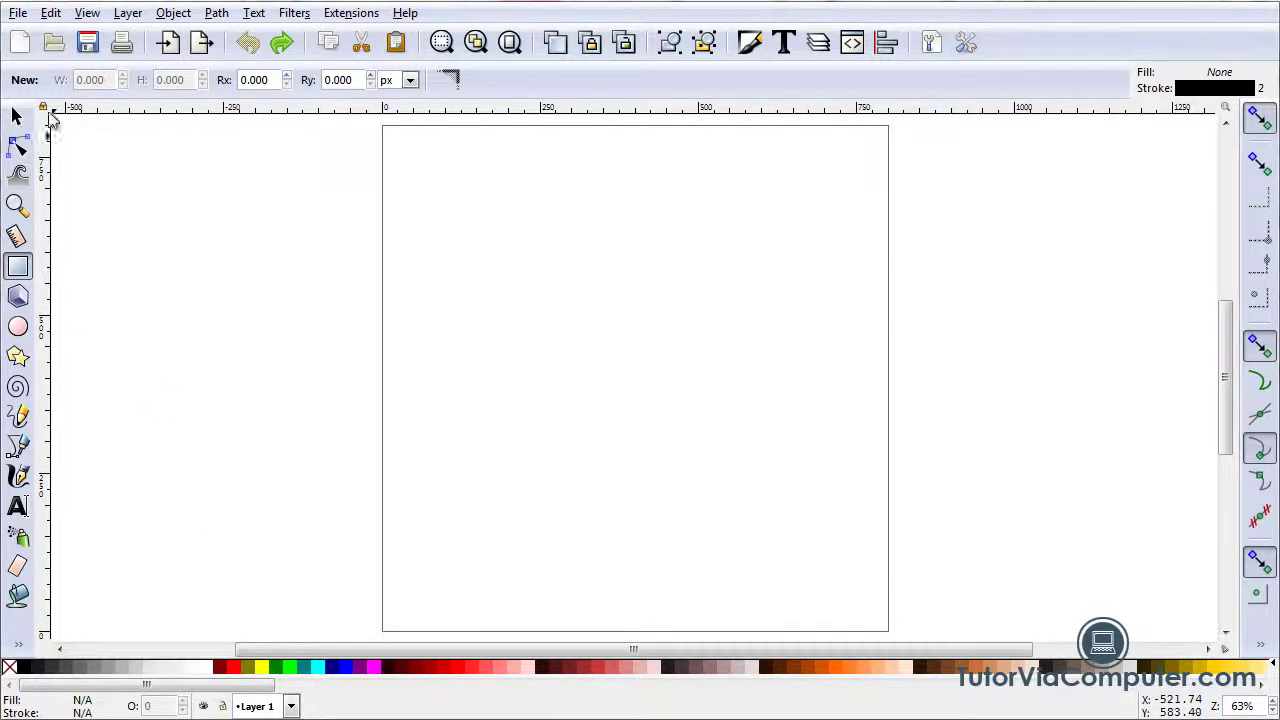
Turn on the checkerboard background in the document properties.
click(18, 13)
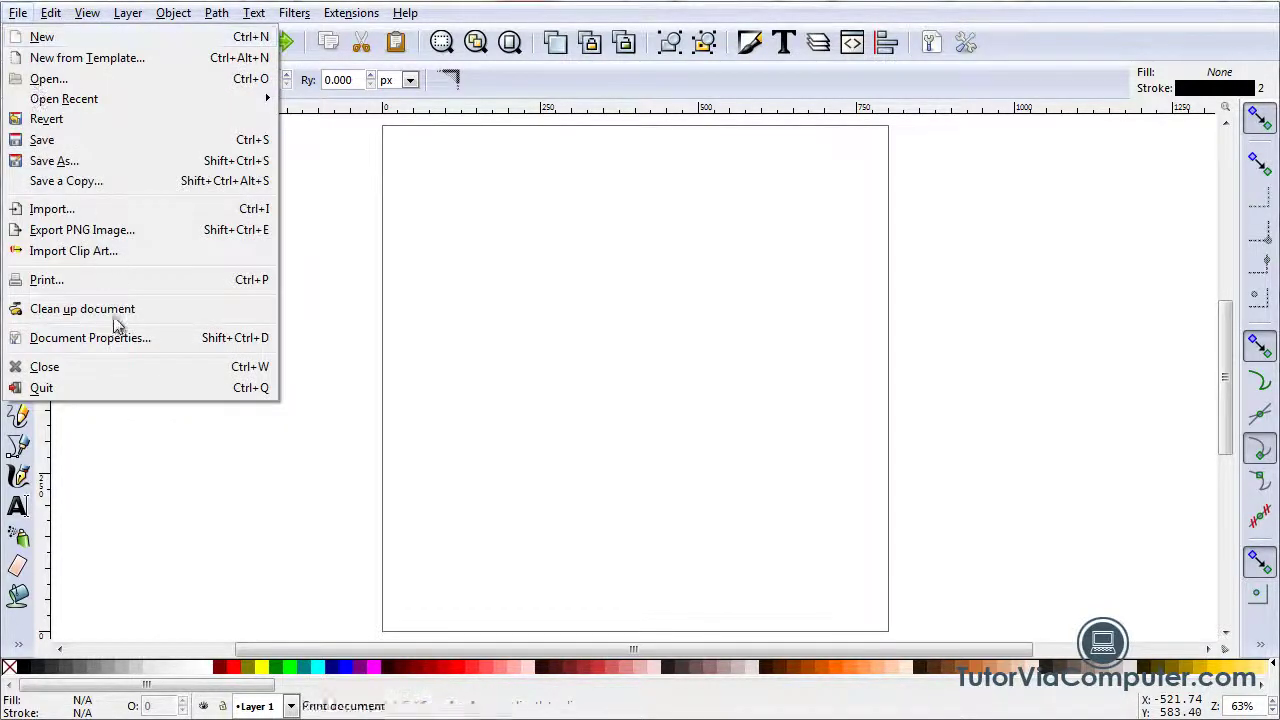
click(113, 343)
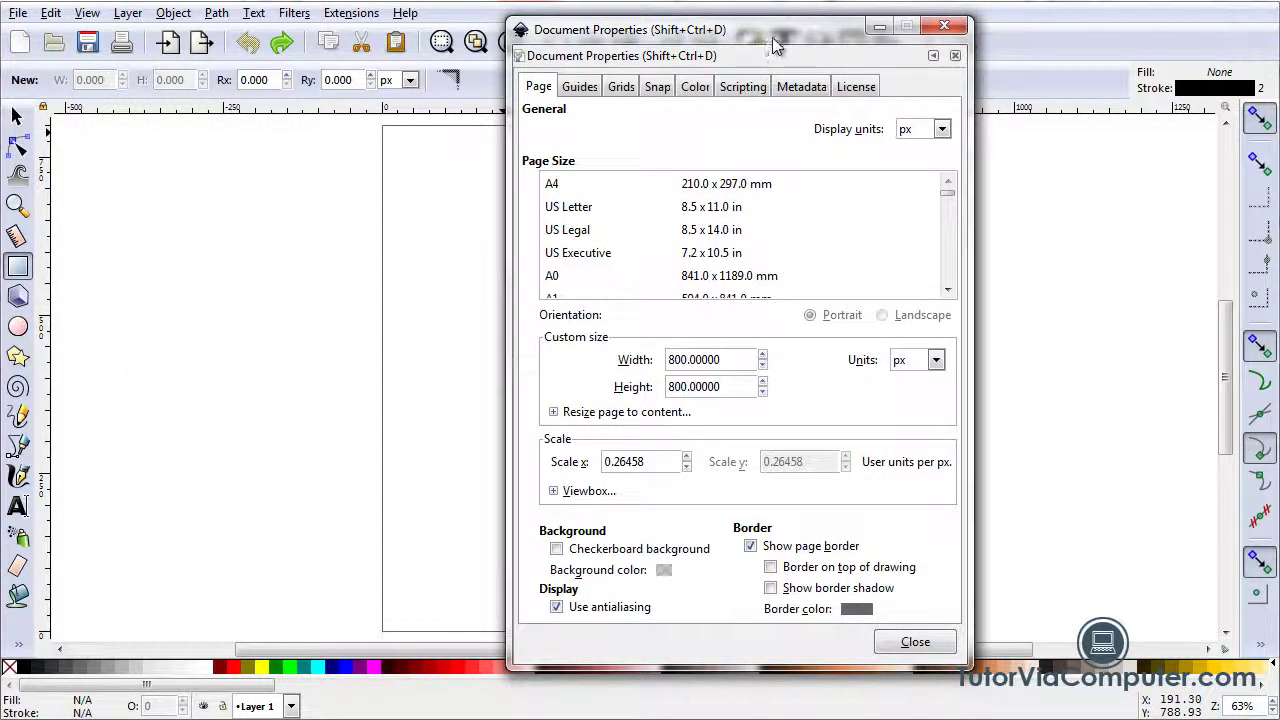
click(556, 549)
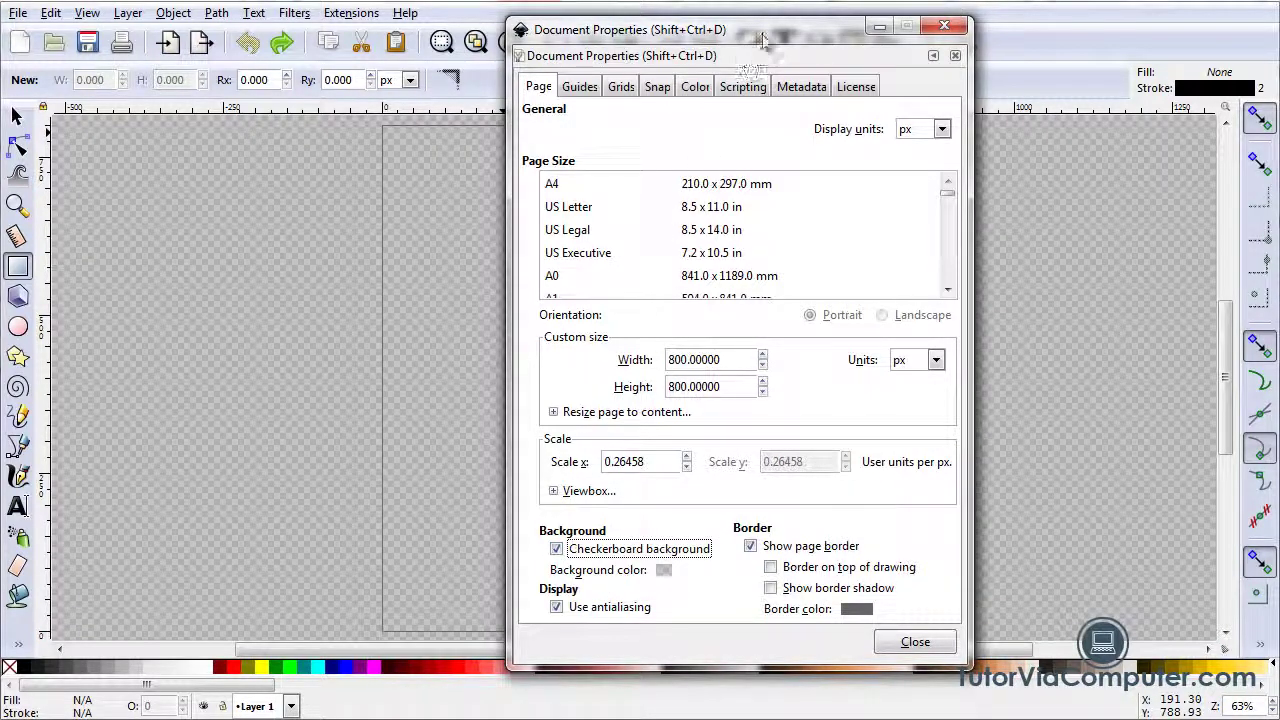
drag(762, 38, 311, 35)
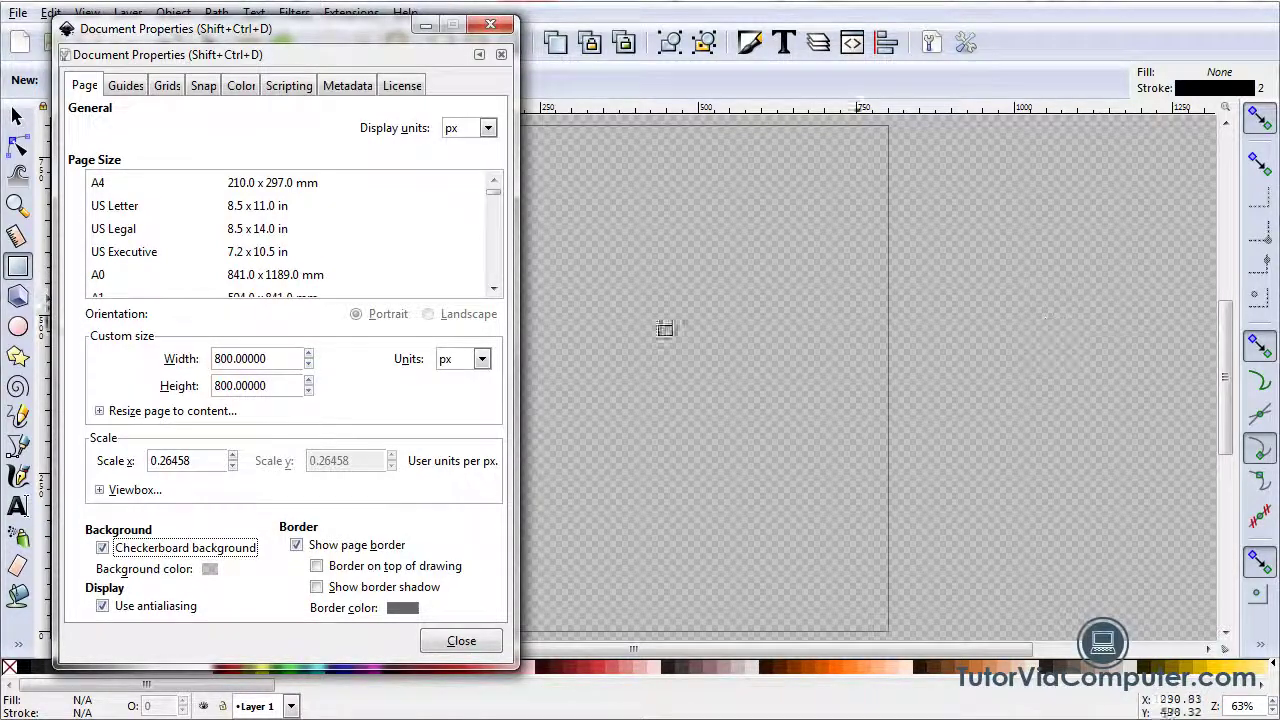
click(490, 28)
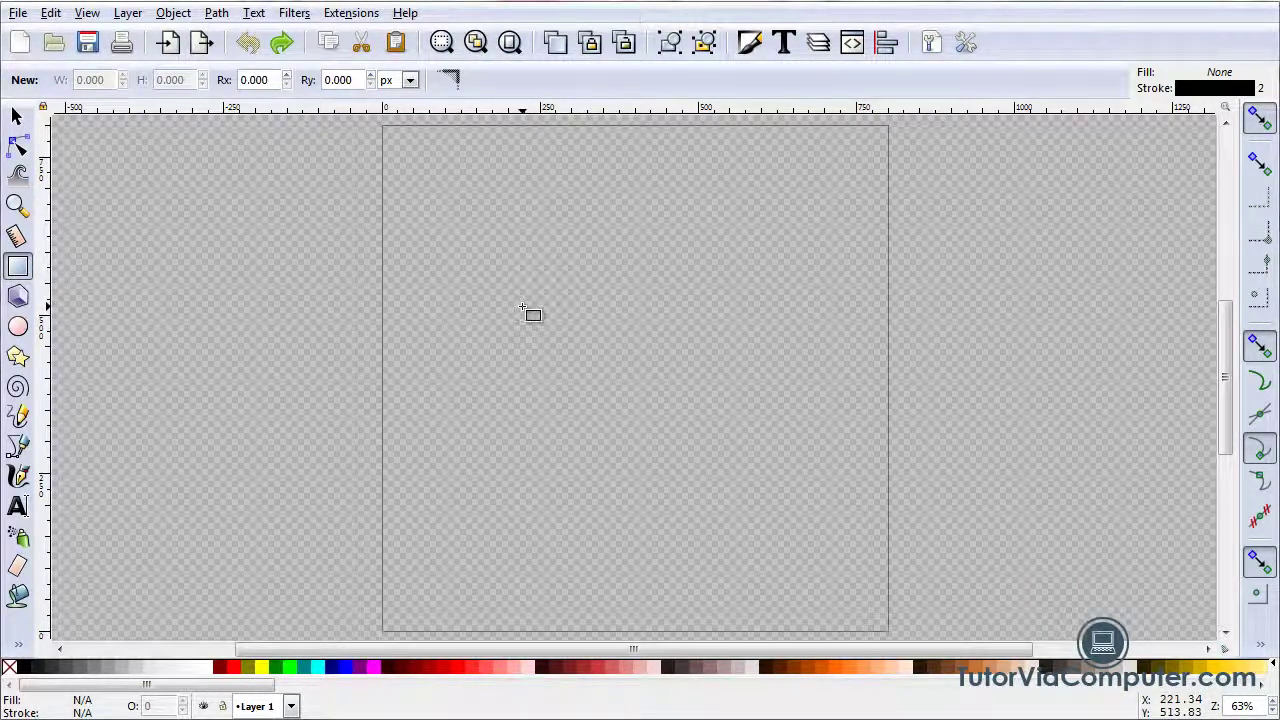
Draw a rectangle about 288 × 526 px near the page centre with white fill and white stroke, and deselect it.
click(22, 272)
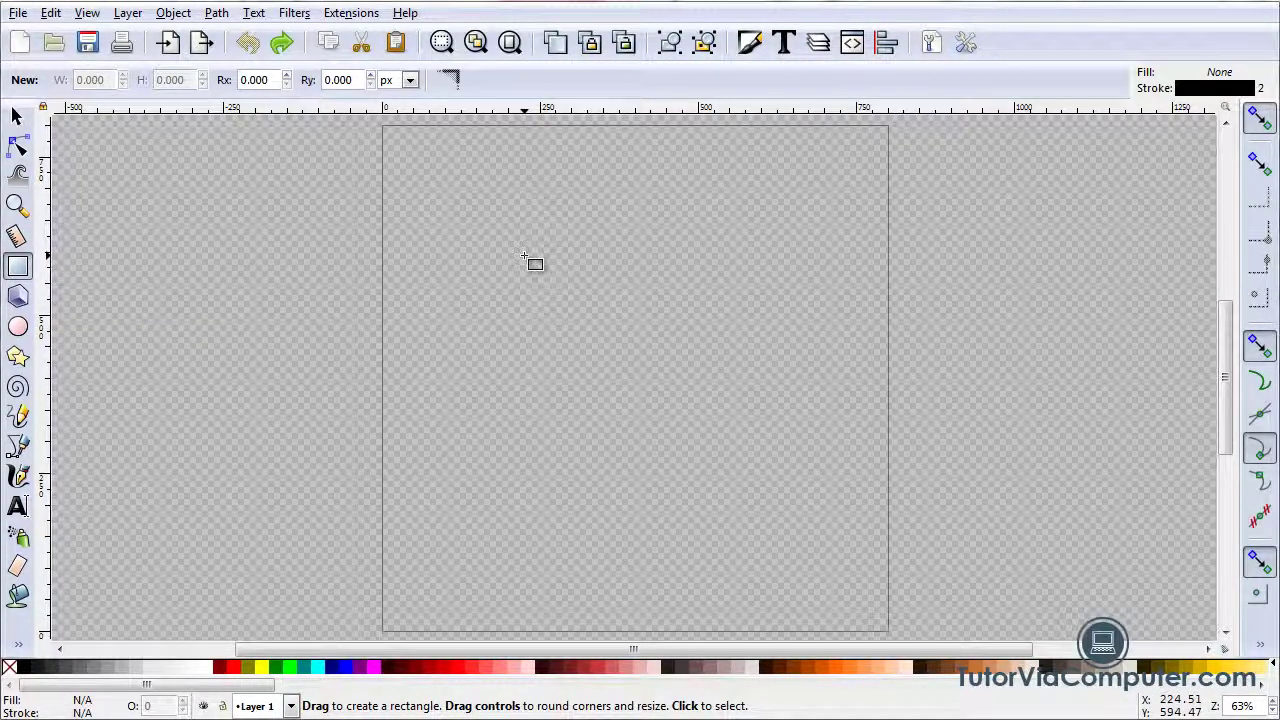
drag(511, 220, 693, 553)
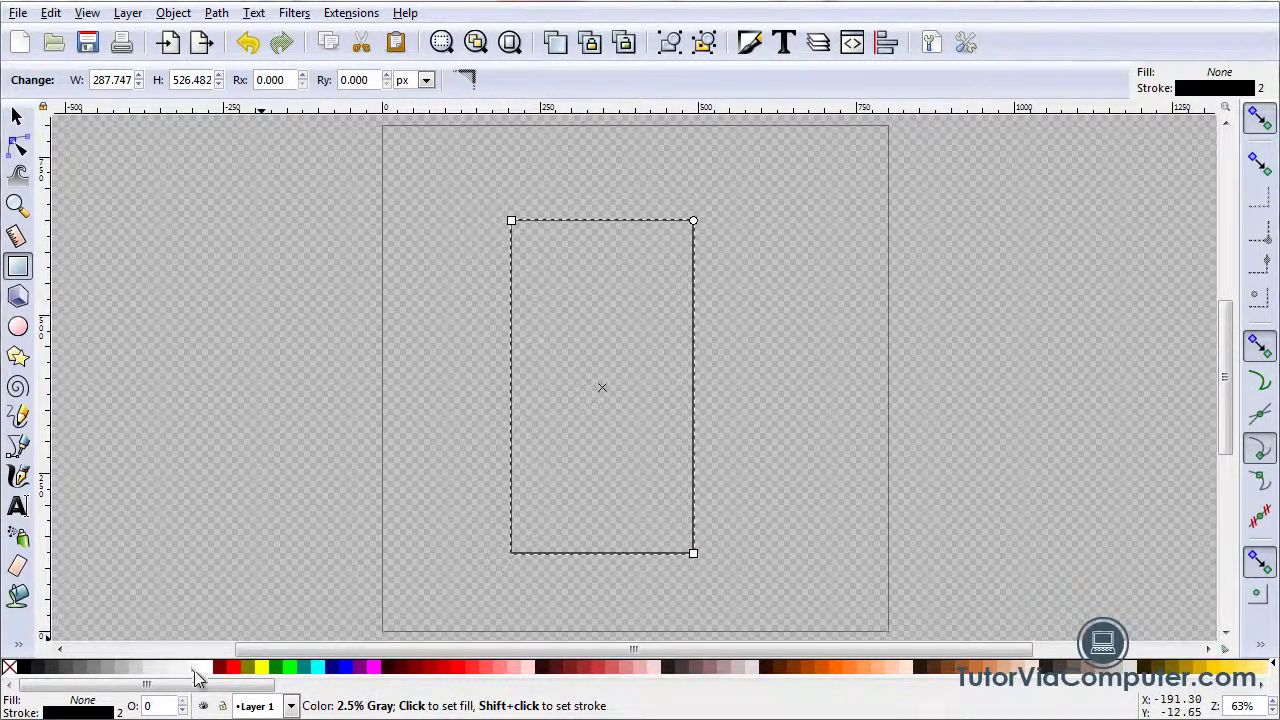
click(211, 677)
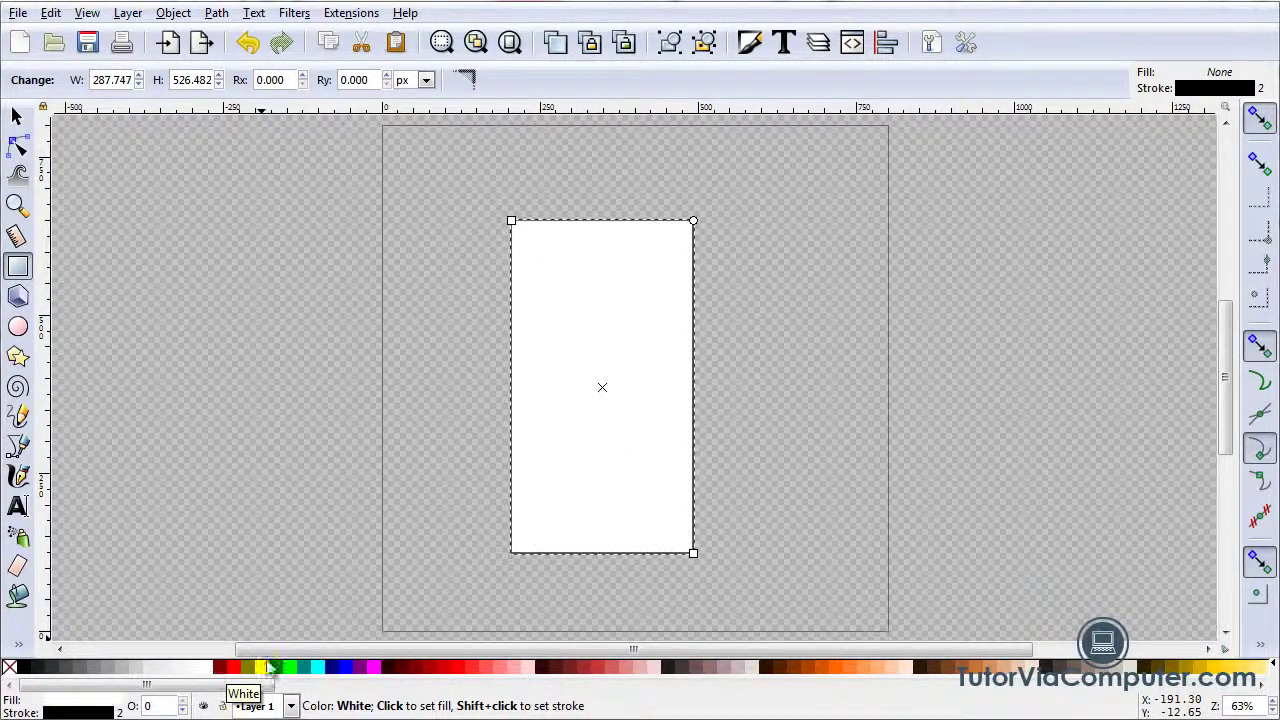
shift+click(207, 678)
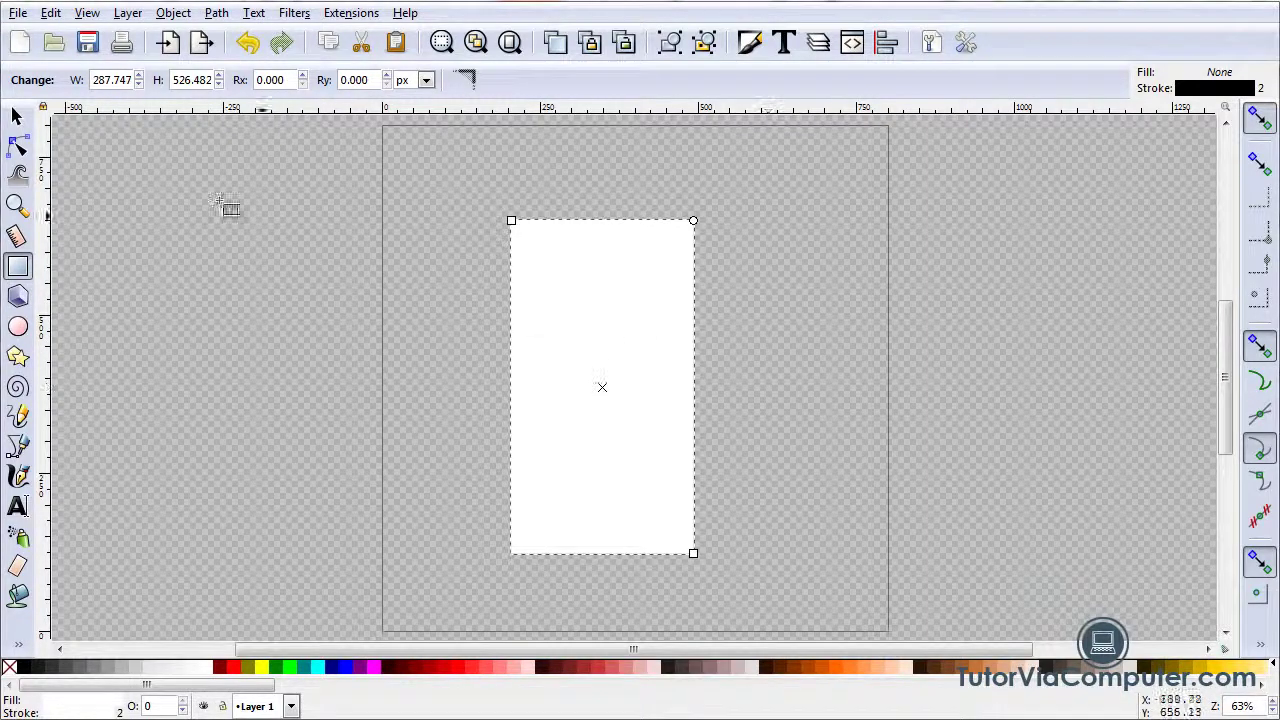
click(18, 117)
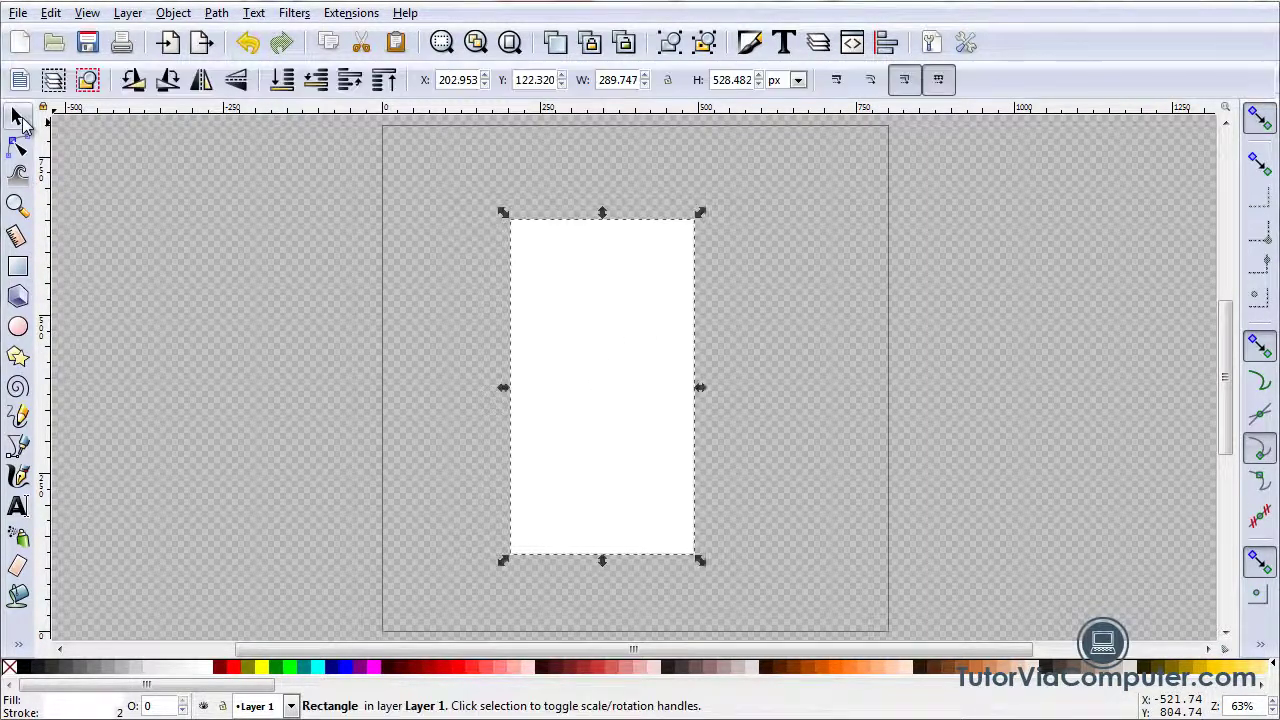
click(280, 302)
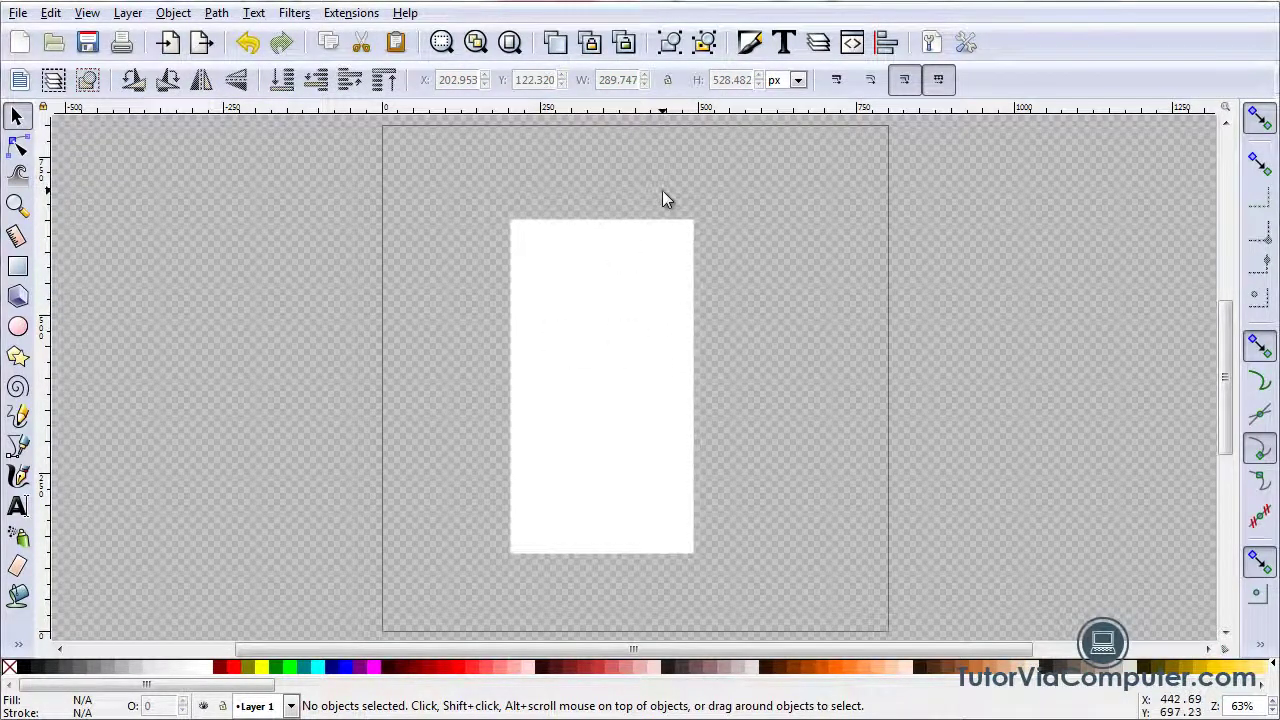
Switch the checkerboard background off and back on in the document properties to compare how the white rectangle shows.
click(18, 13)
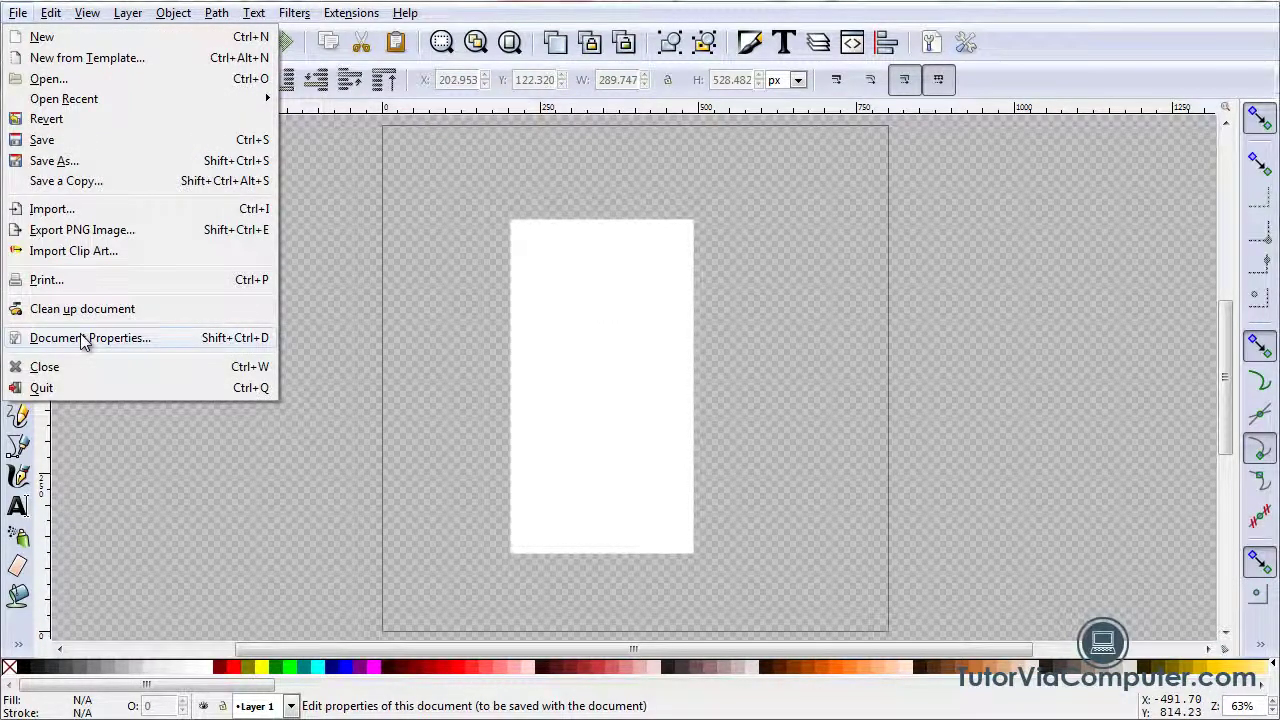
click(85, 340)
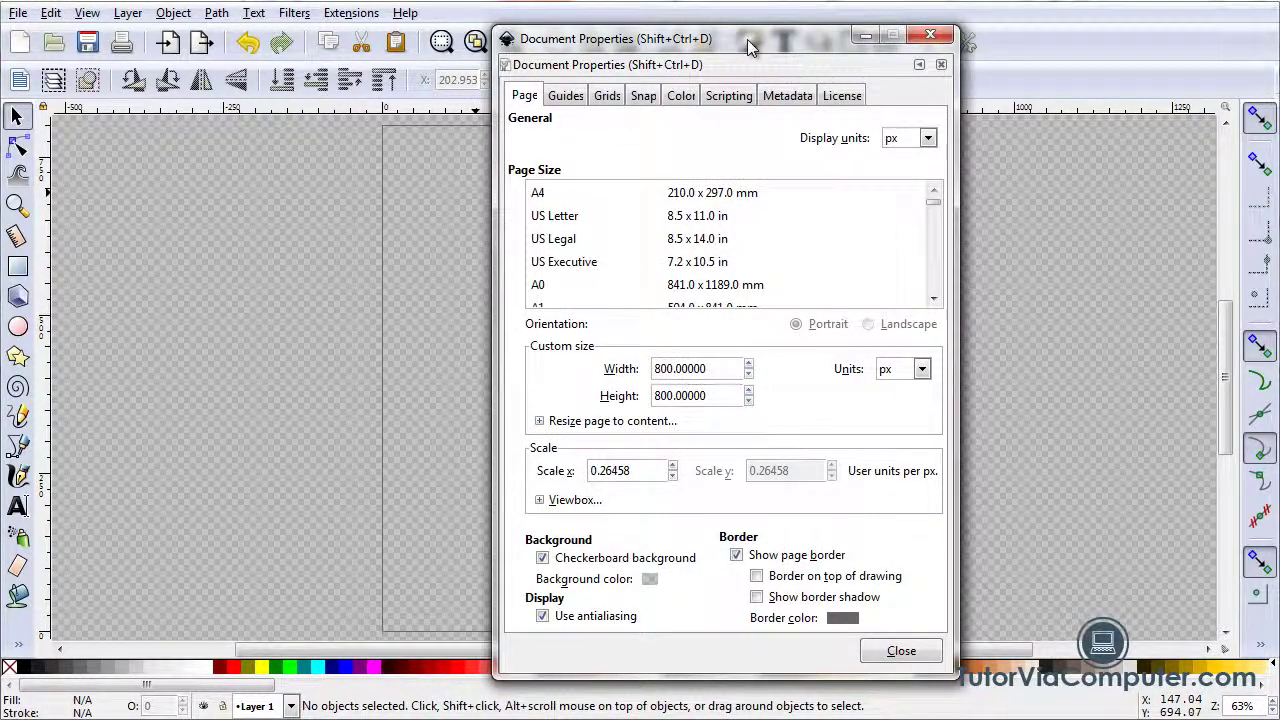
drag(747, 39, 290, 26)
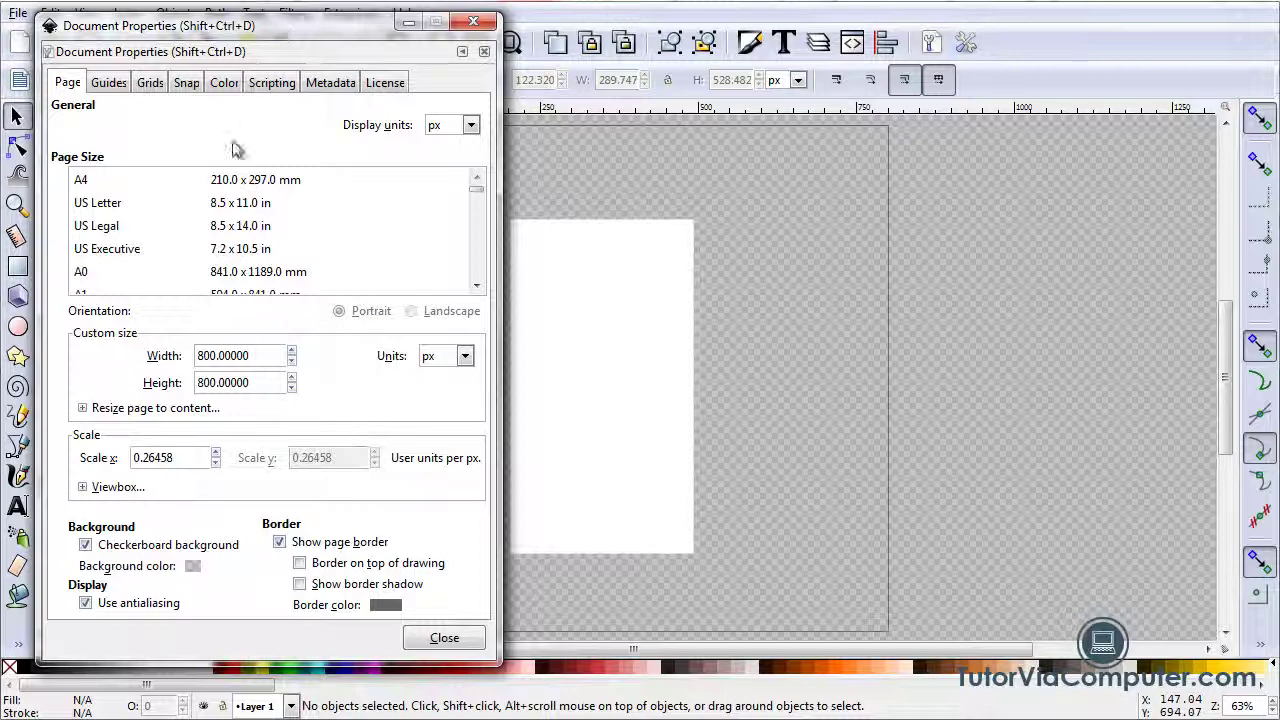
click(86, 545)
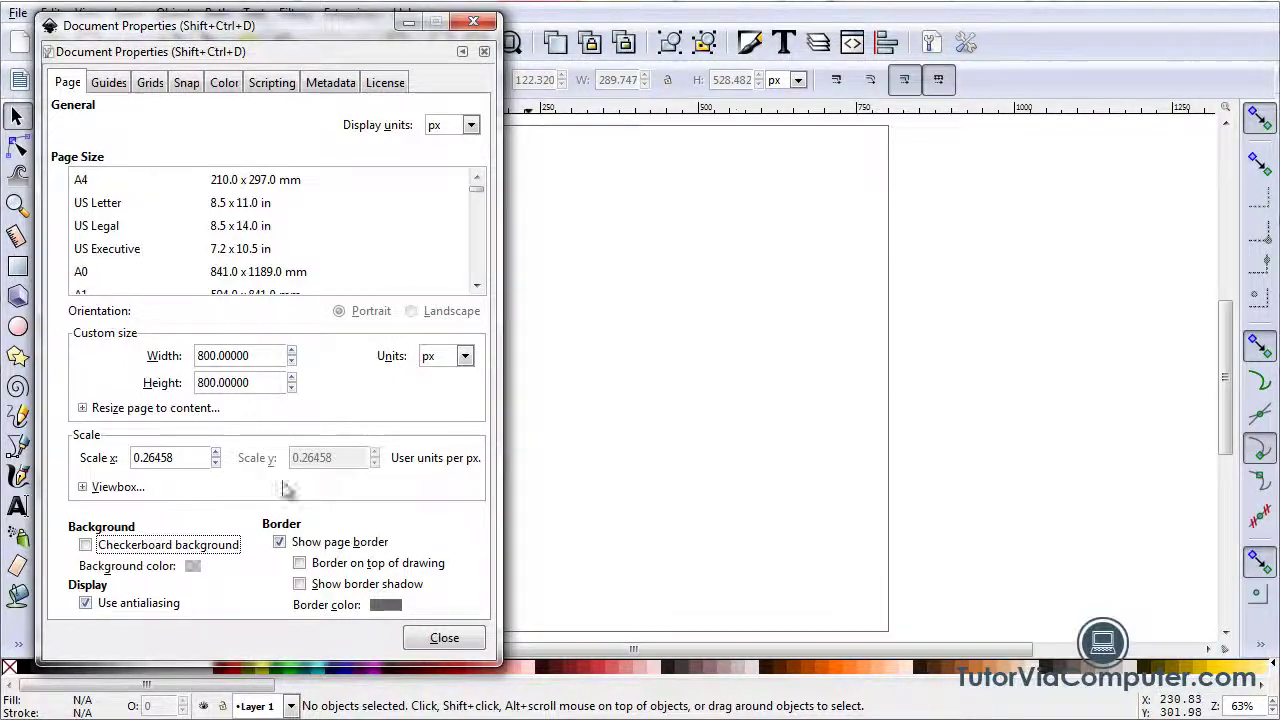
click(86, 546)
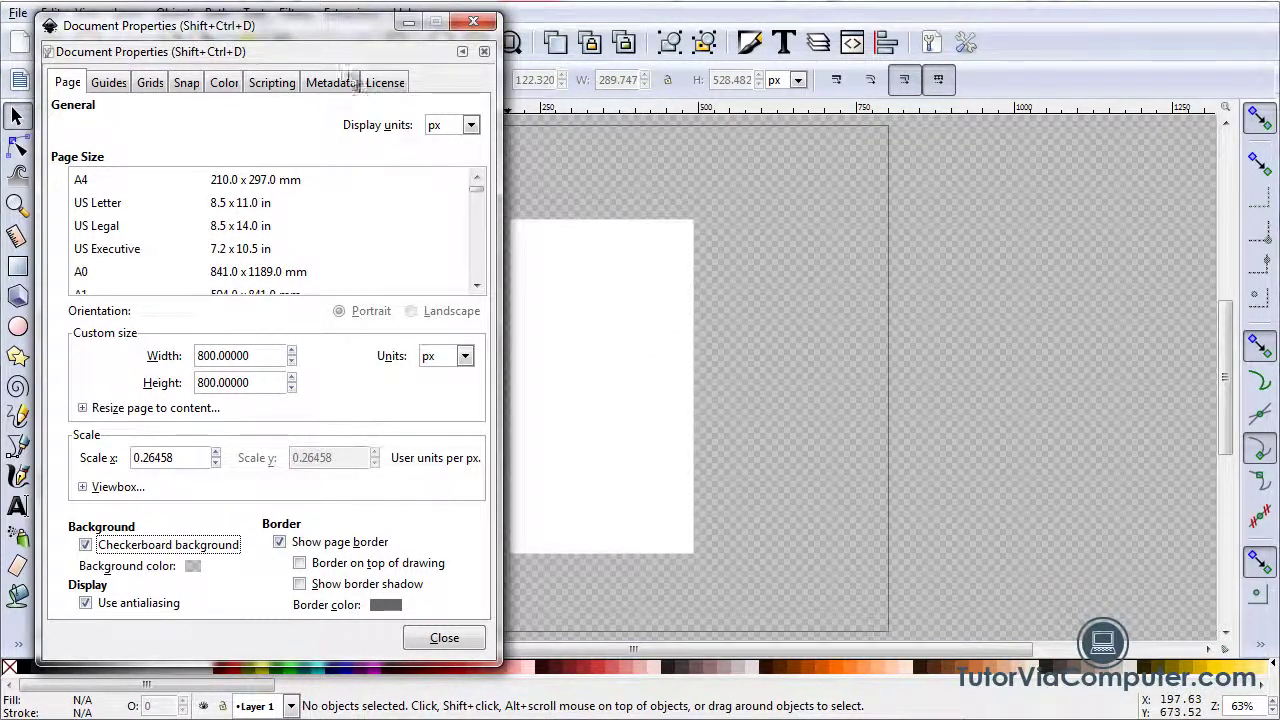
drag(316, 29, 252, 30)
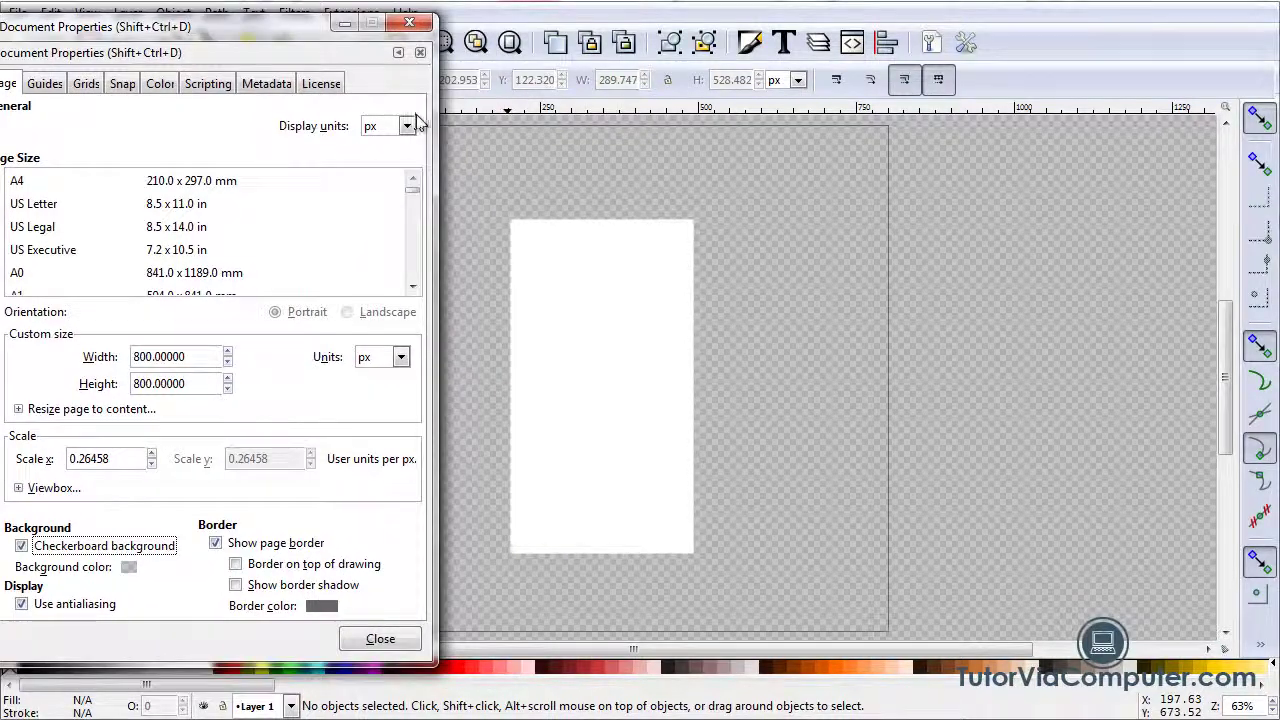
drag(245, 38, 181, 26)
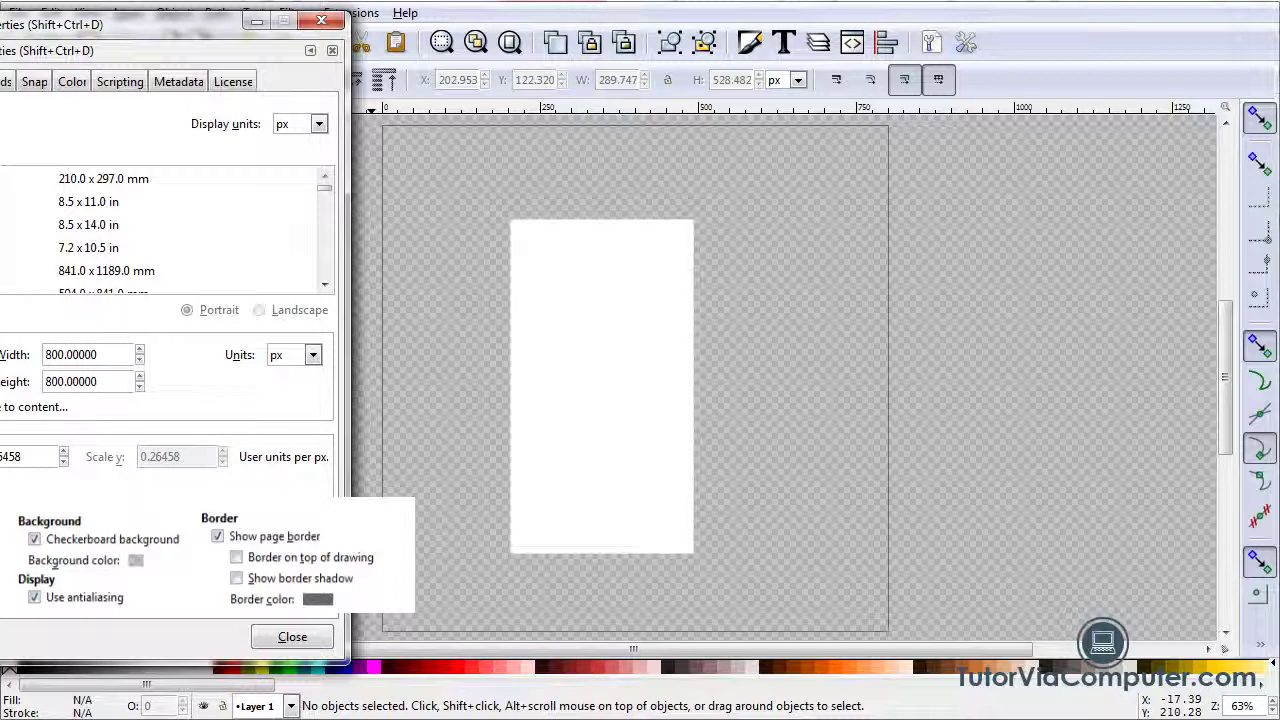
click(35, 539)
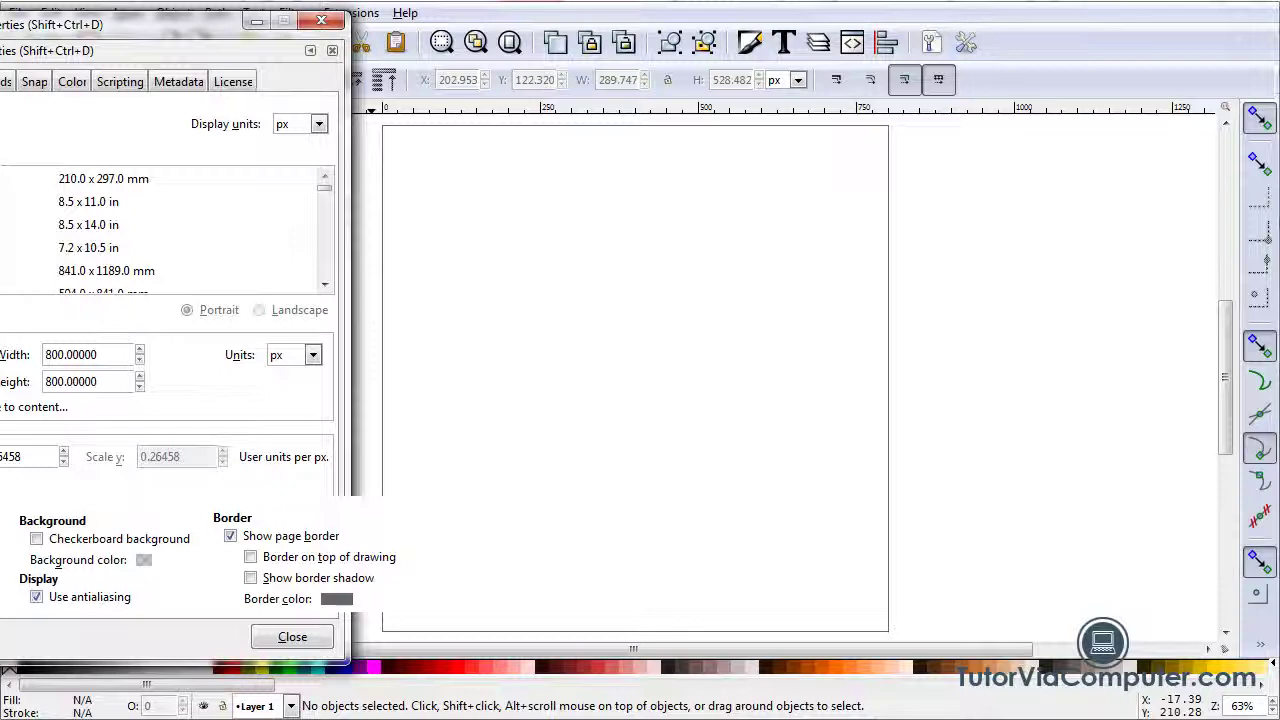
click(35, 539)
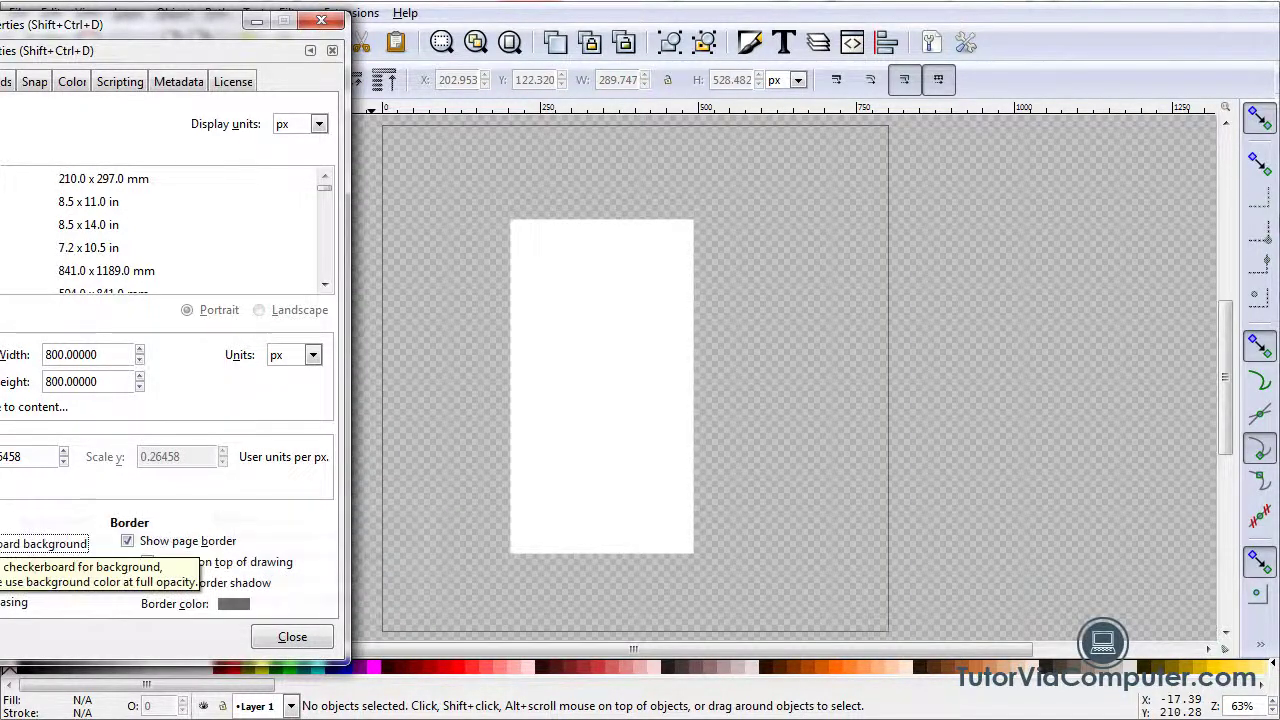
click(324, 21)
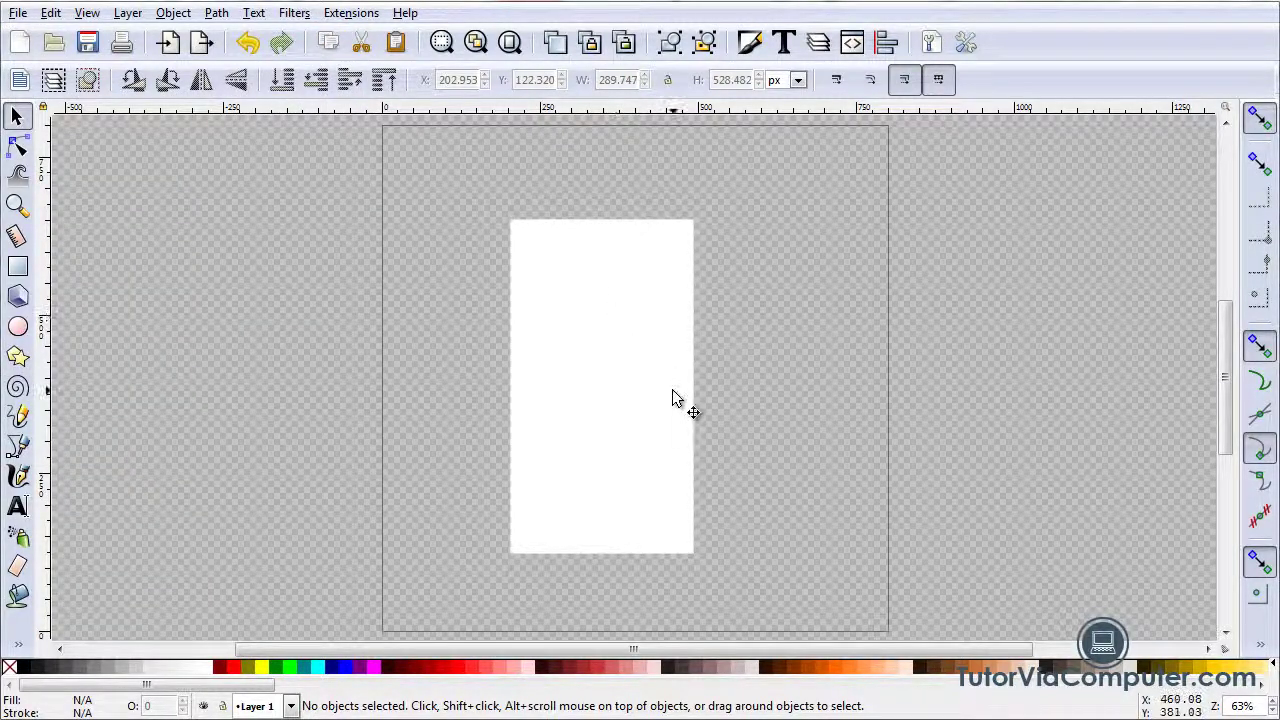
Delete the white rectangle from the page.
click(641, 441)
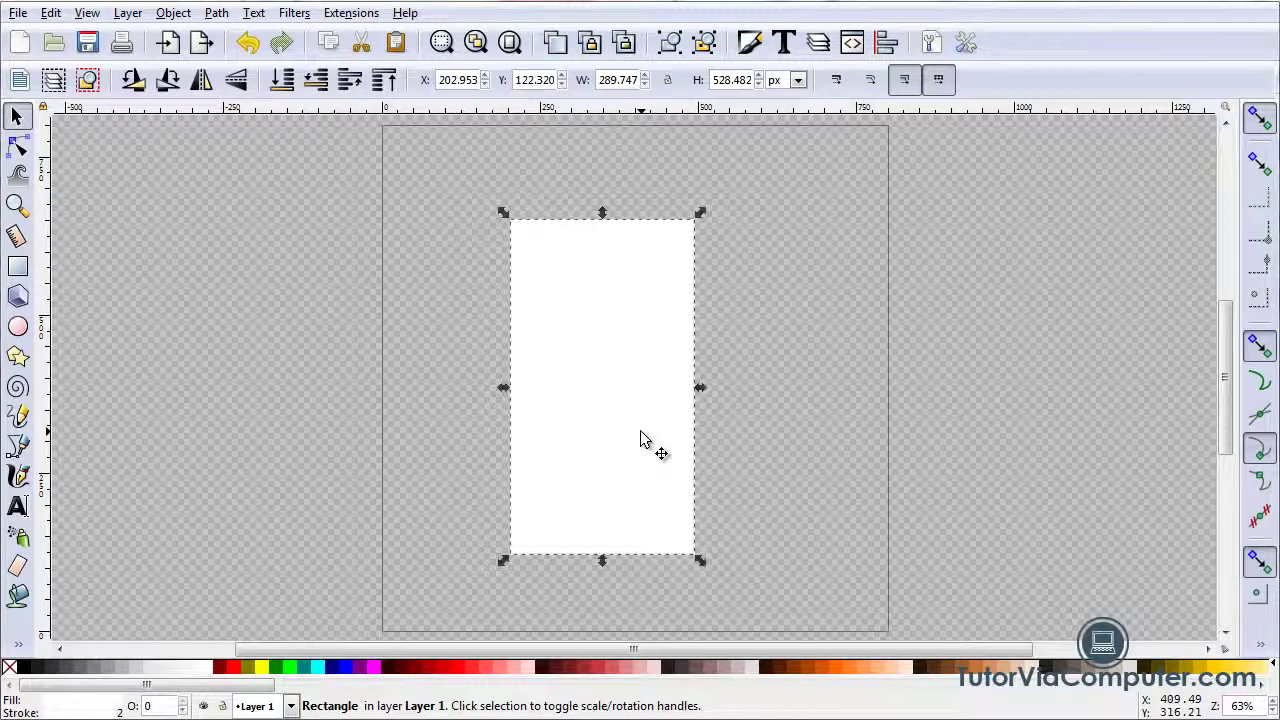
key(Delete)
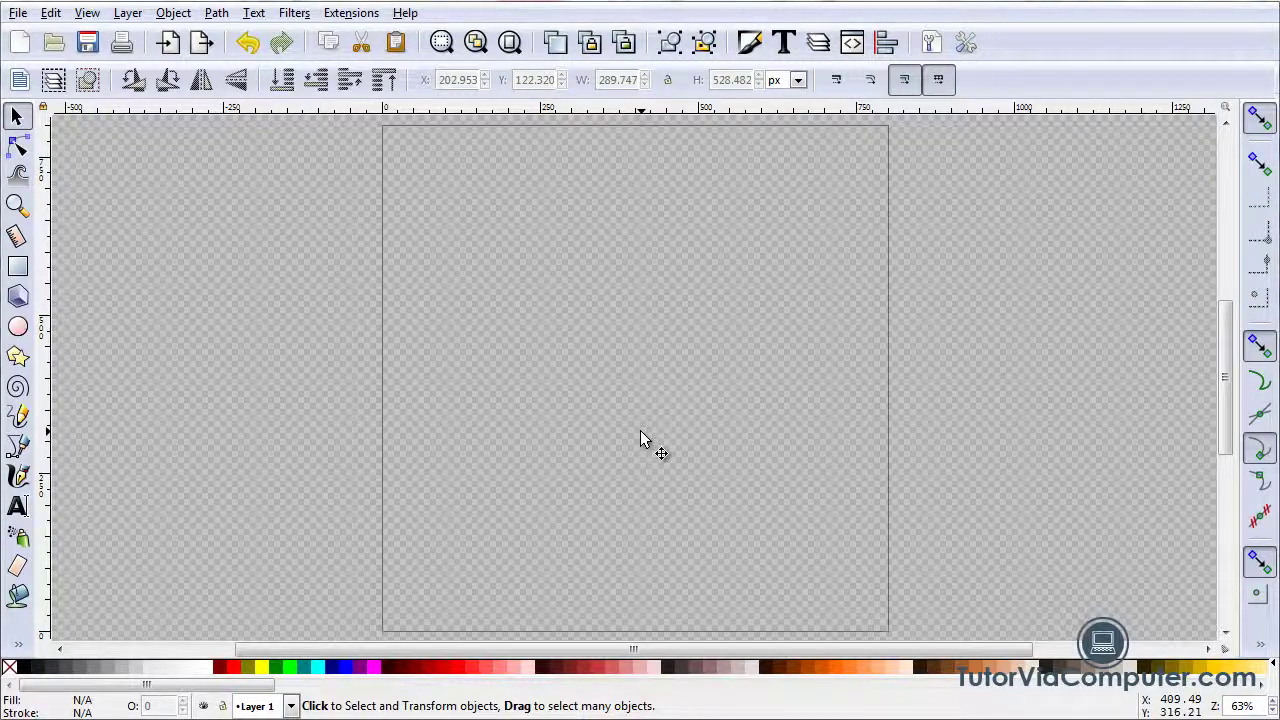
Show the document's layer list and rename Layer 1 as Blue.
click(128, 13)
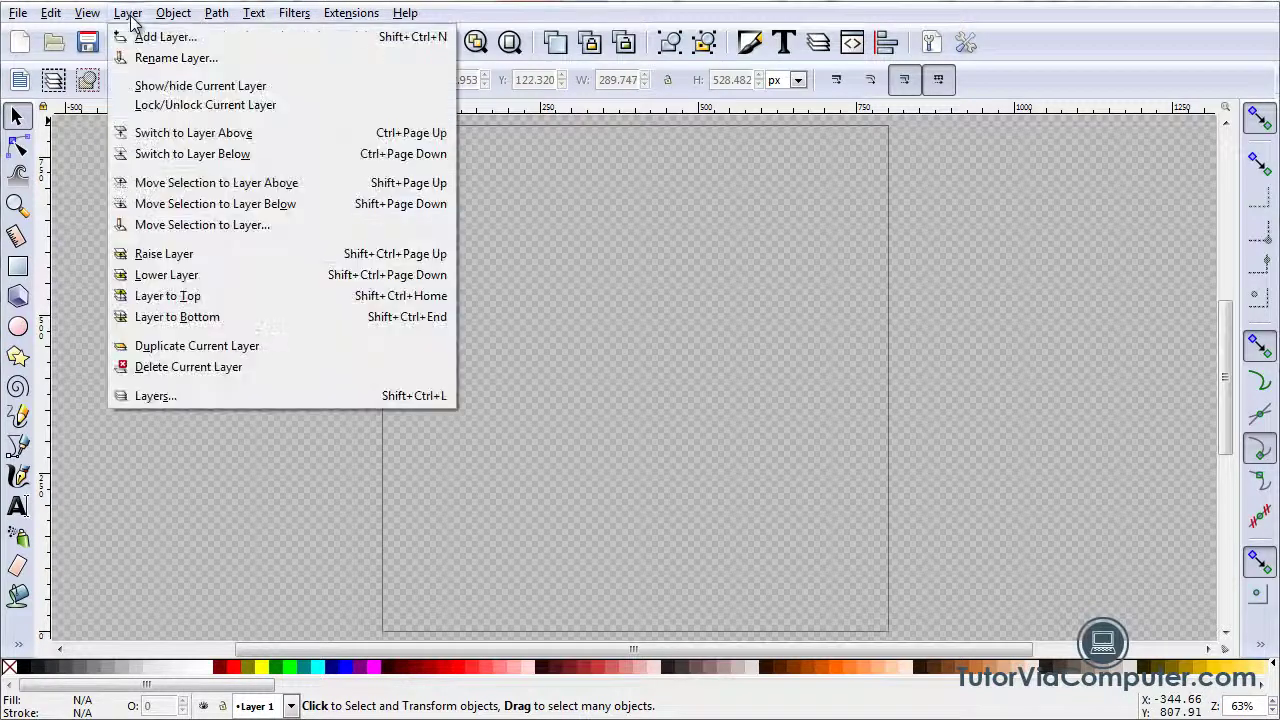
click(143, 396)
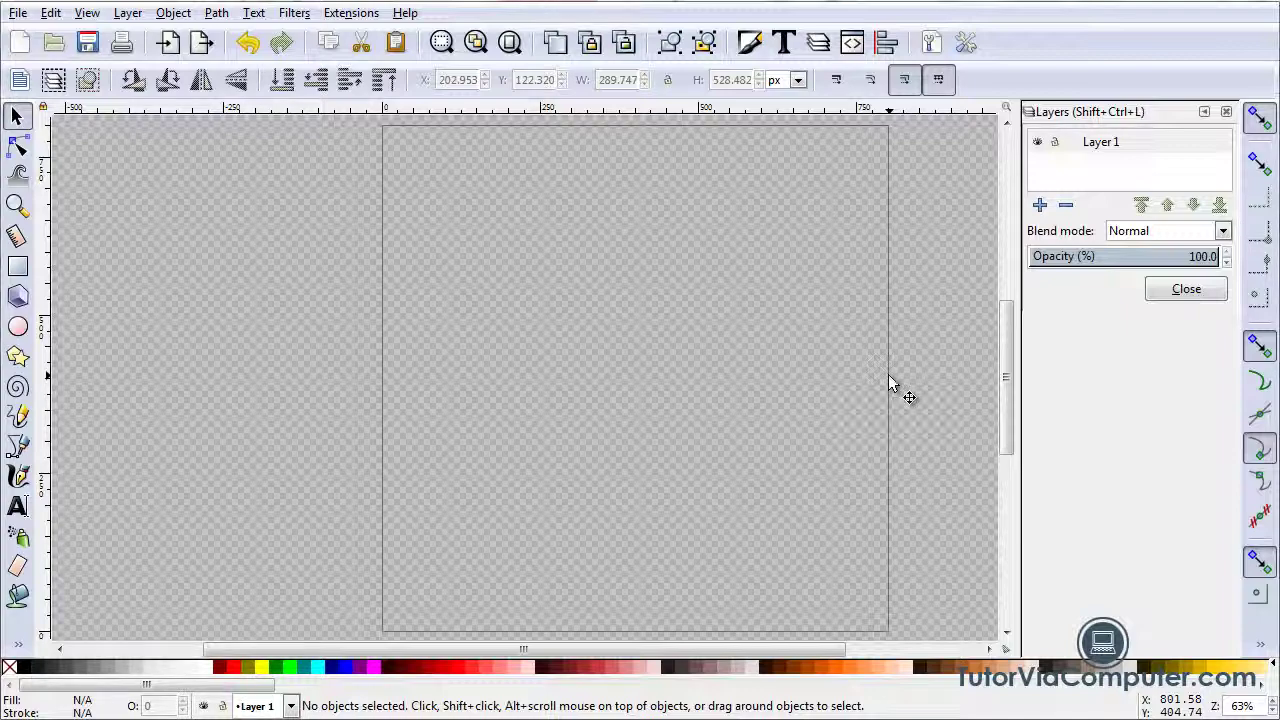
click(1100, 143)
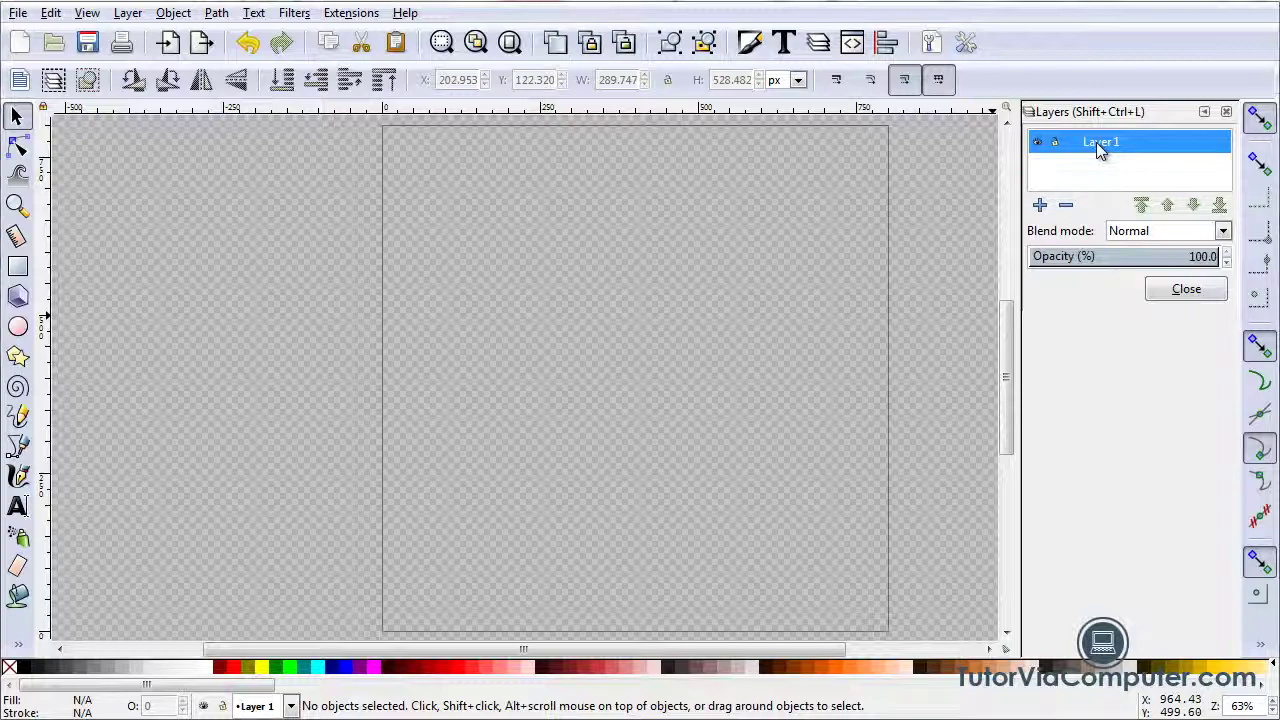
click(1098, 143)
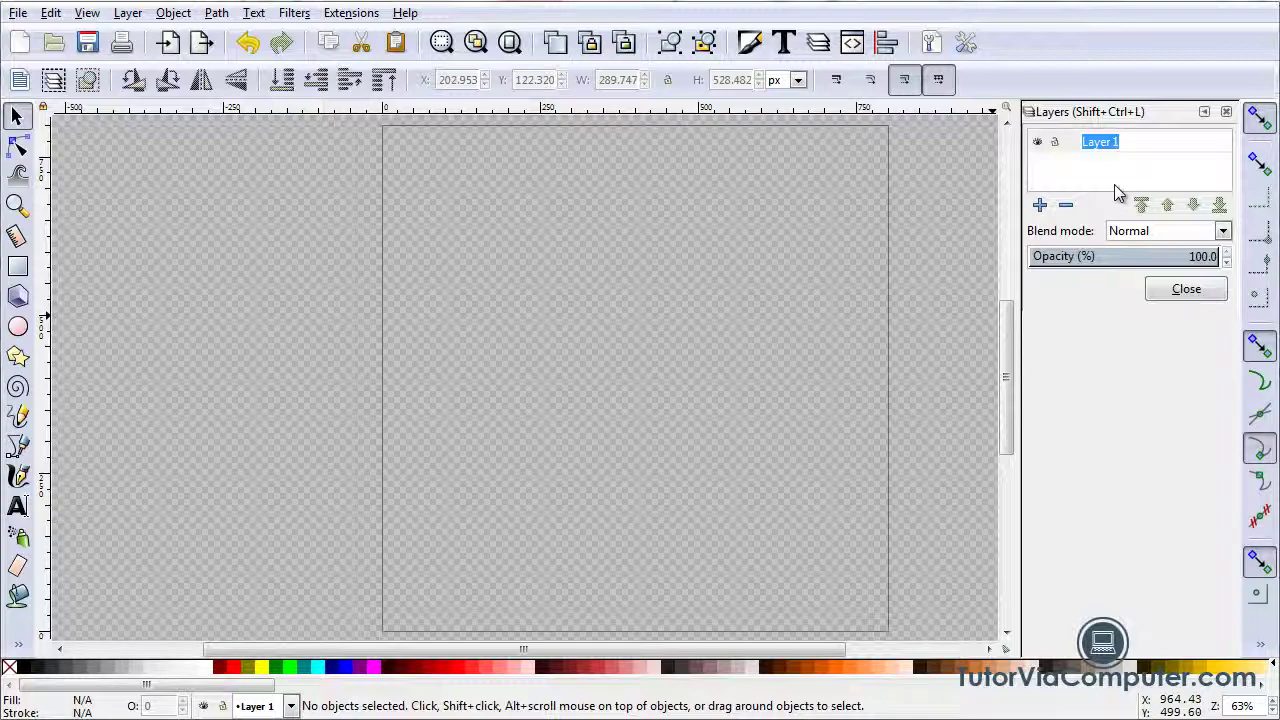
text(Blue)
key(Return)
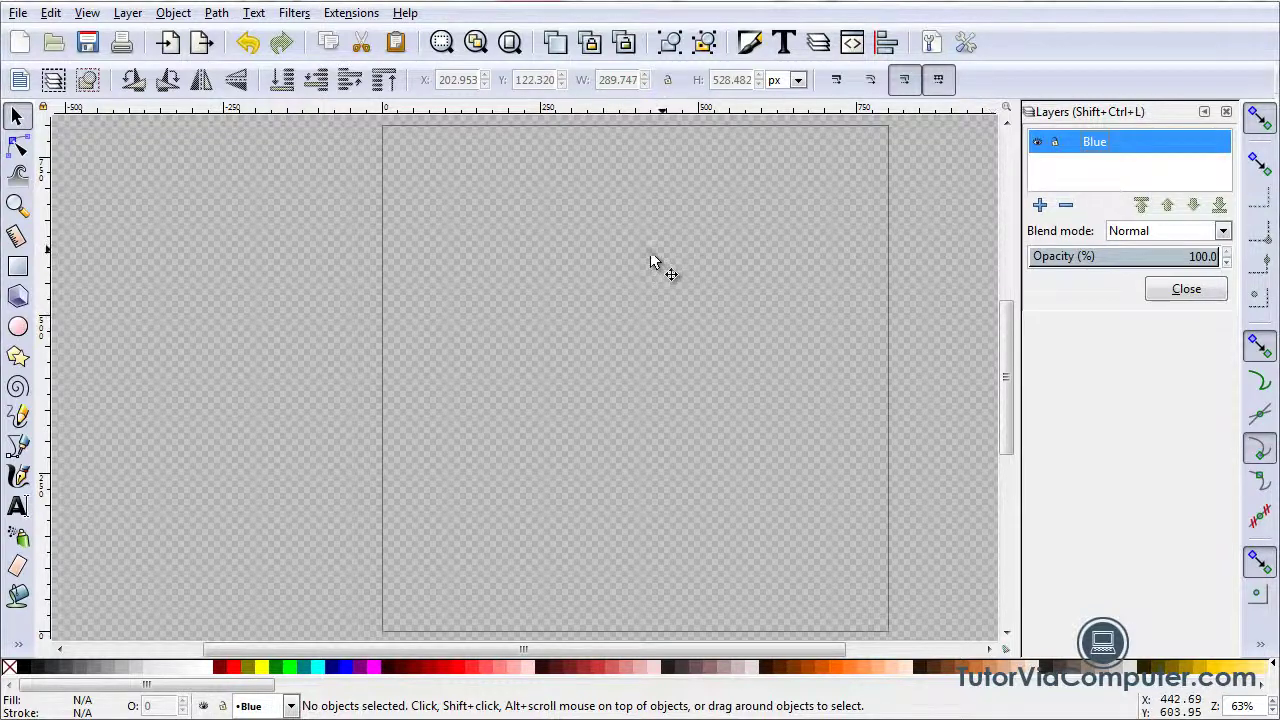
Draw an upright rectangle about 270 × 520 px on the Blue layer and fill it with blue.
click(18, 266)
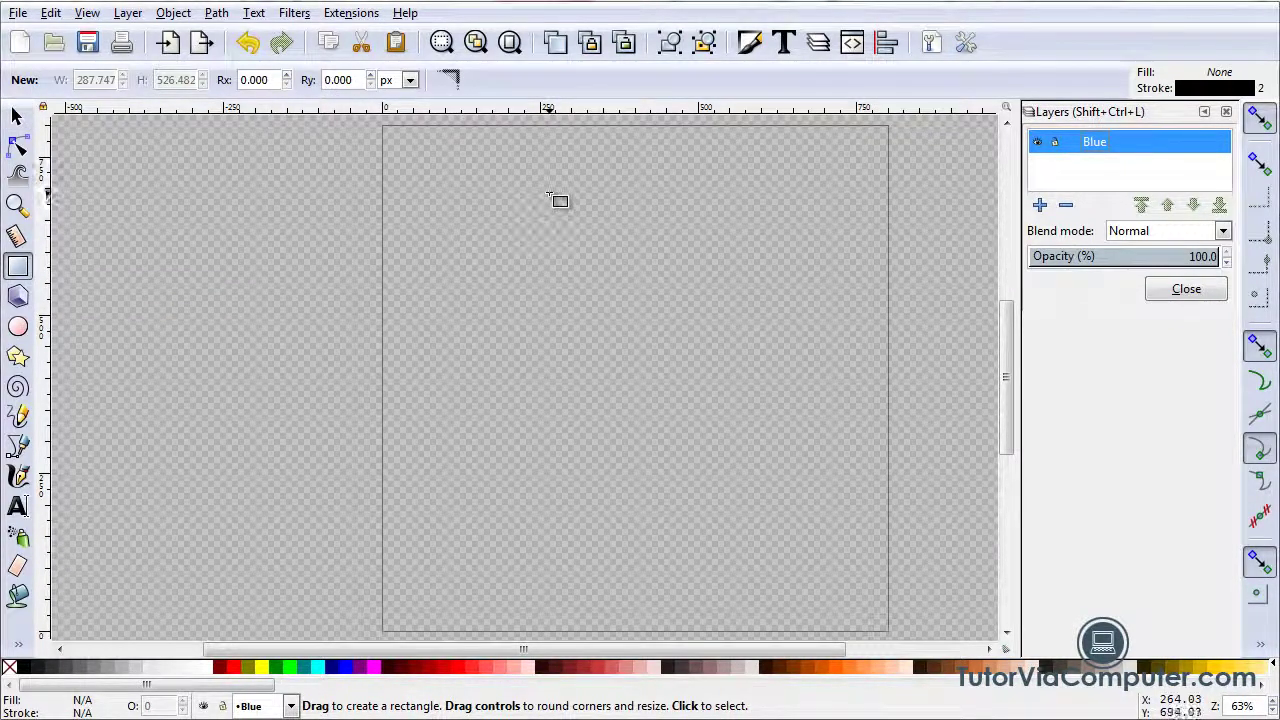
drag(560, 205, 732, 533)
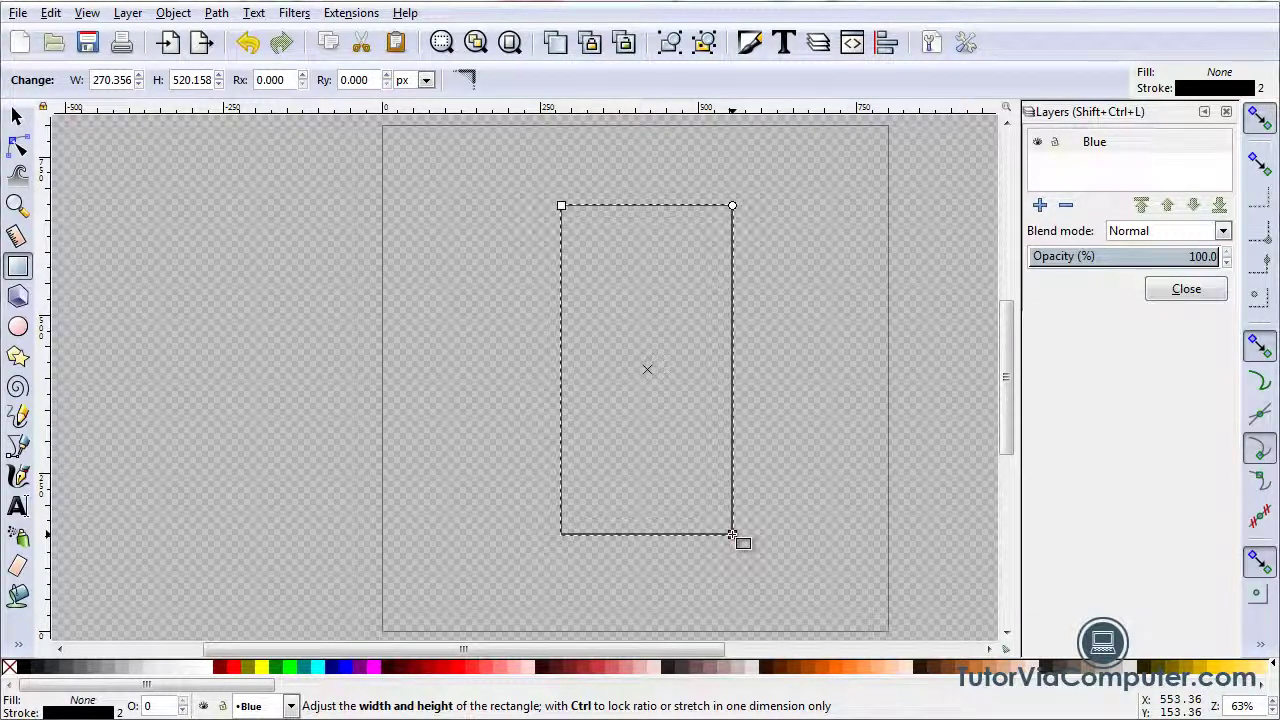
click(345, 668)
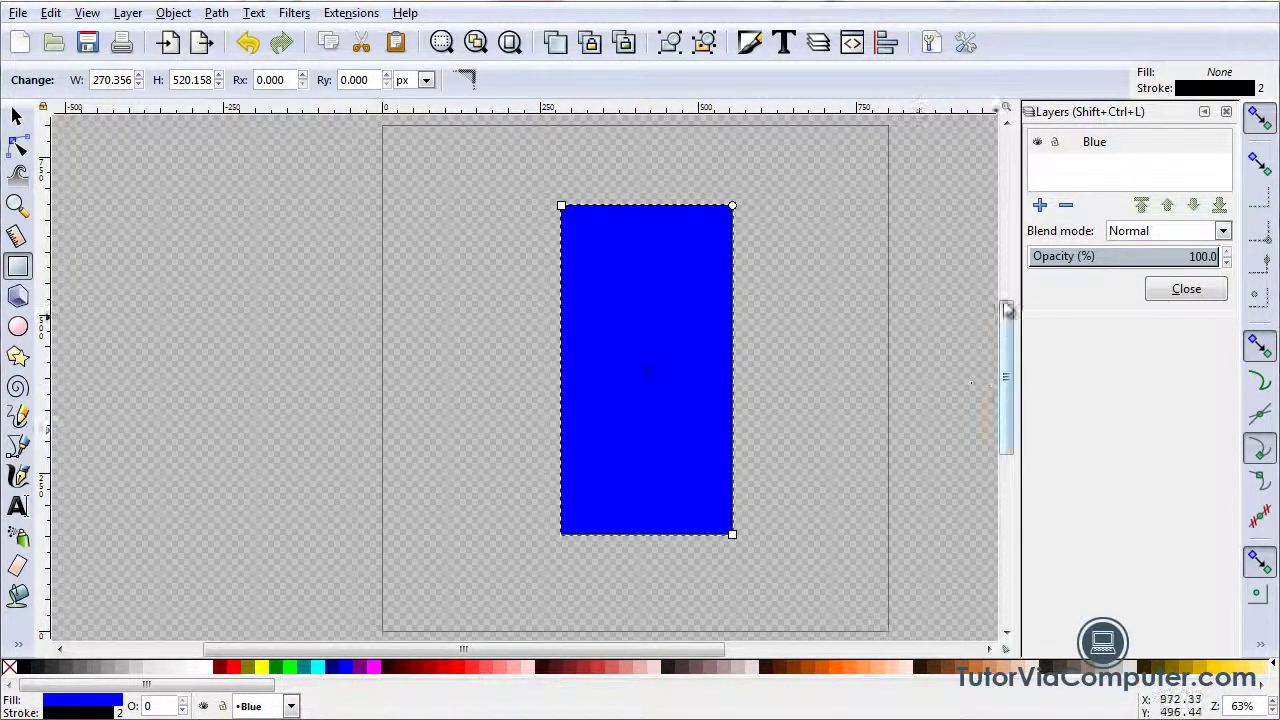
Add a new layer named Green above the current layer.
click(1040, 206)
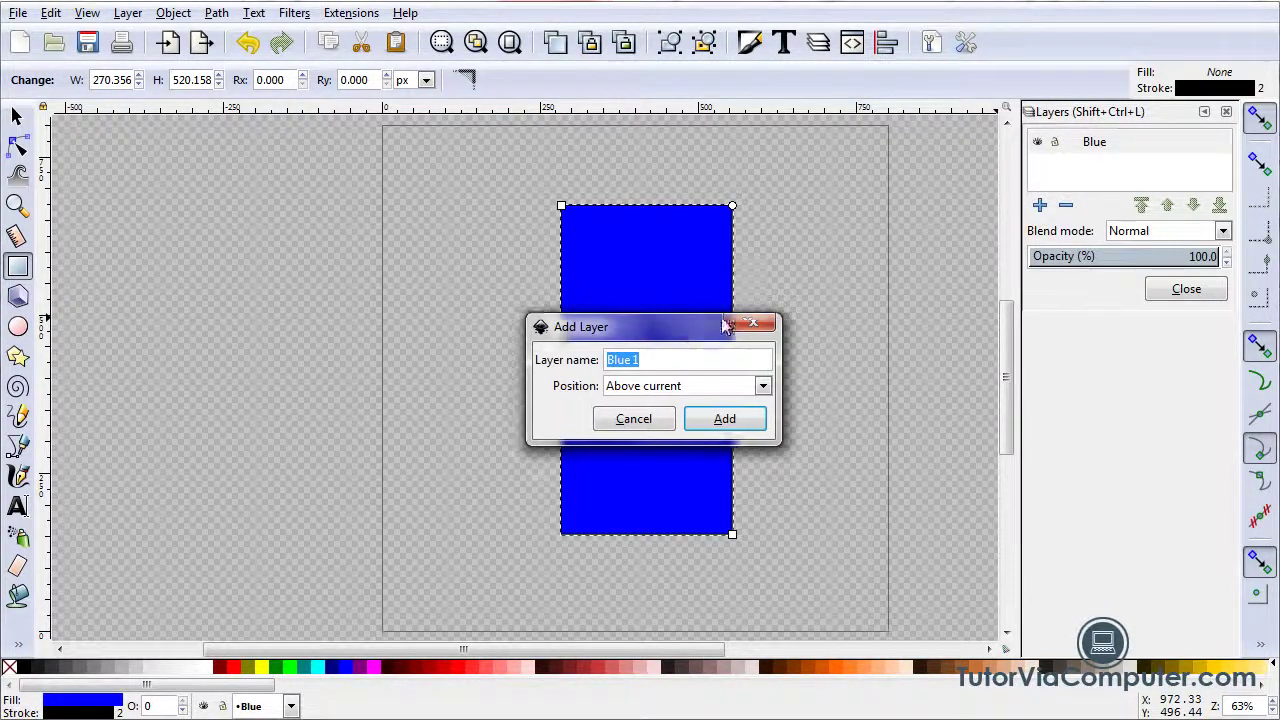
drag(727, 327, 897, 248)
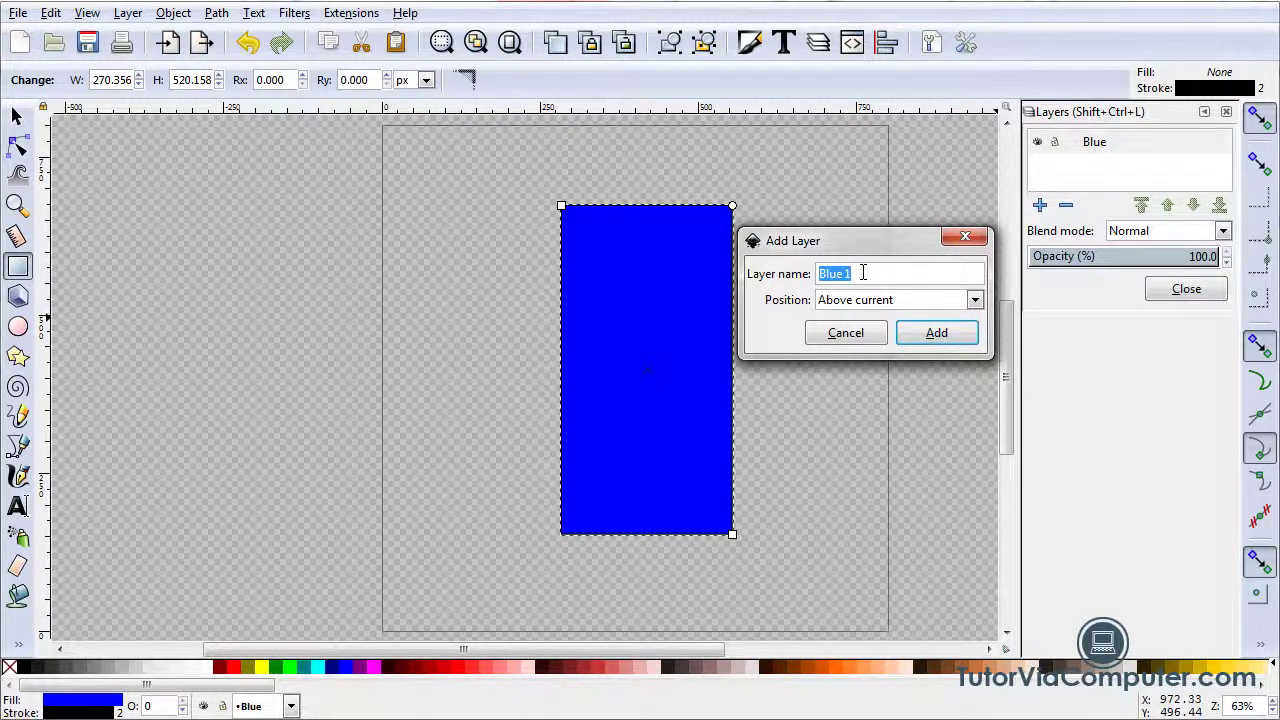
text(Gre)
key(BackSpace)
click(937, 337)
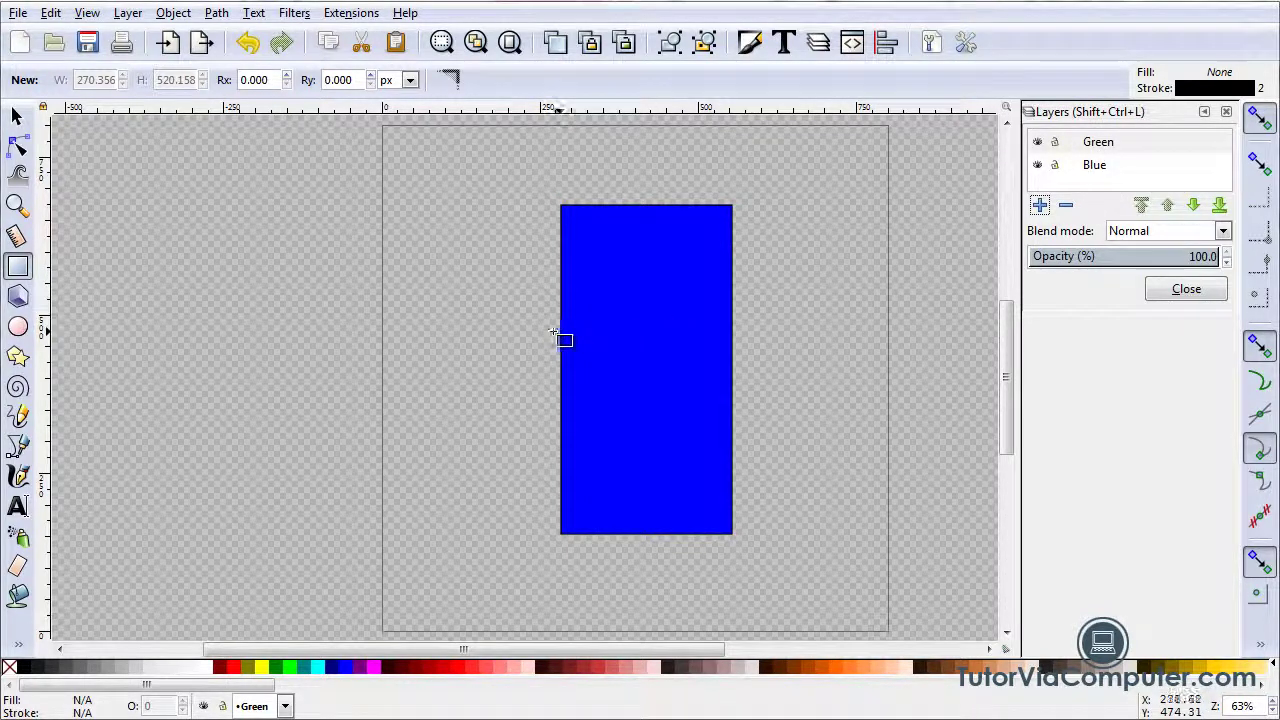
Draw a wide green-filled rectangle about 647 × 190 px on the Green layer and move that layer below Blue.
drag(456, 301, 865, 421)
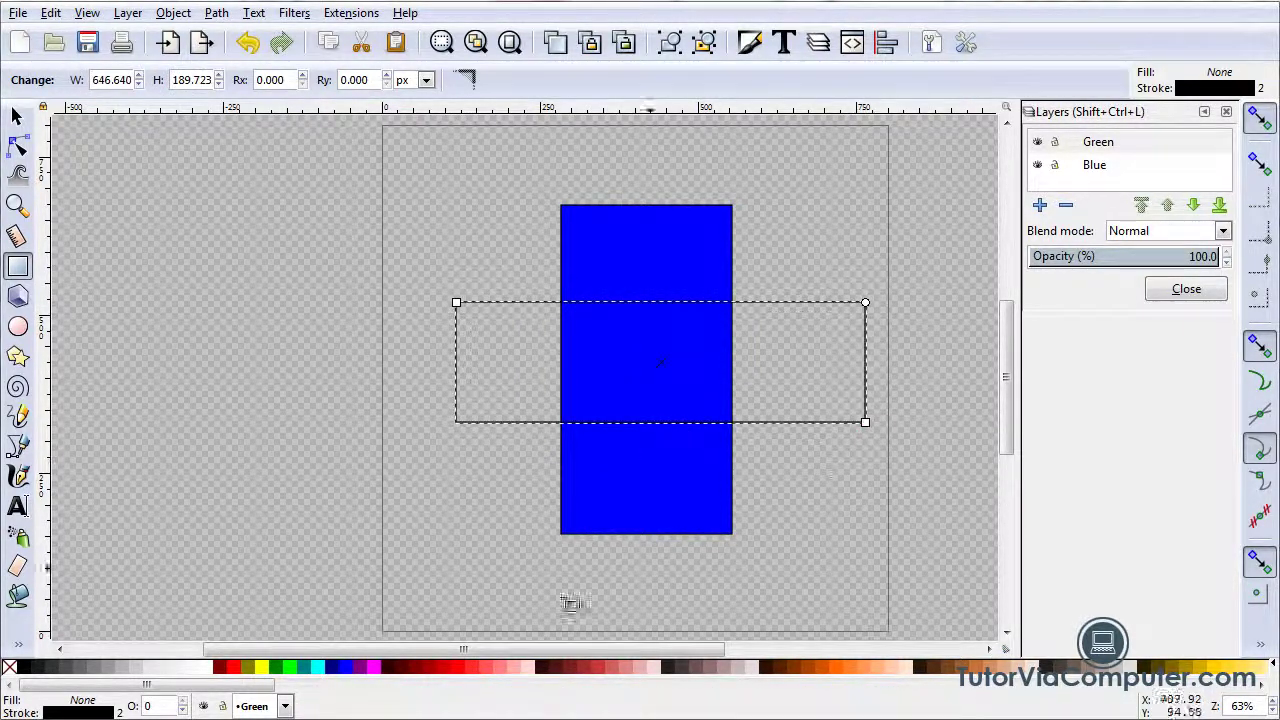
click(279, 672)
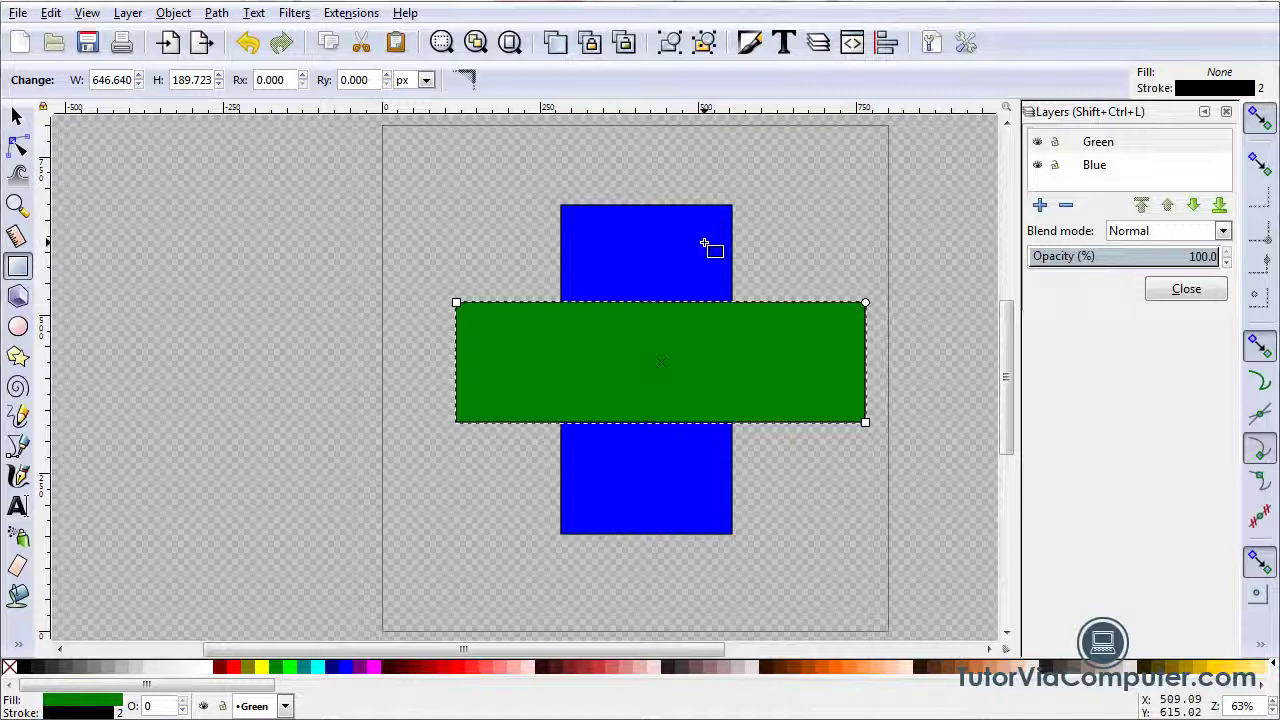
click(17, 116)
click(288, 294)
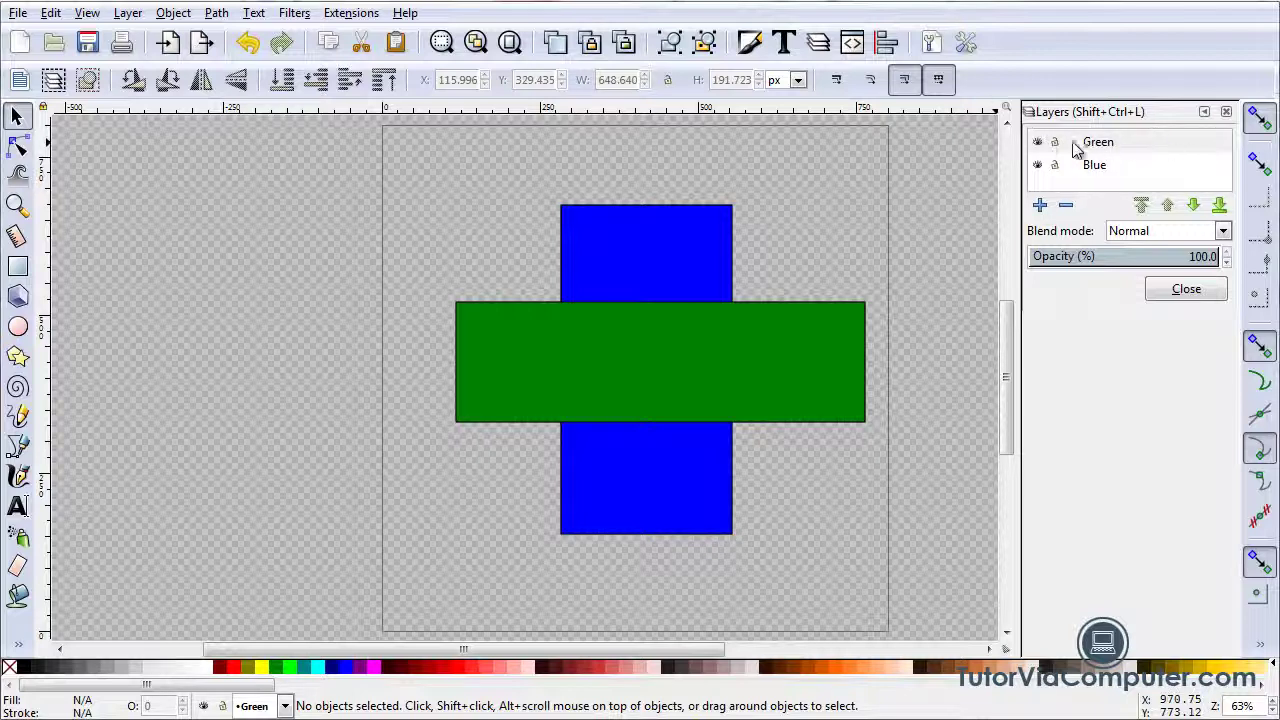
click(1219, 205)
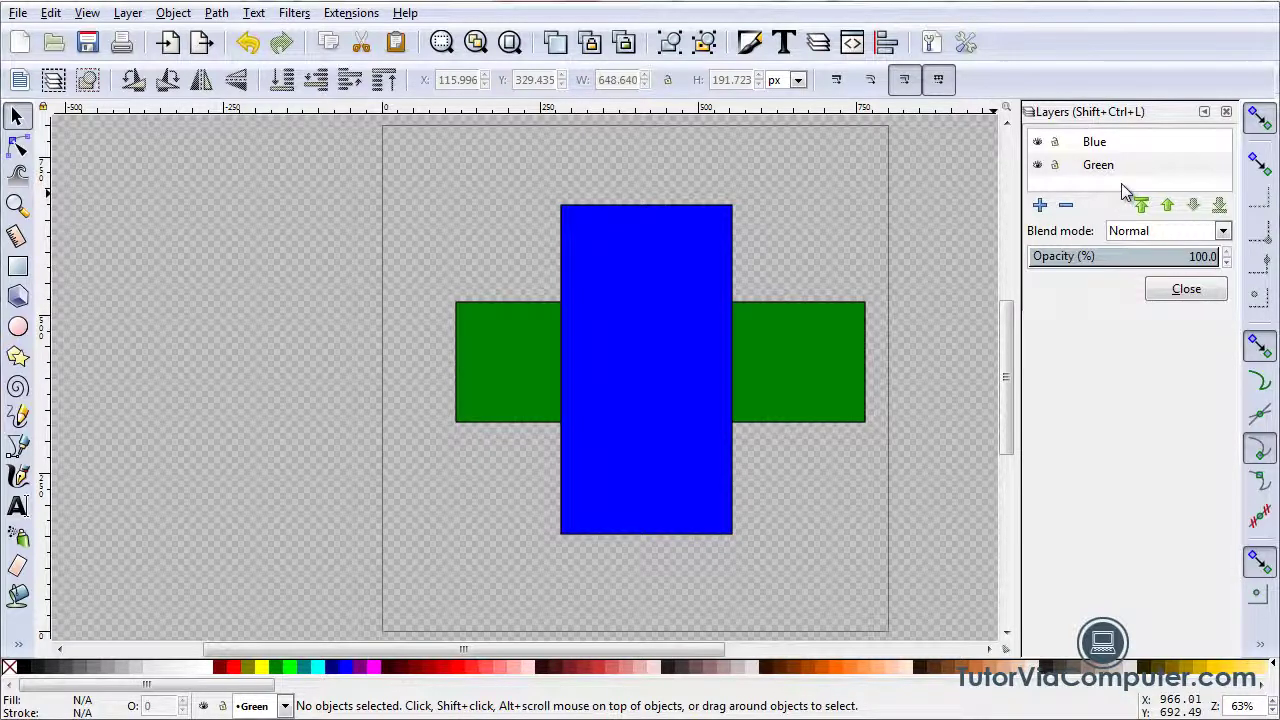
Delete the Green and Blue layers and add a new layer named Layer 1.
click(1066, 206)
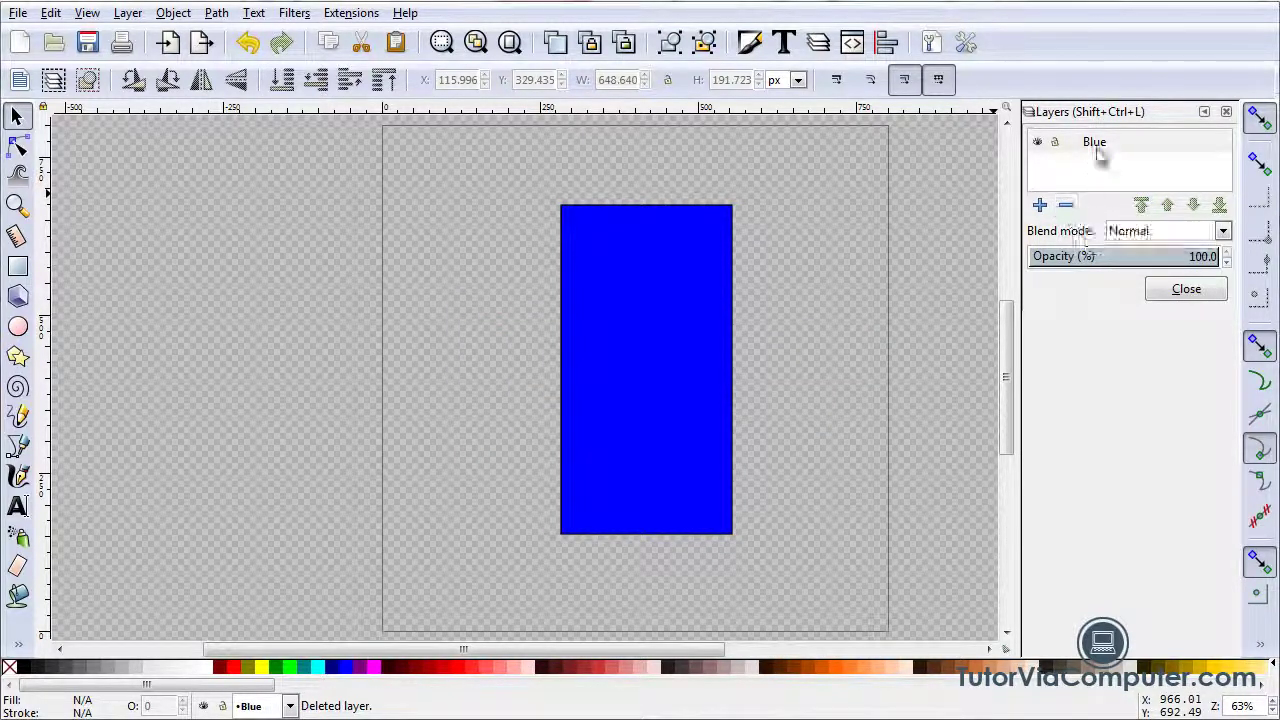
click(1066, 206)
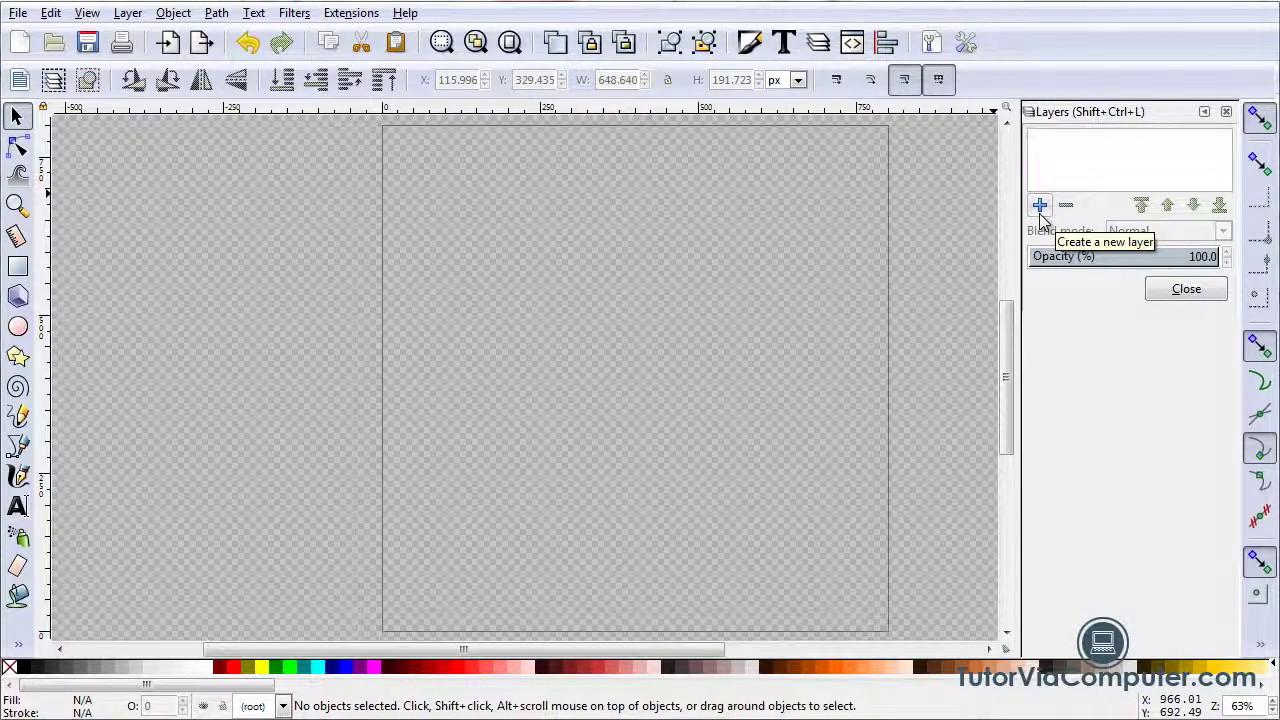
click(1041, 216)
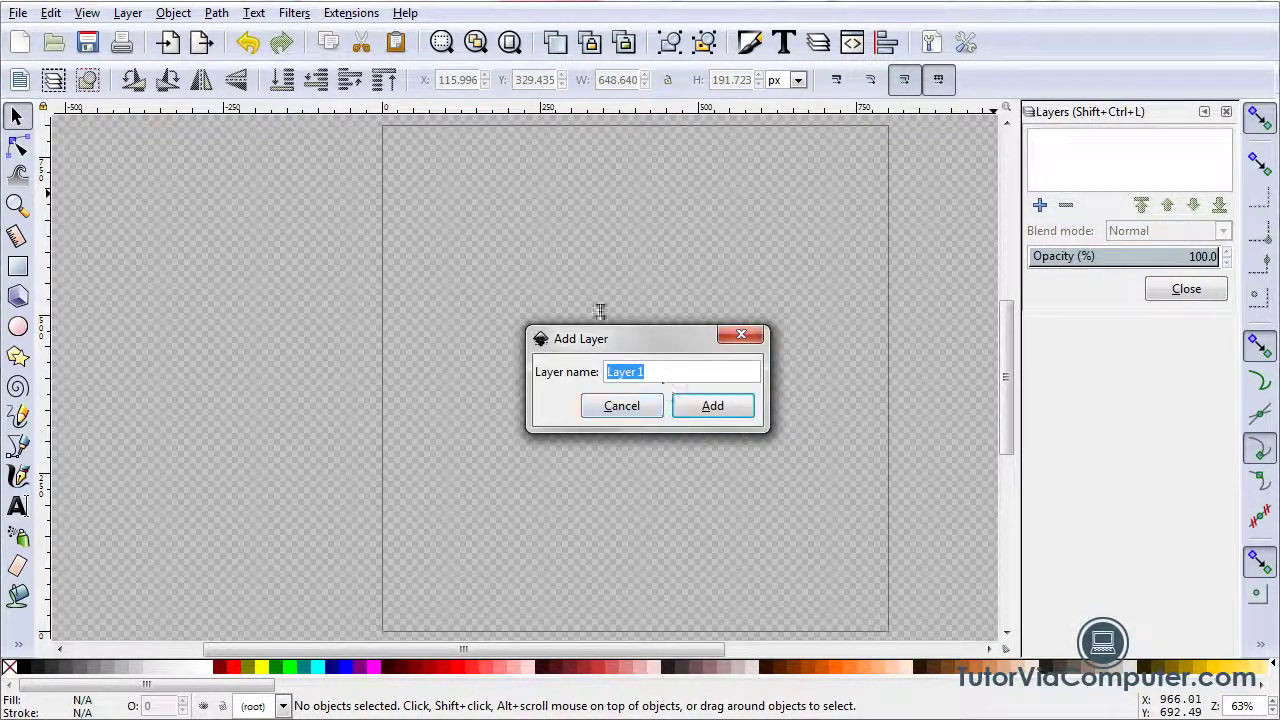
click(722, 418)
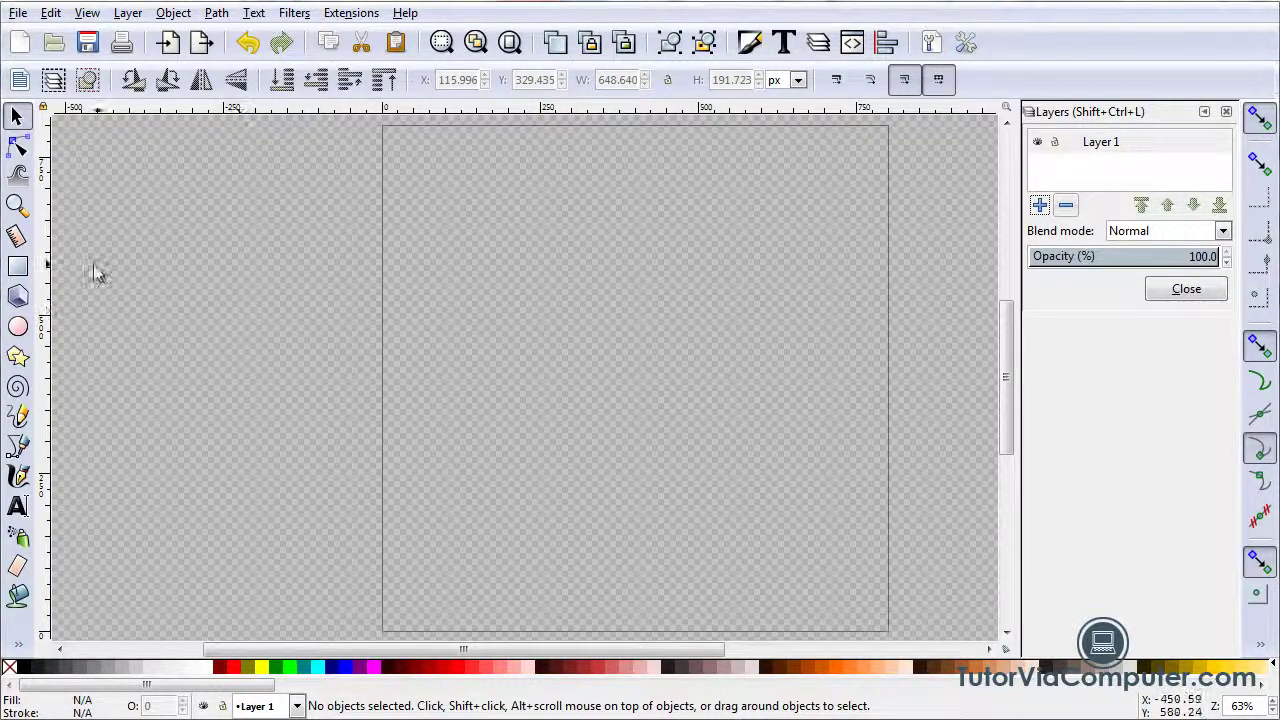
Draw a horizontal rectangle about 618 × 112 px on Layer 1 with both fill and stroke set to #FF8080.
click(19, 268)
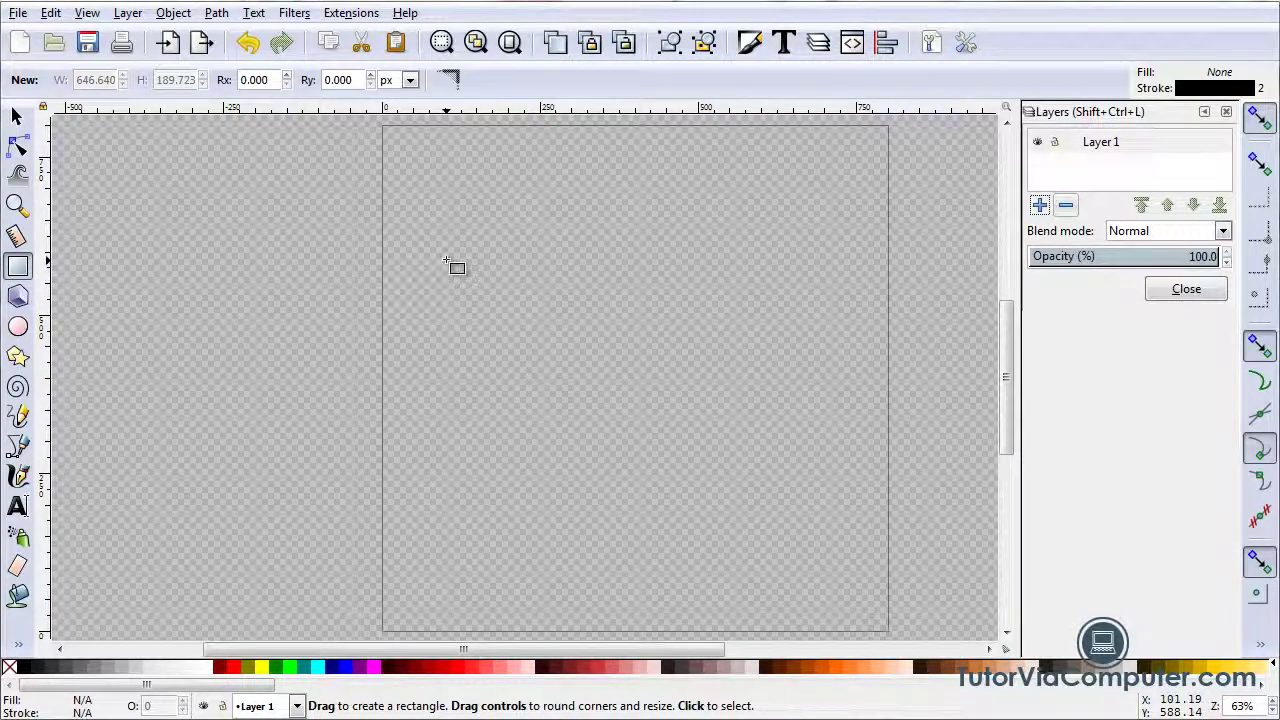
mouse_move(446, 259)
mouse_down()
mouse_move(438, 320)
mouse_move(520, 349)
mouse_move(837, 330)
mouse_up()
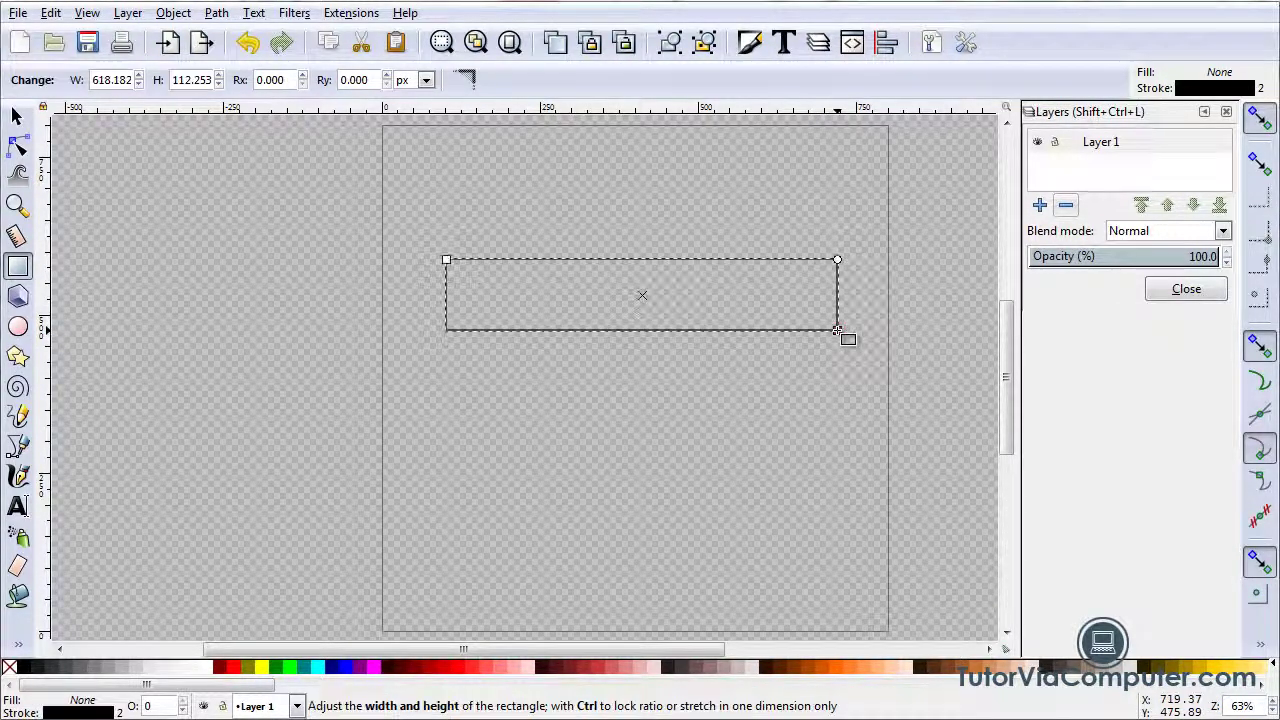
click(503, 668)
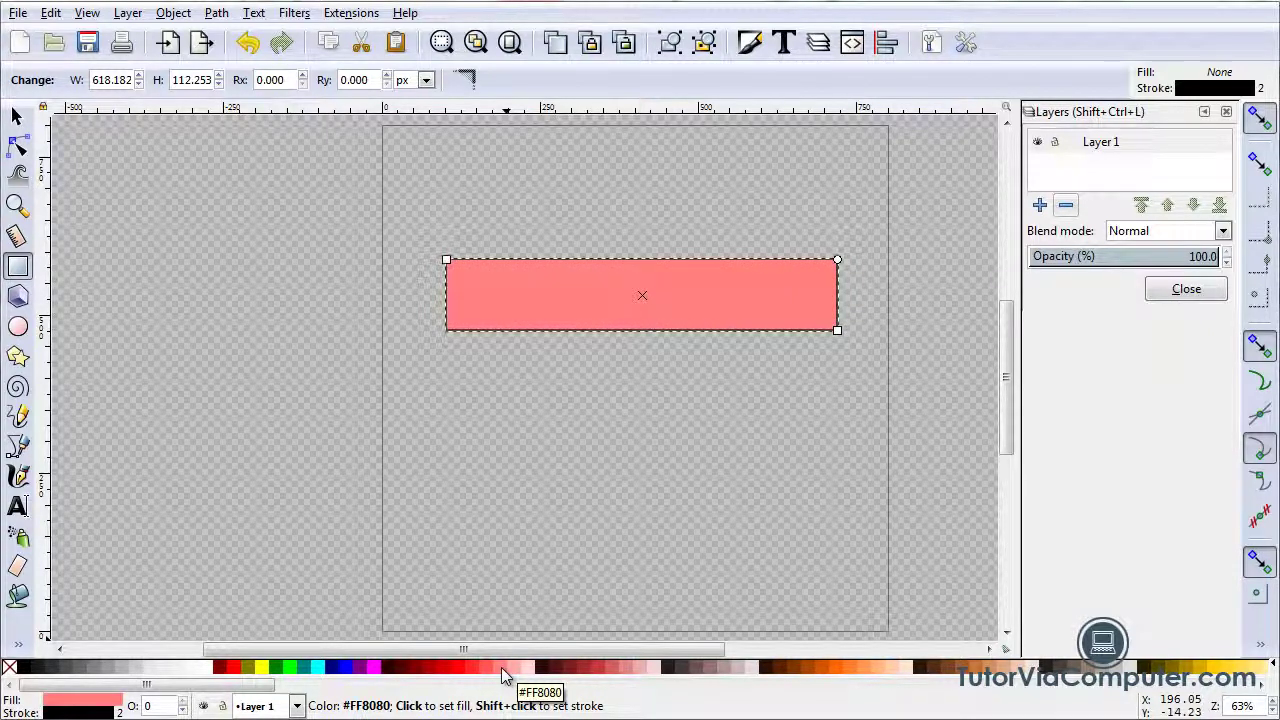
key(shift)
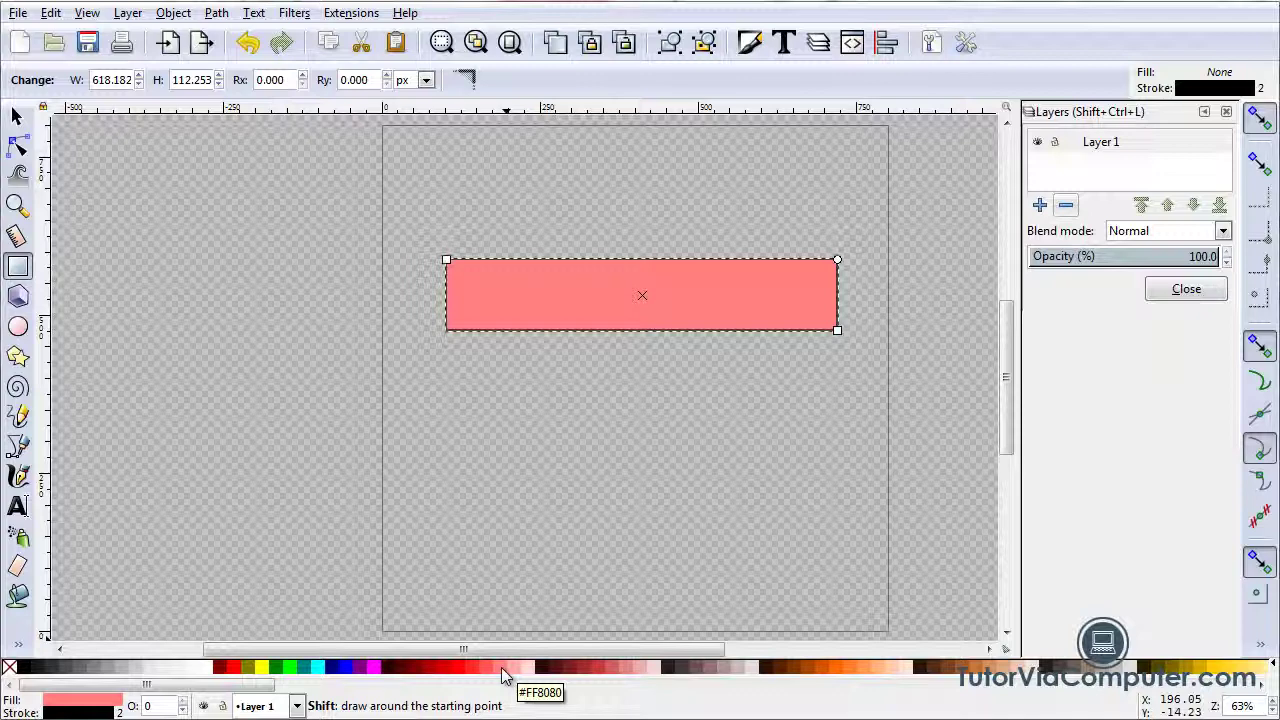
shift+click(504, 671)
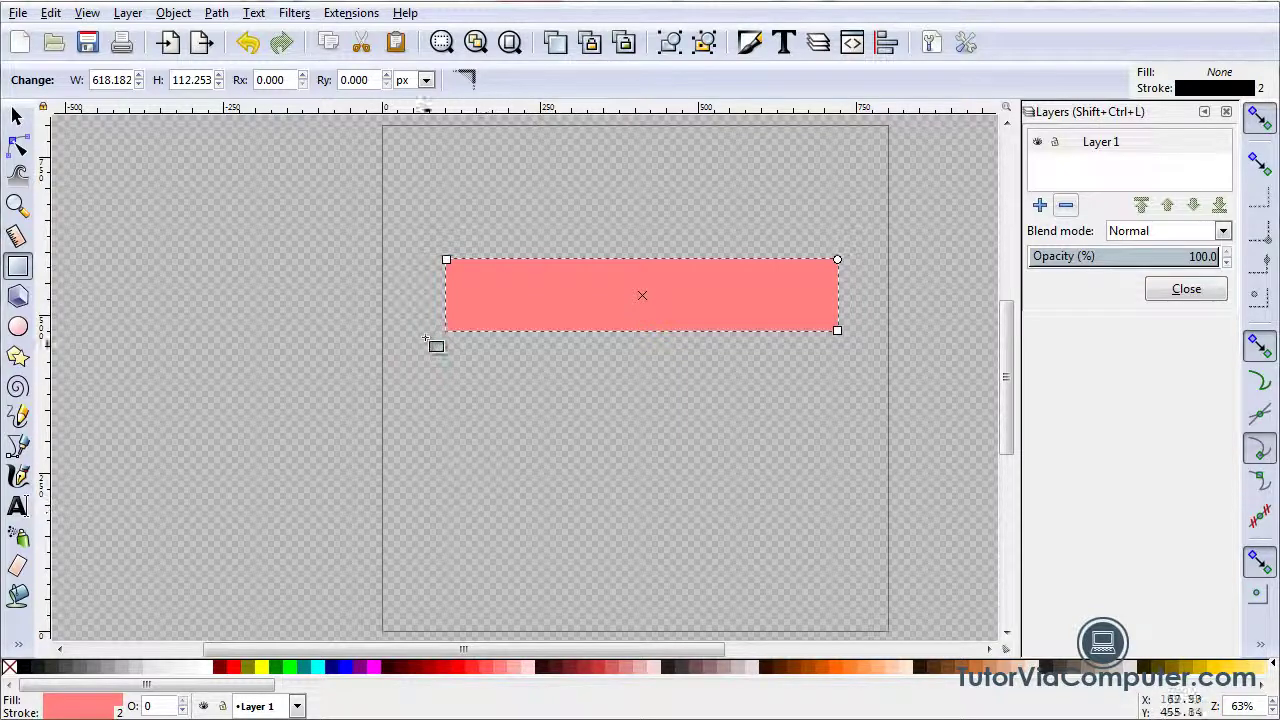
Draw a second horizontal rectangle about 699 × 138 px overlapping the pink one, with fill and stroke #AC9393.
drag(423, 287, 865, 372)
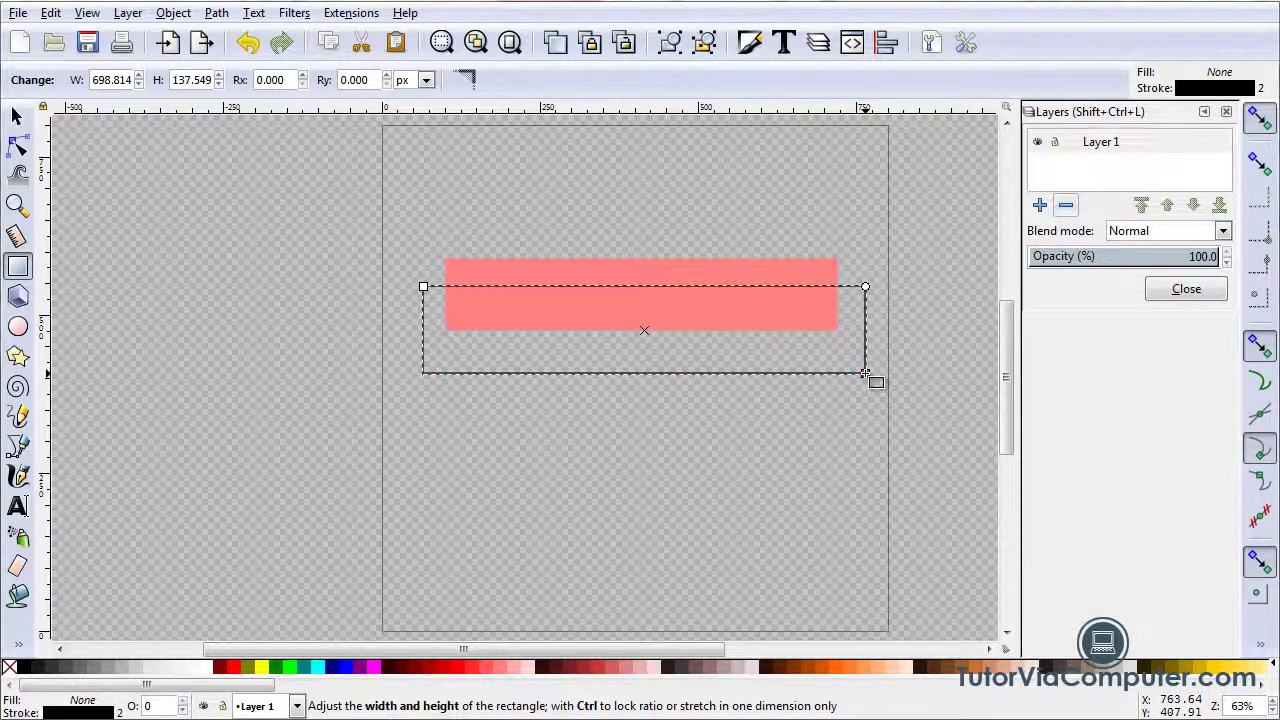
click(729, 677)
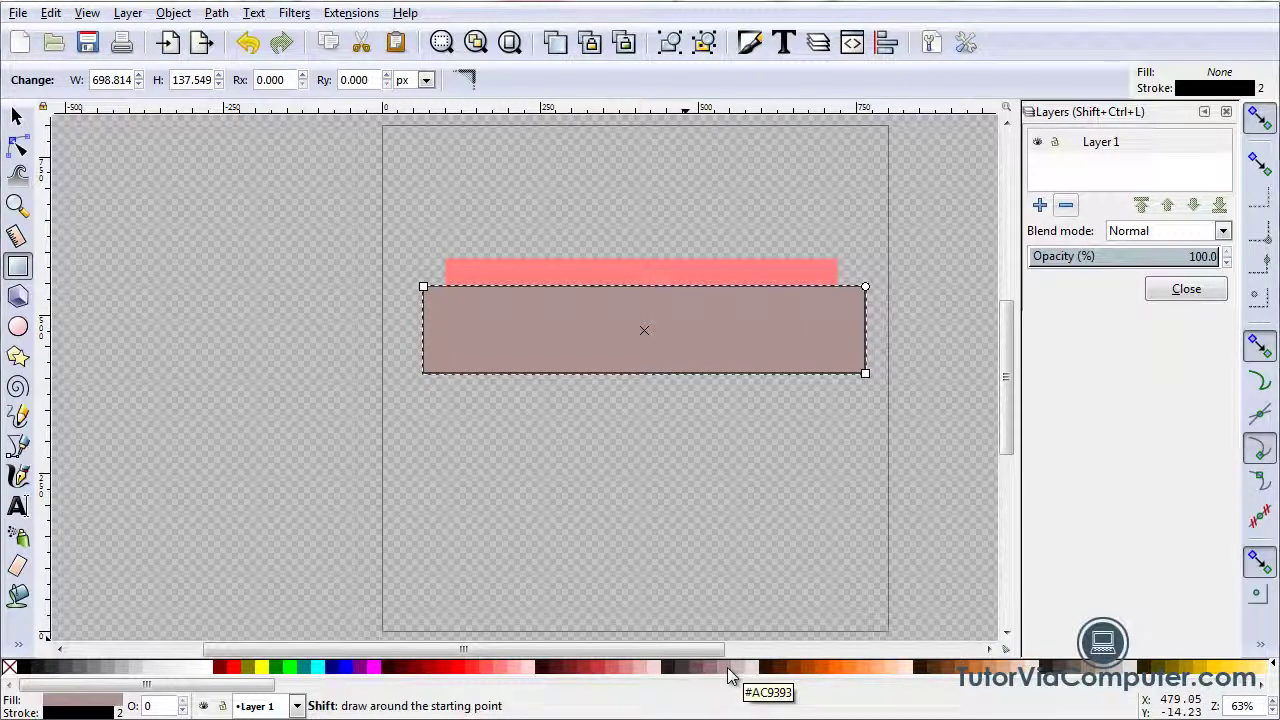
shift+click(729, 677)
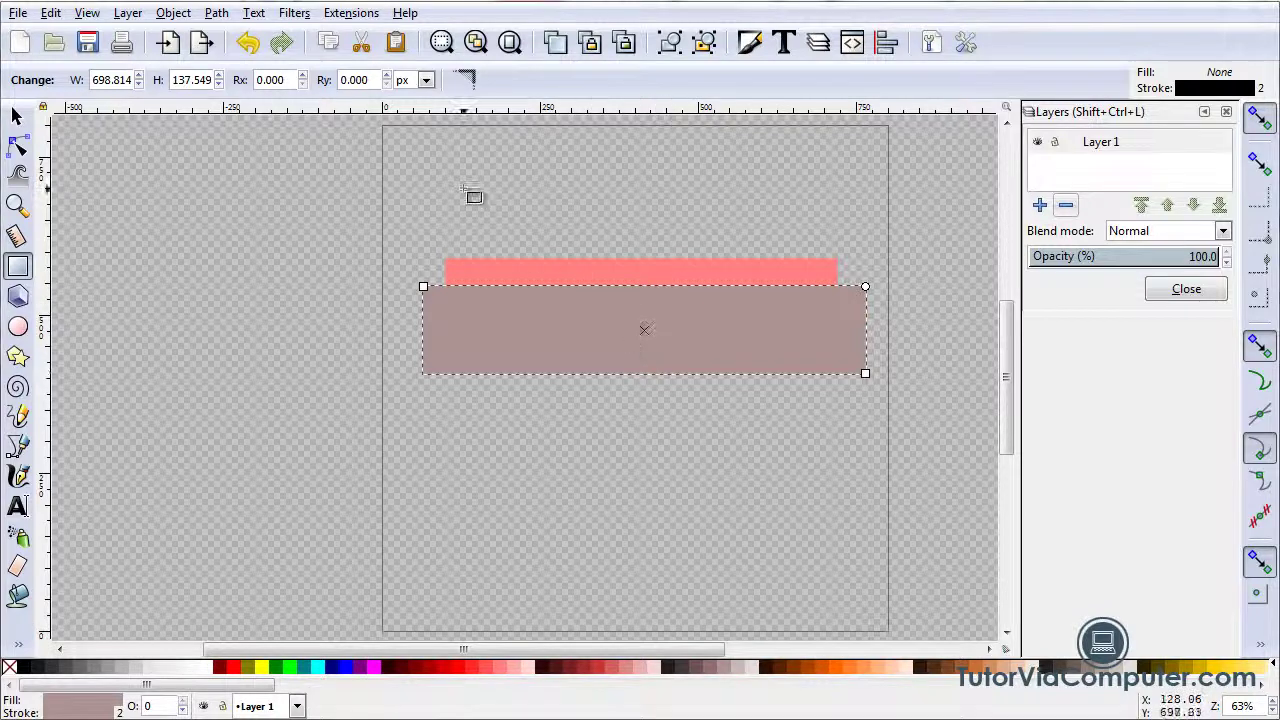
Draw an upright rectangle about 152 × 538 px across both horizontal ones and give it orange fill and stroke.
drag(507, 191, 603, 531)
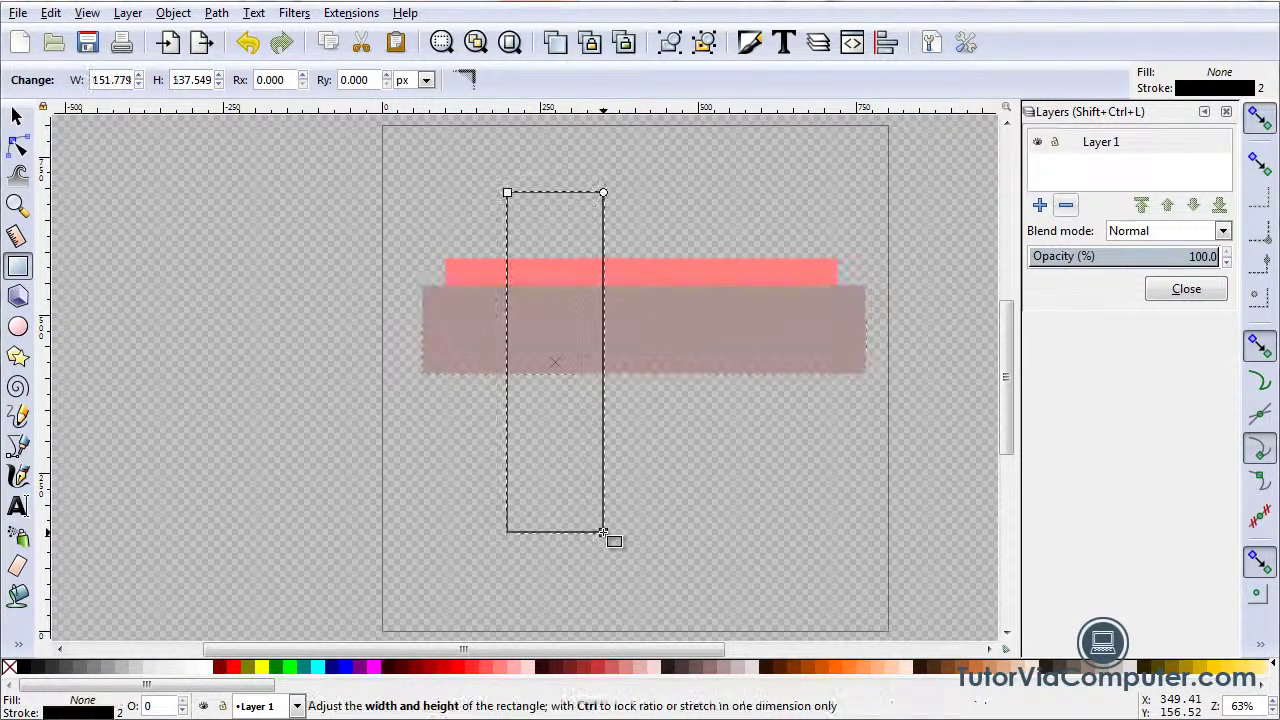
key(shift)
shift+click(838, 673)
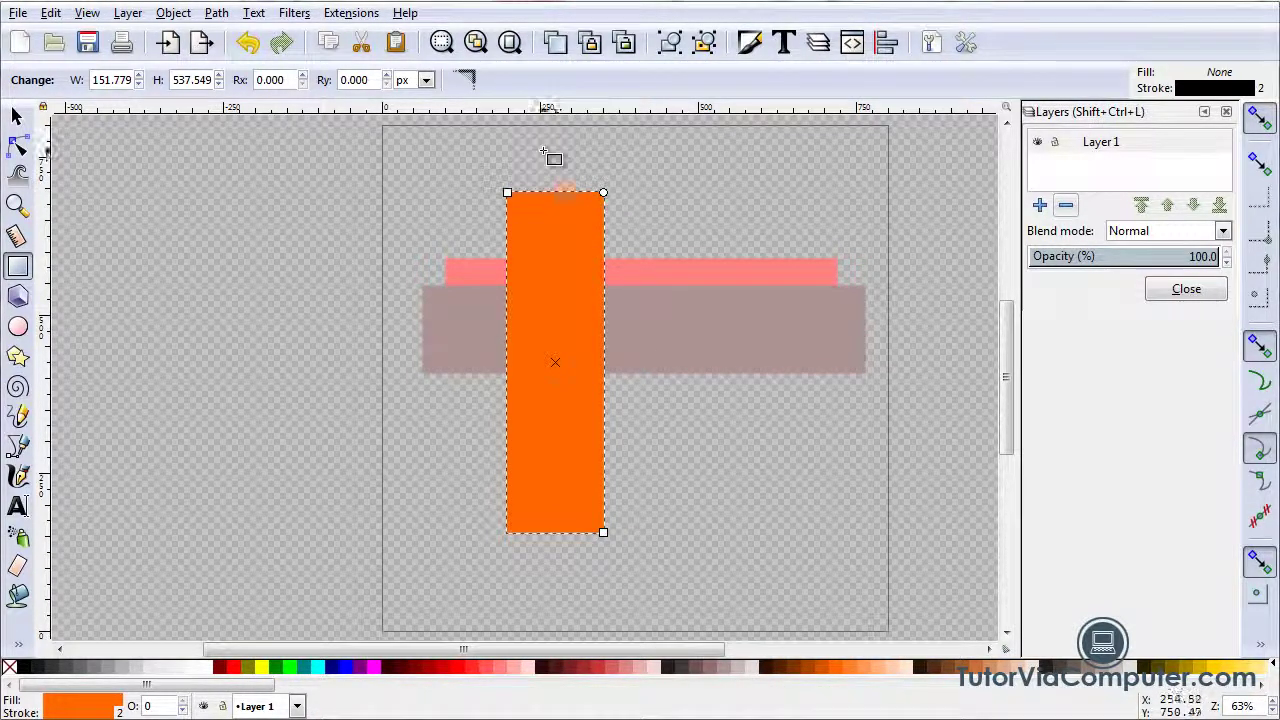
Draw a taller upright rectangle about 177 × 639 px overlapping the orange one, with fill and stroke #AA8800.
drag(567, 168, 680, 572)
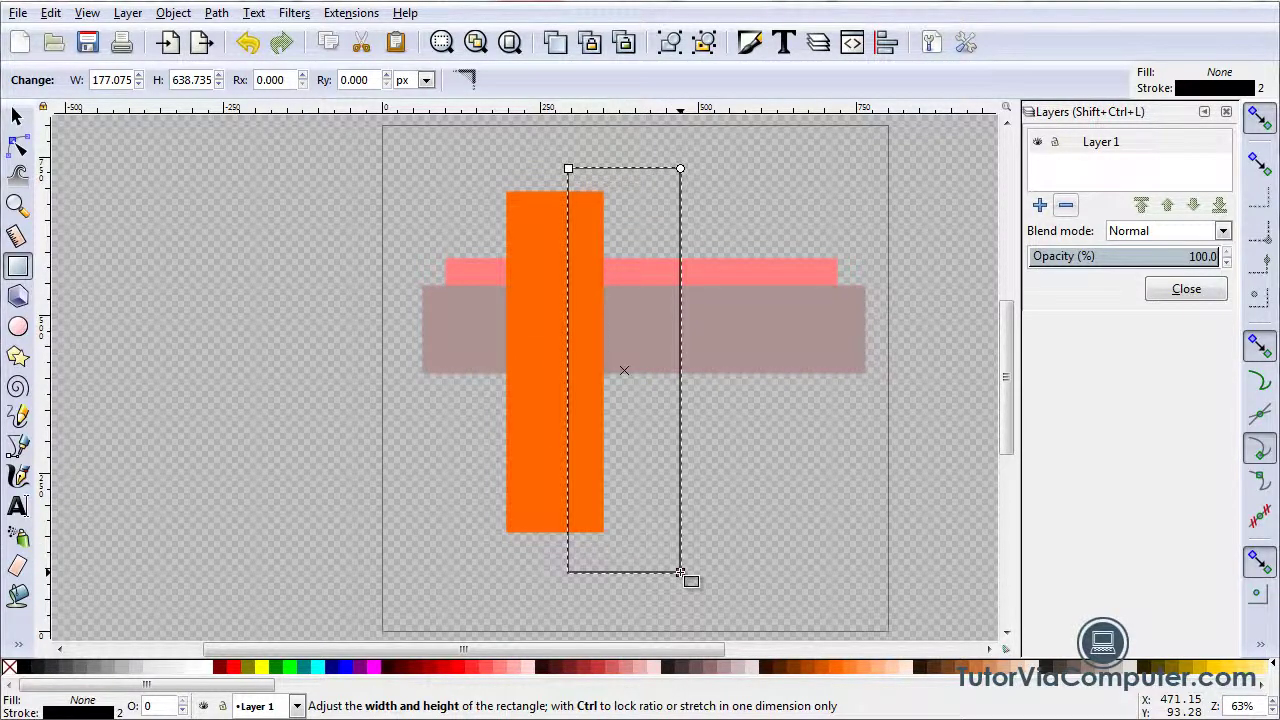
click(1191, 677)
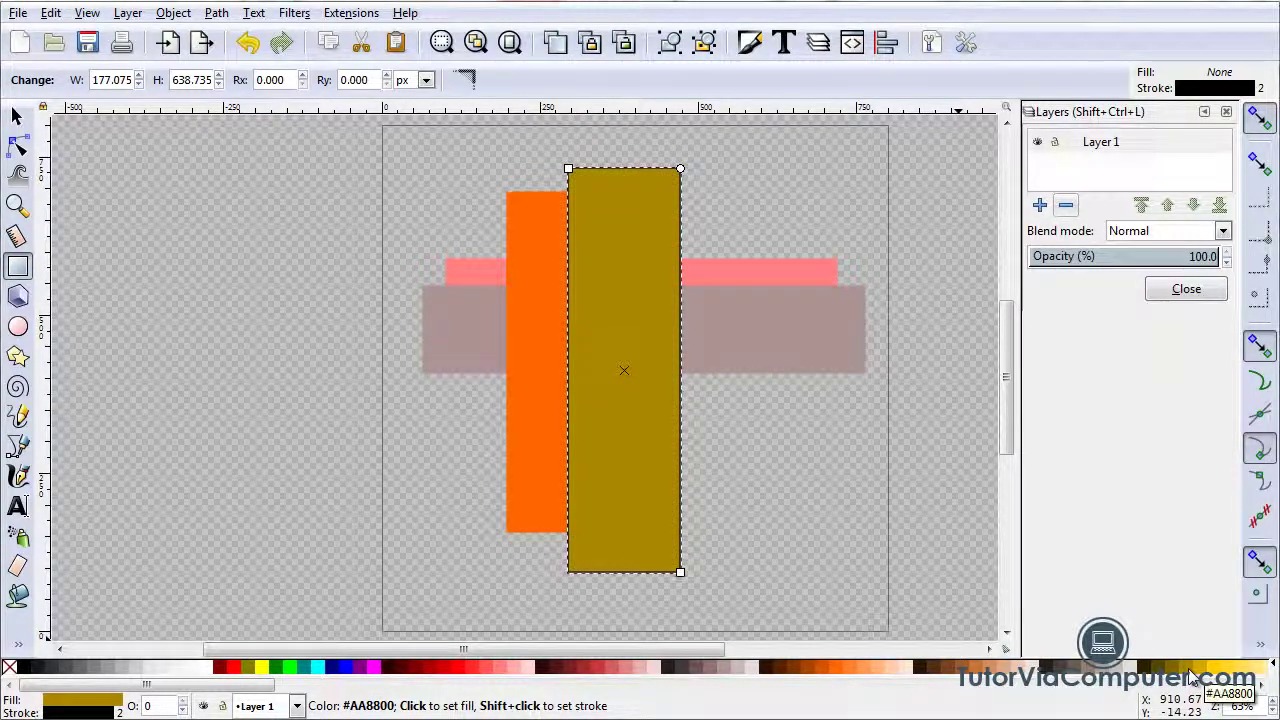
click(18, 117)
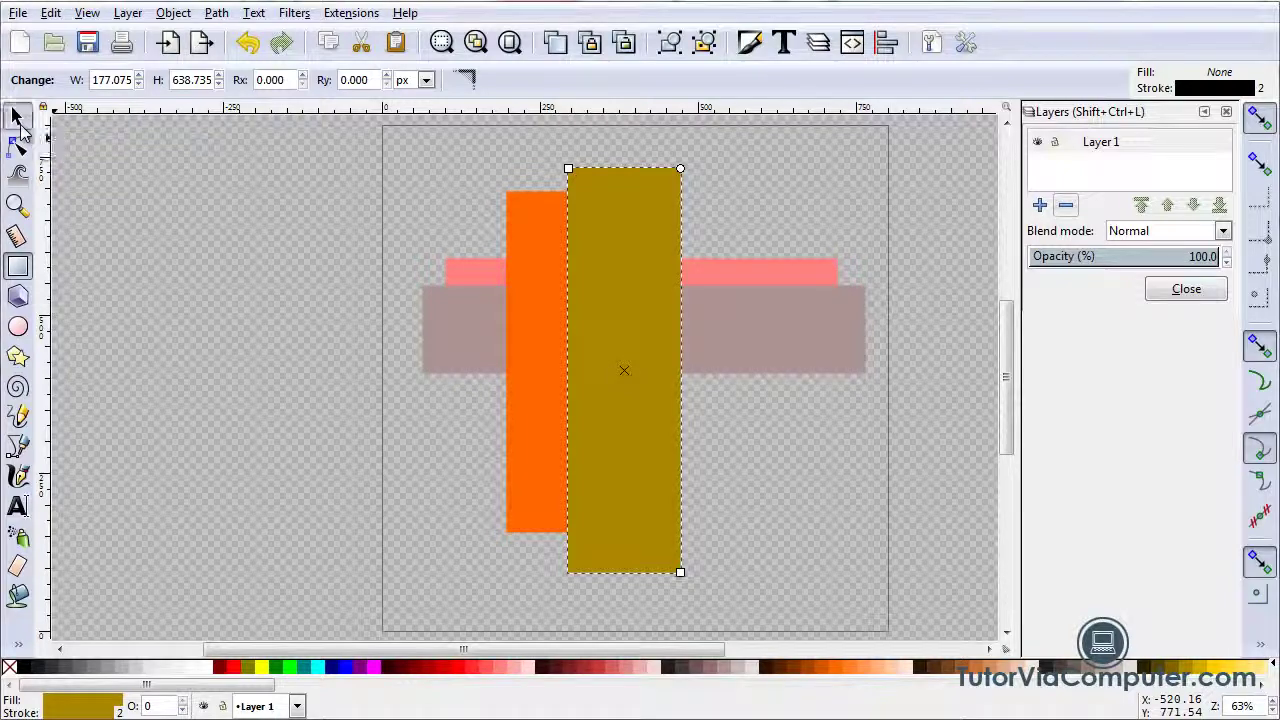
click(296, 247)
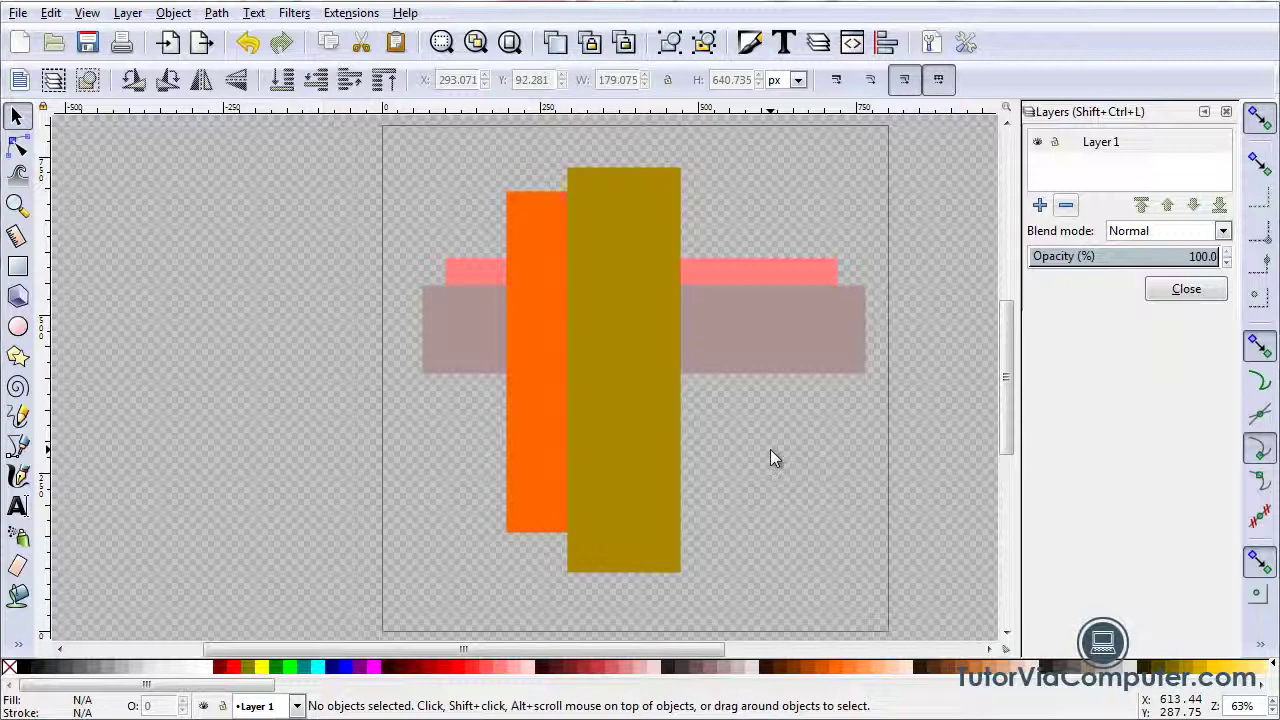
Raise the pink rectangle to the top of the stacking order and lower the dark yellow one to the bottom.
click(805, 285)
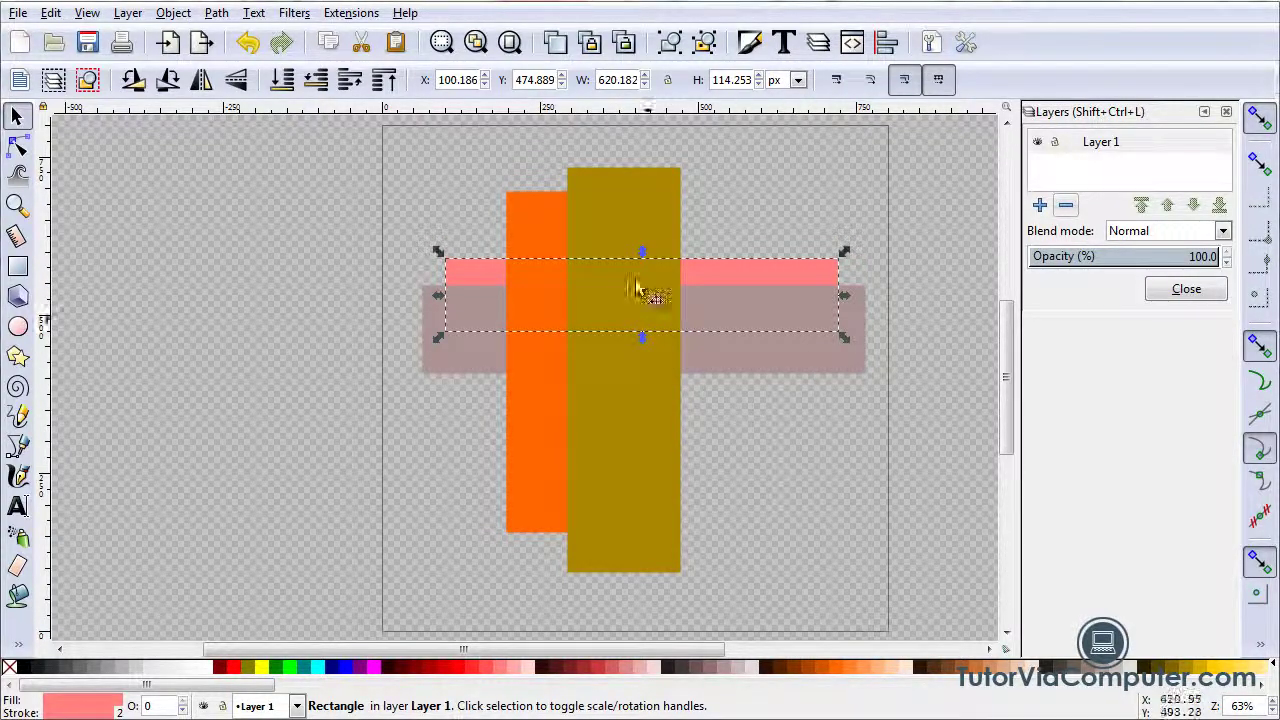
click(387, 86)
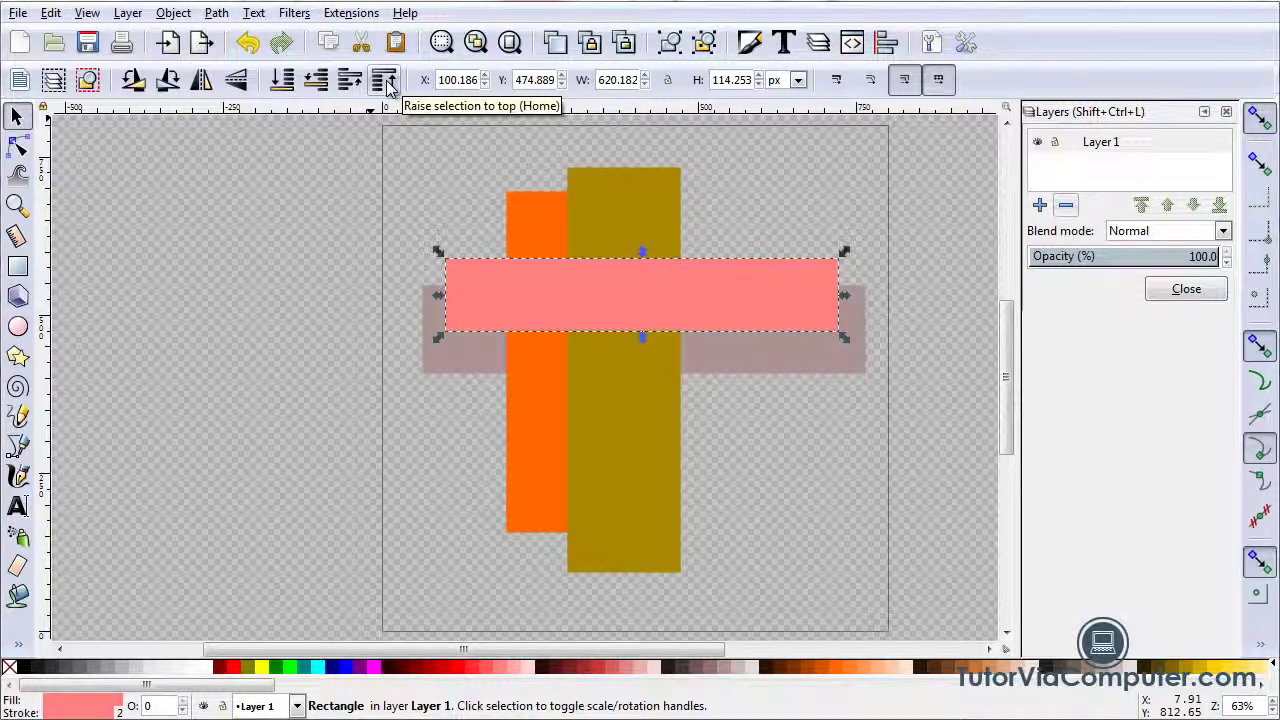
click(667, 563)
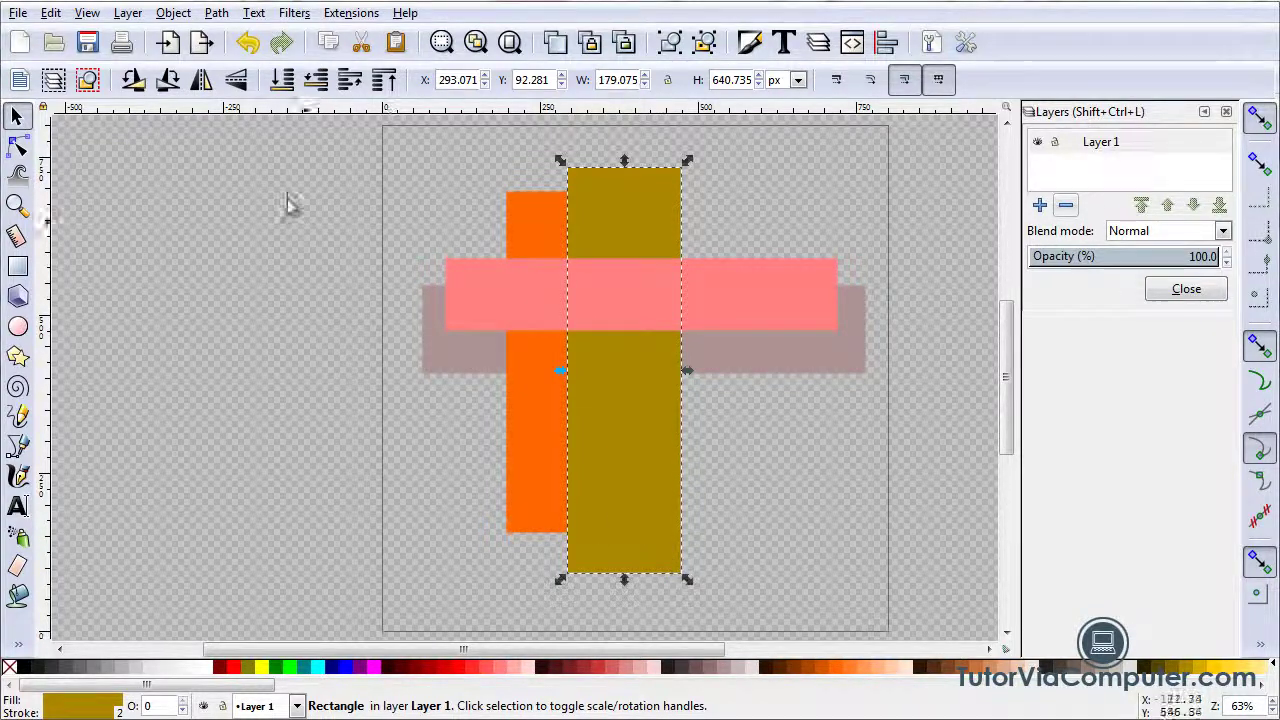
click(283, 82)
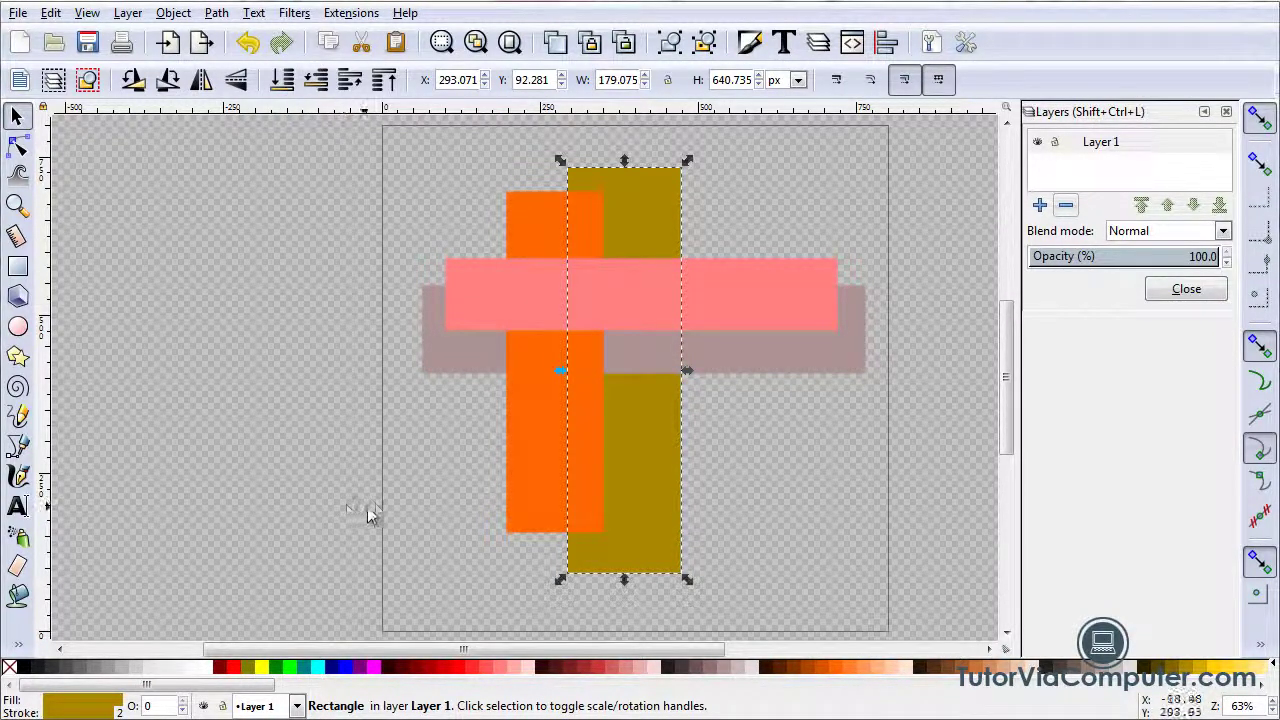
click(414, 497)
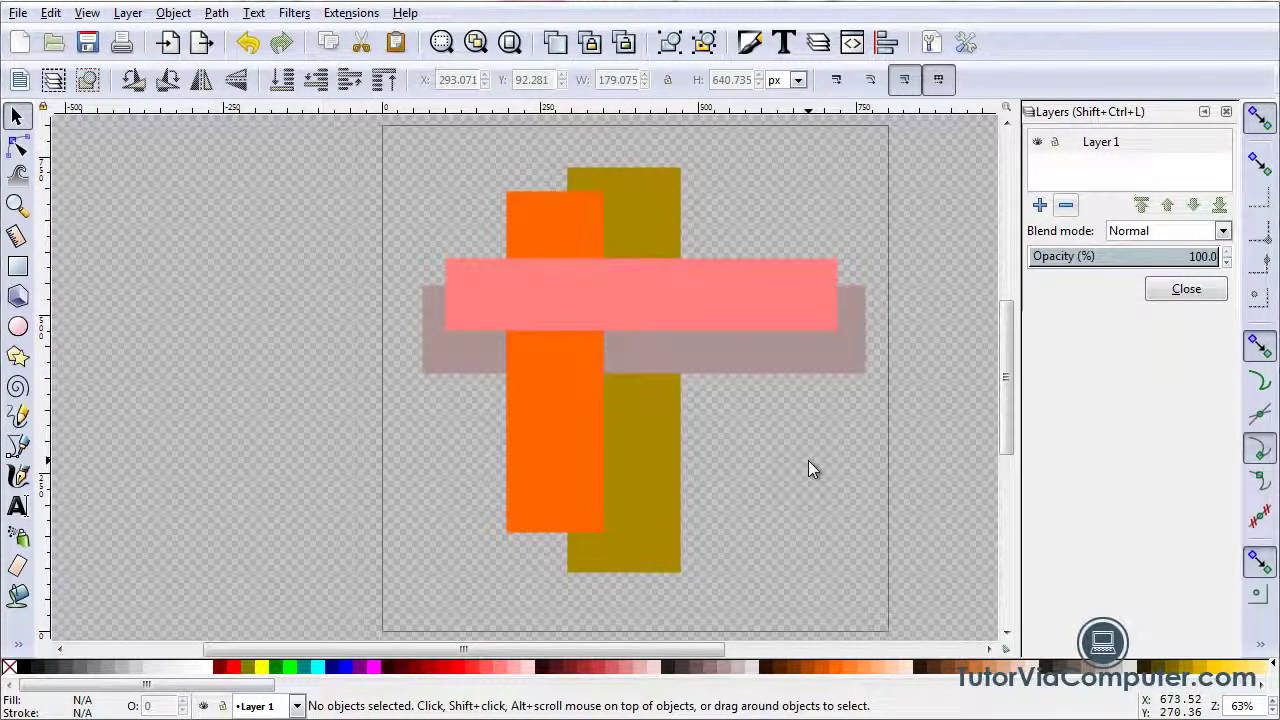
Lower the pink rectangle two steps in the stacking order, then raise it two steps again.
click(767, 331)
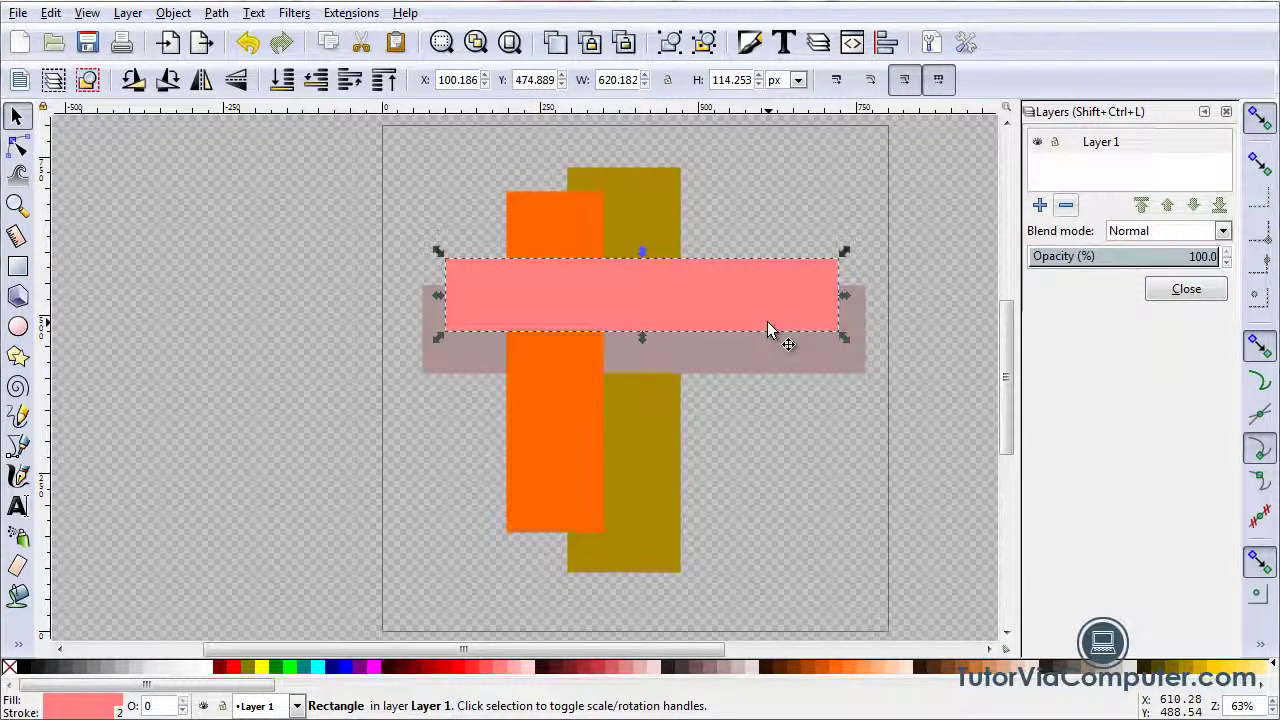
click(319, 88)
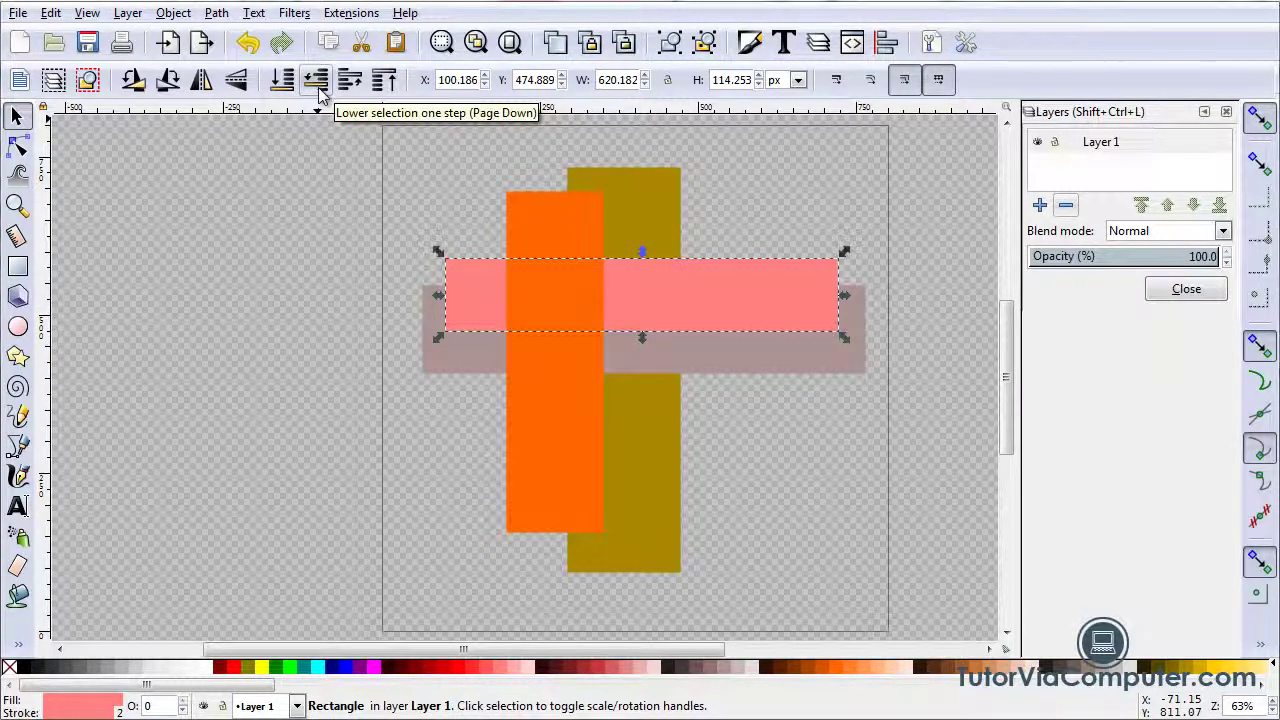
click(319, 88)
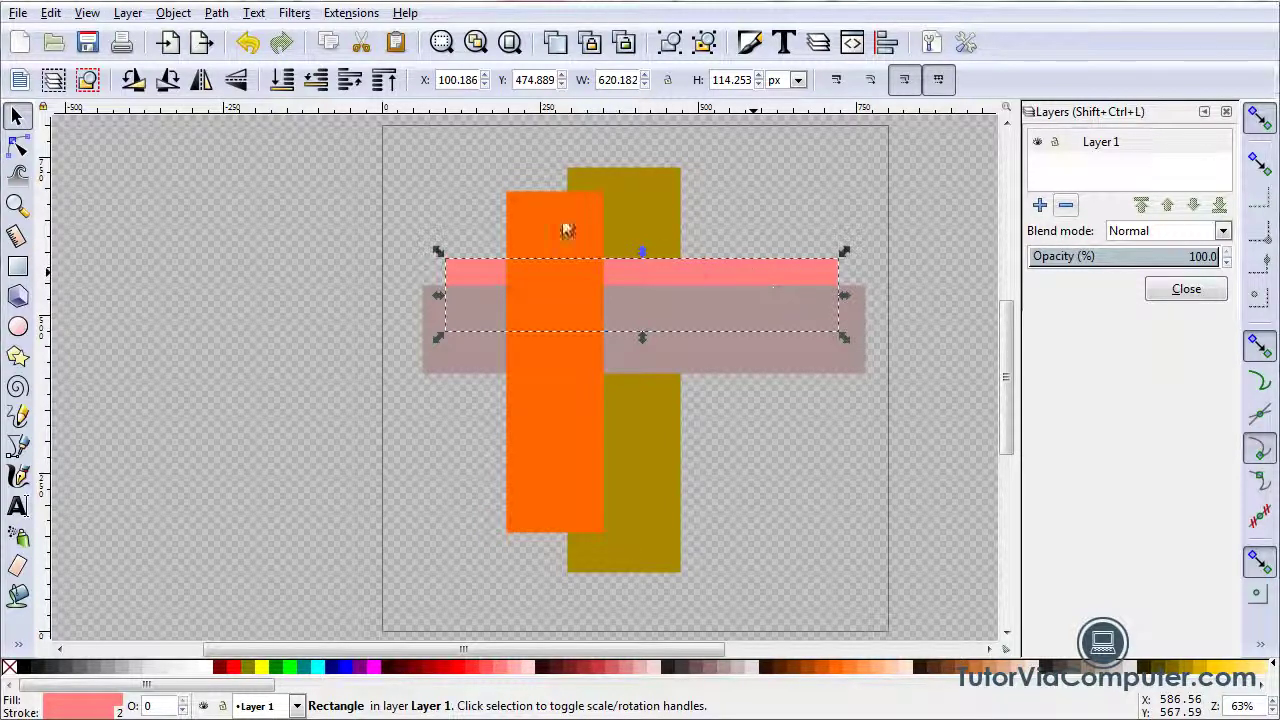
click(349, 80)
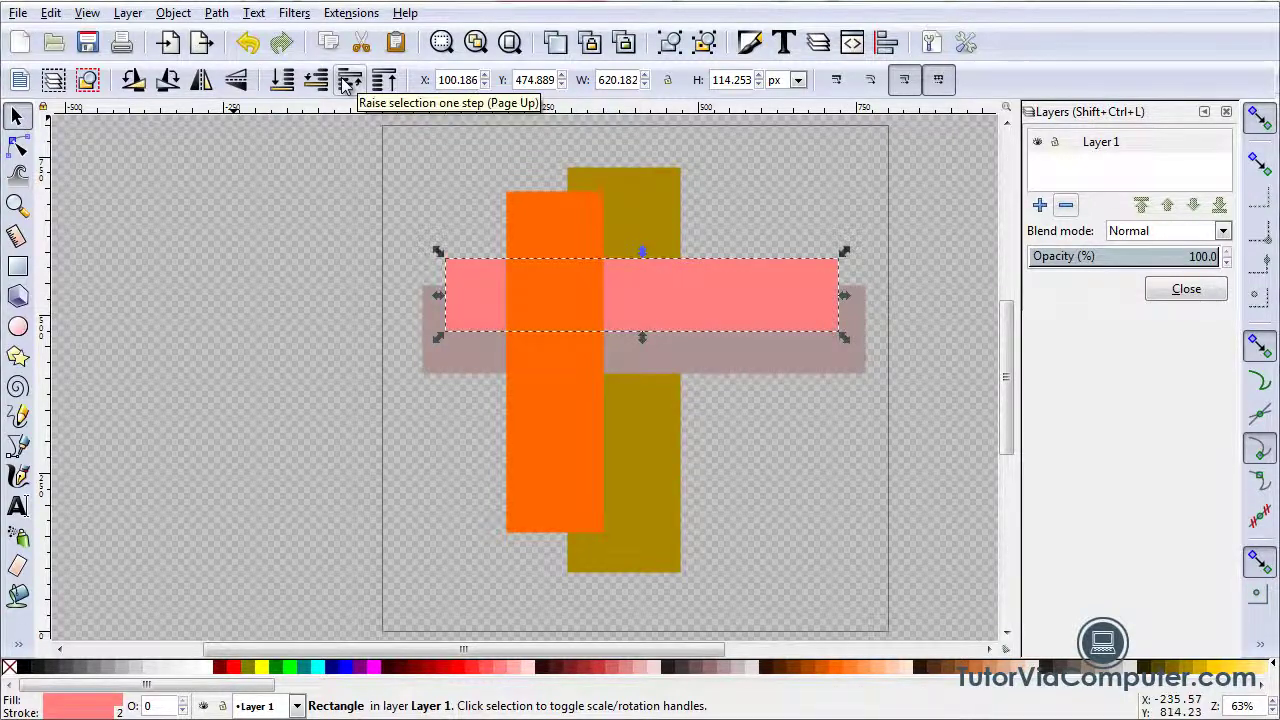
click(349, 80)
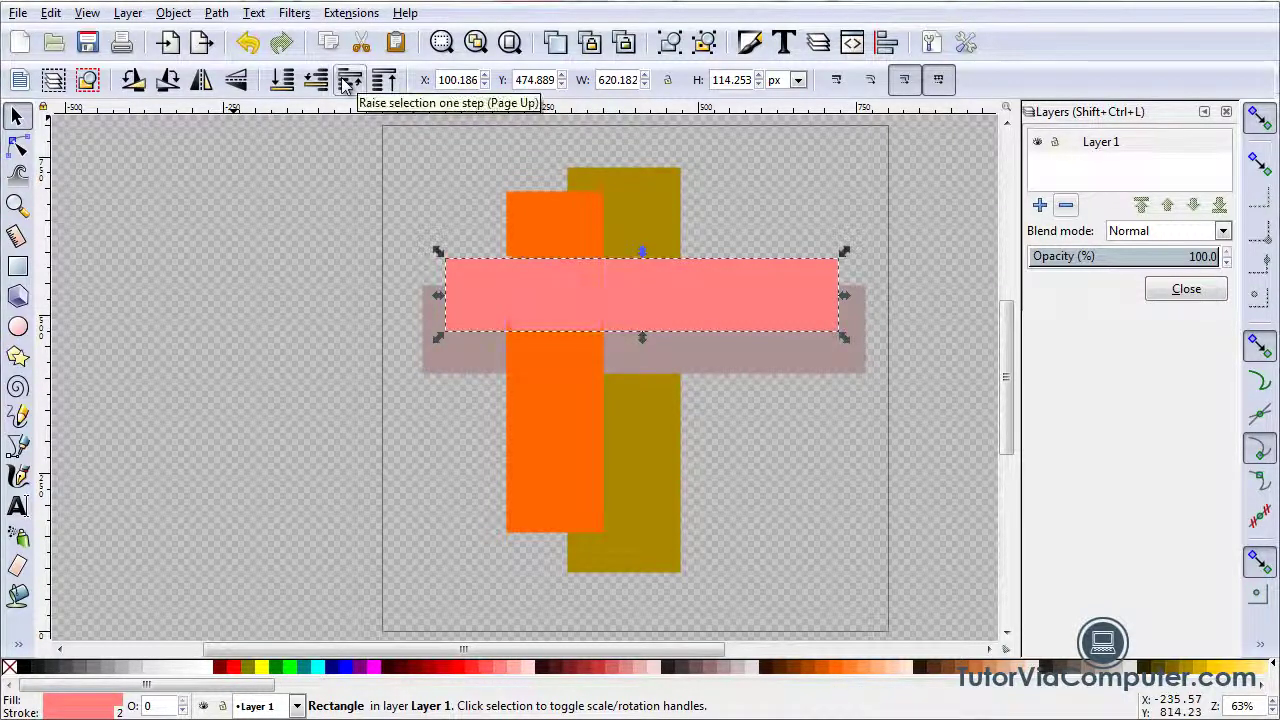
click(253, 259)
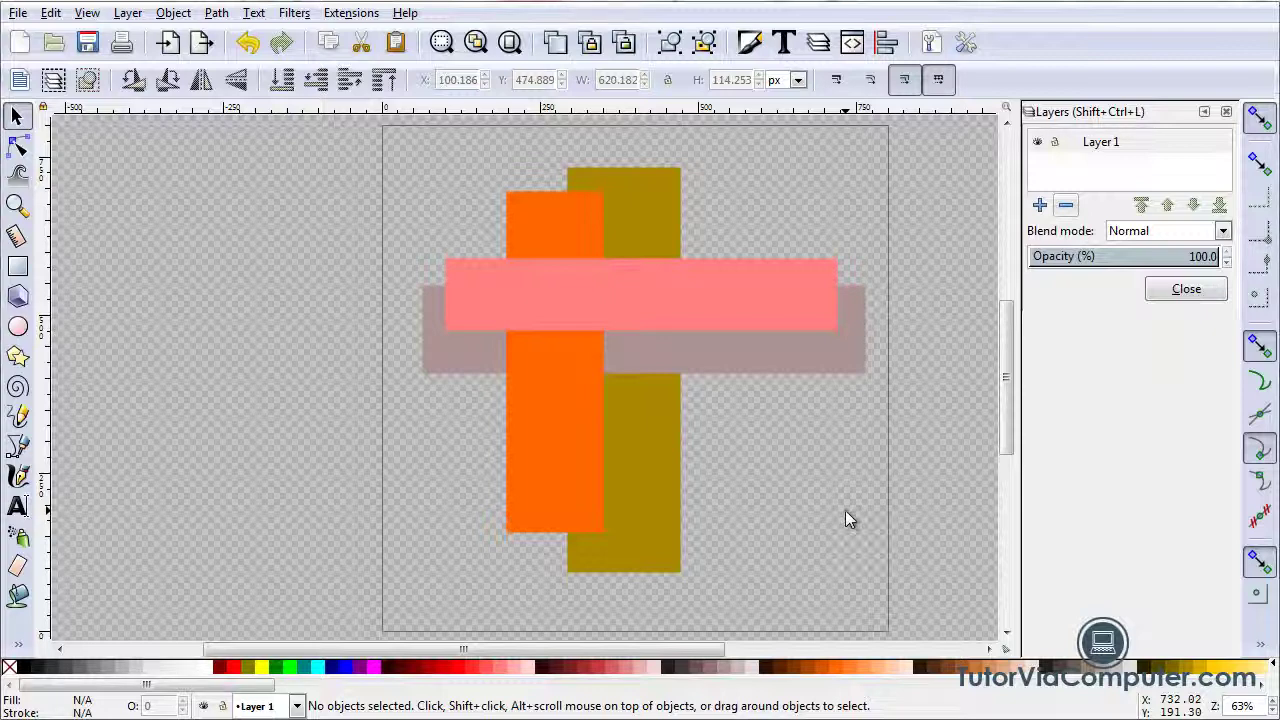
Cover the page with a square about 803 × 803 px, fill it black and lower it to the bottom of the stacking order.
click(20, 270)
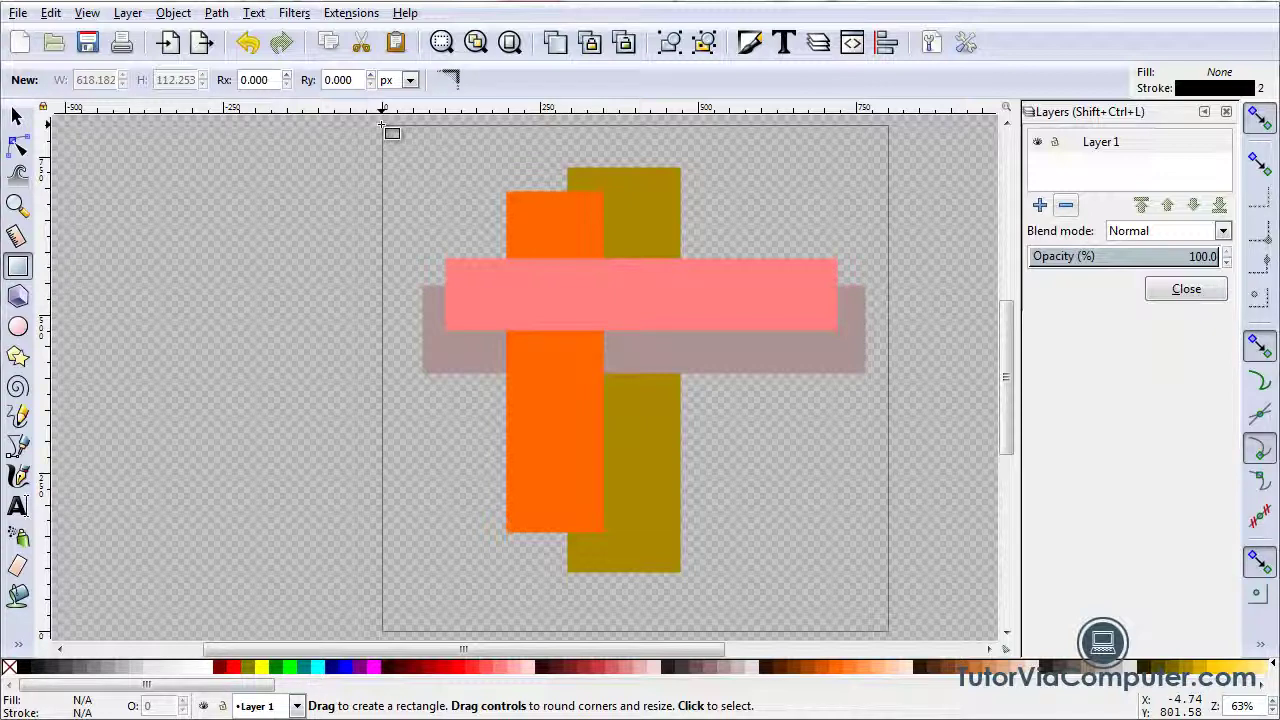
drag(383, 125, 889, 632)
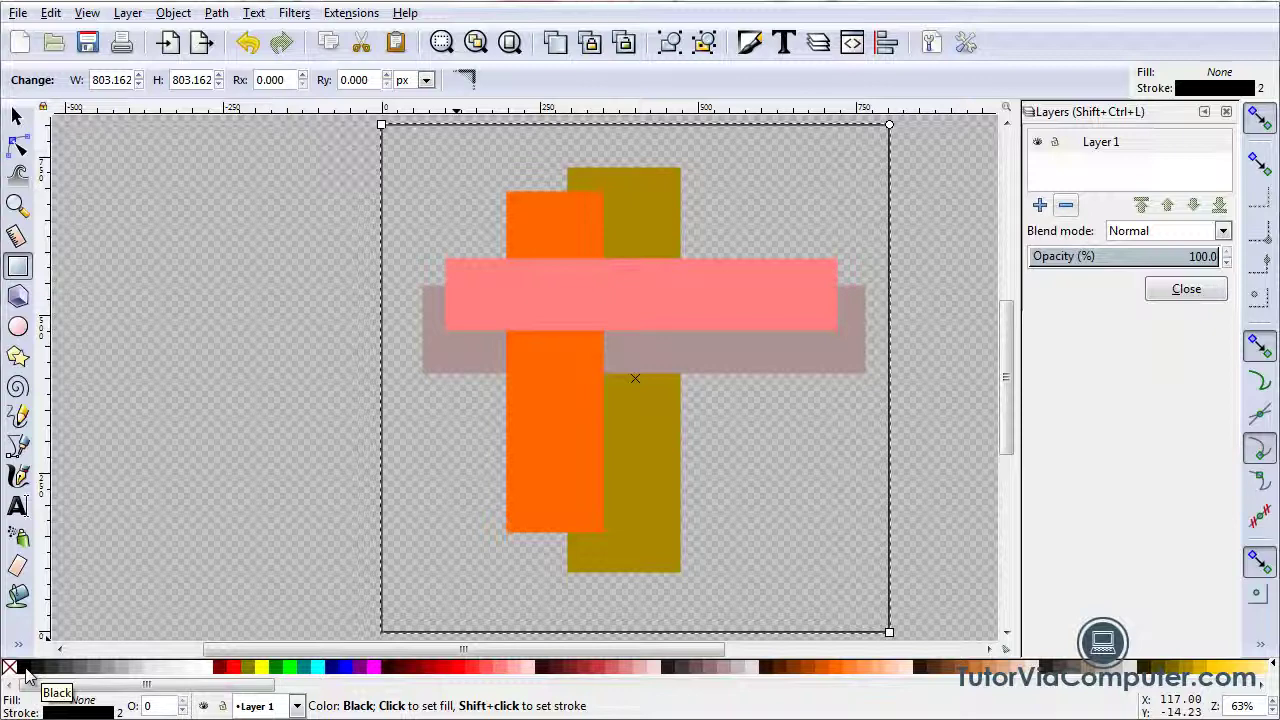
click(26, 672)
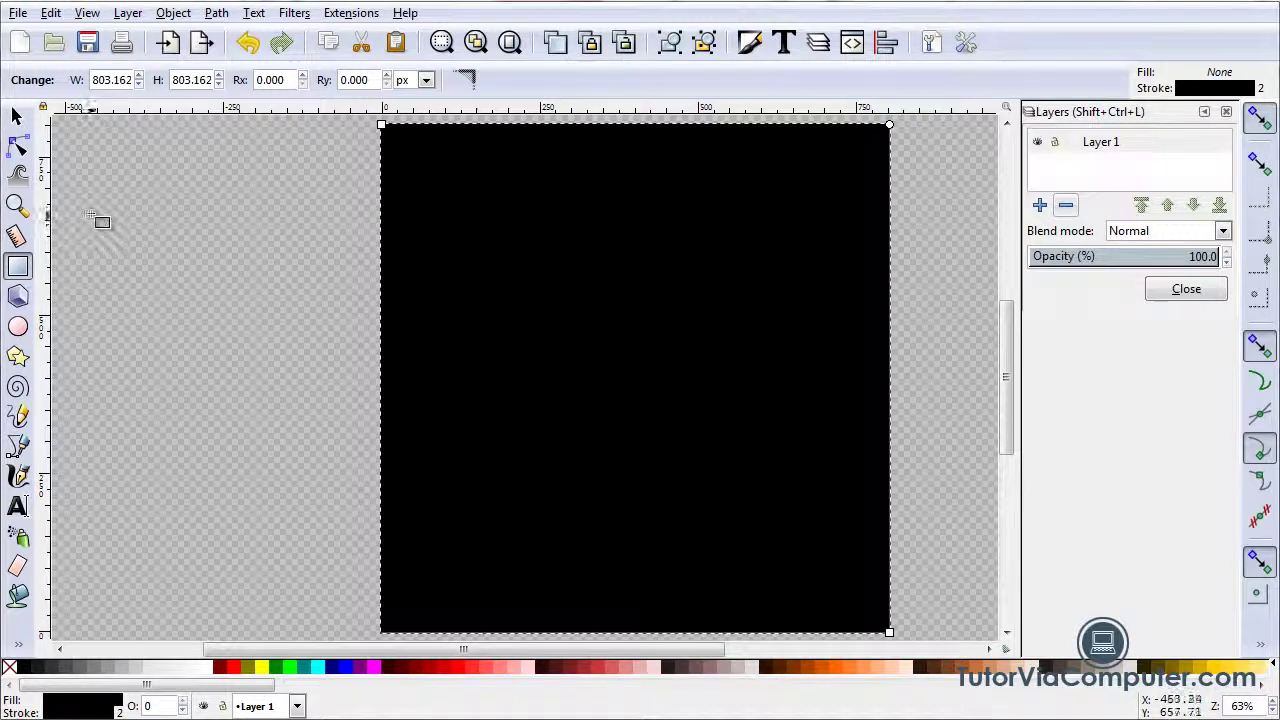
click(17, 117)
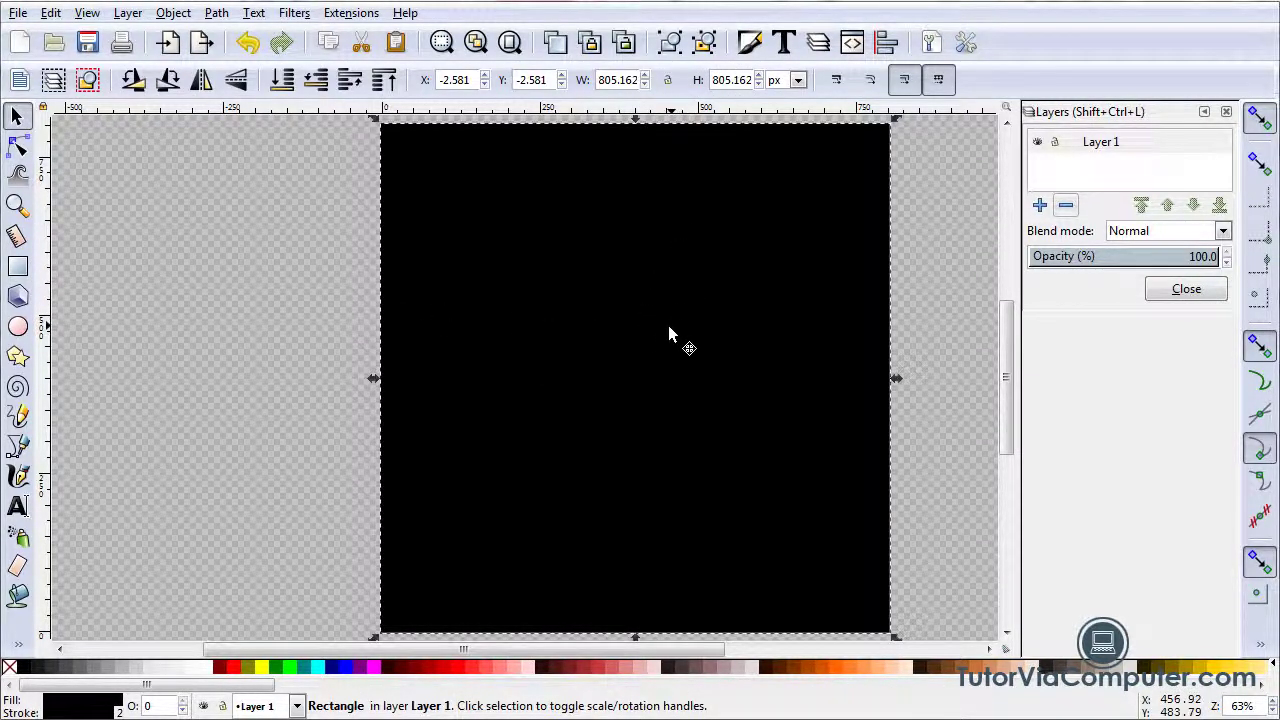
click(283, 81)
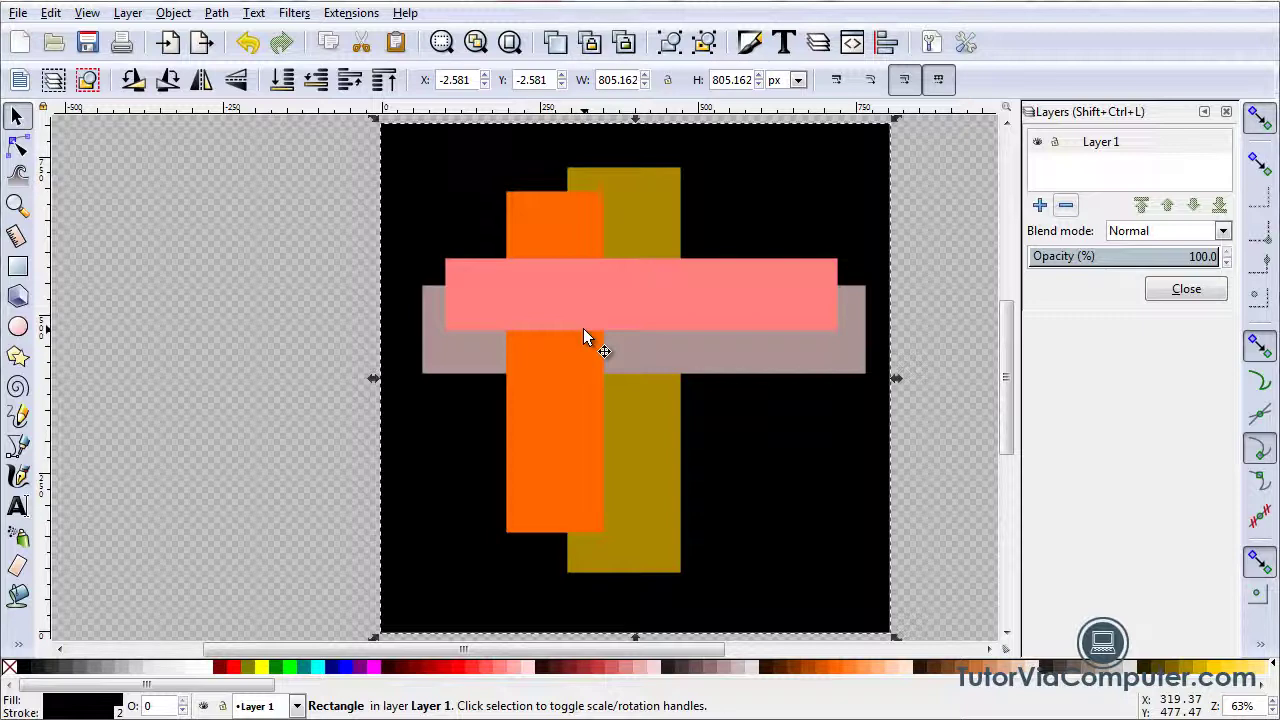
Shorten the dark yellow rectangle to about 118 px high and move it to the page's lower-right corner.
click(659, 505)
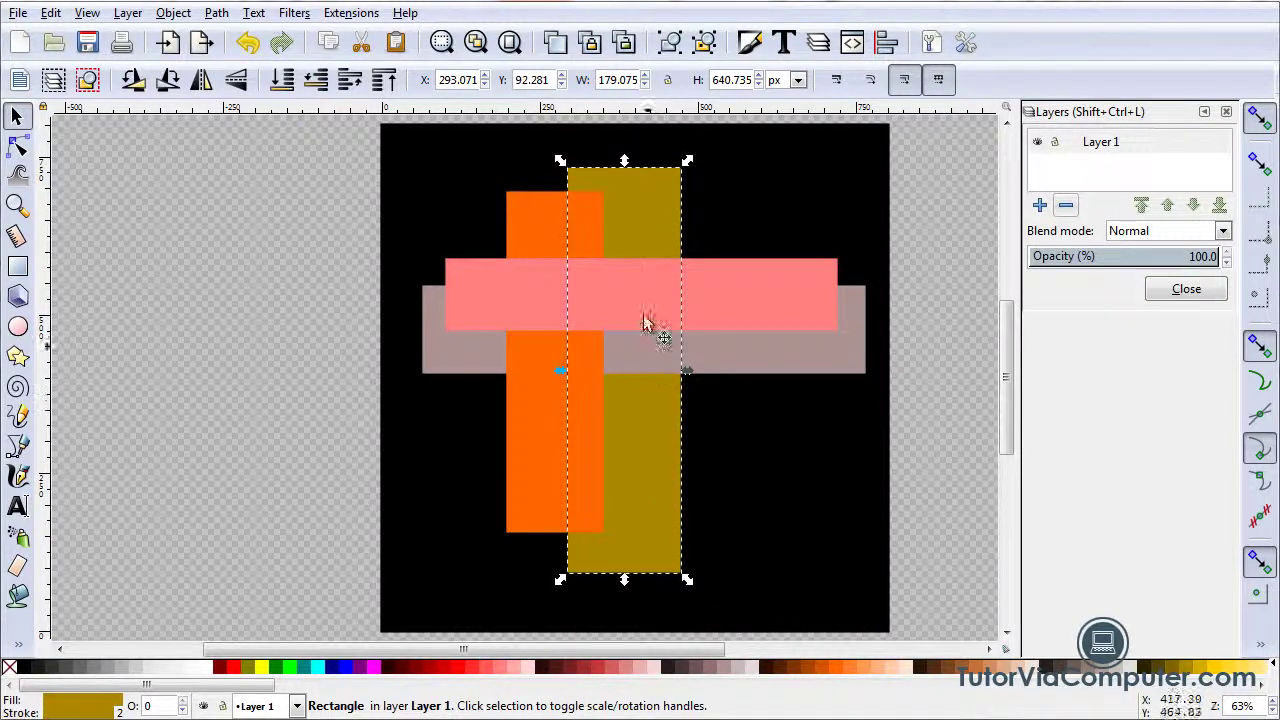
drag(623, 165, 622, 491)
drag(630, 549, 822, 588)
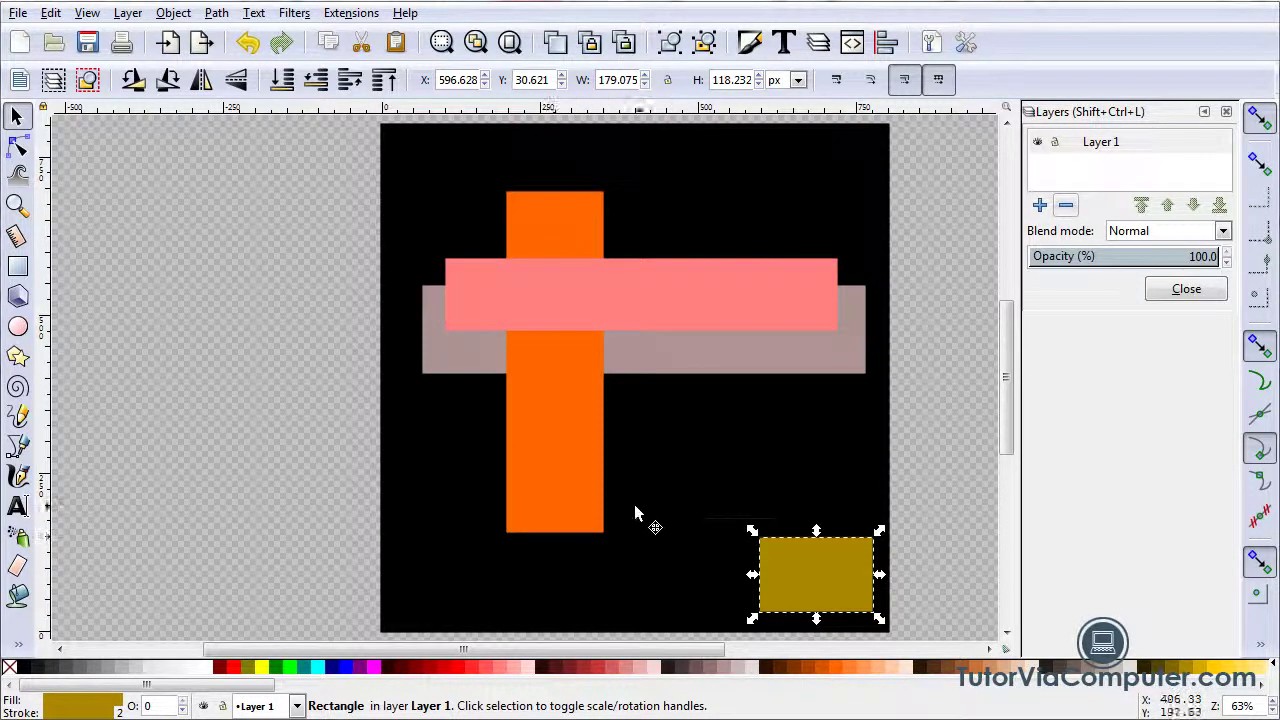
Move the orange rectangle near the page's right edge and stretch the grey-pink rectangle downward to about 312 px high.
click(566, 477)
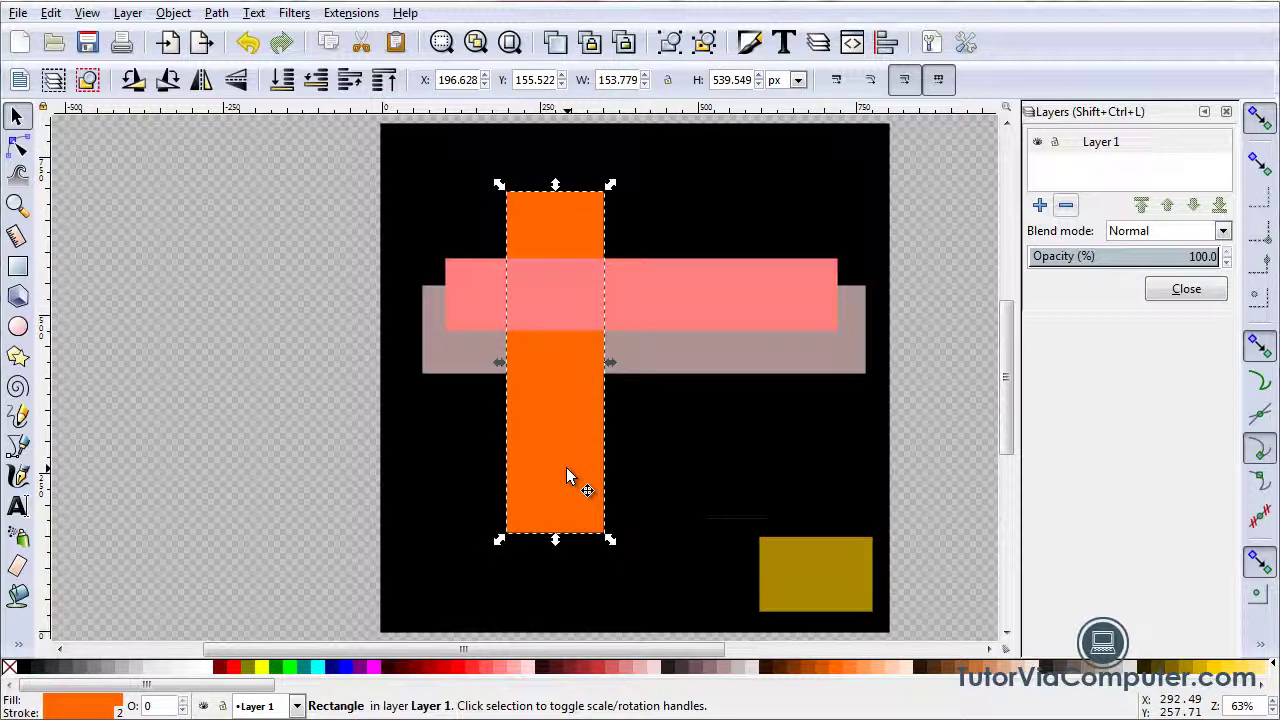
drag(568, 477, 811, 418)
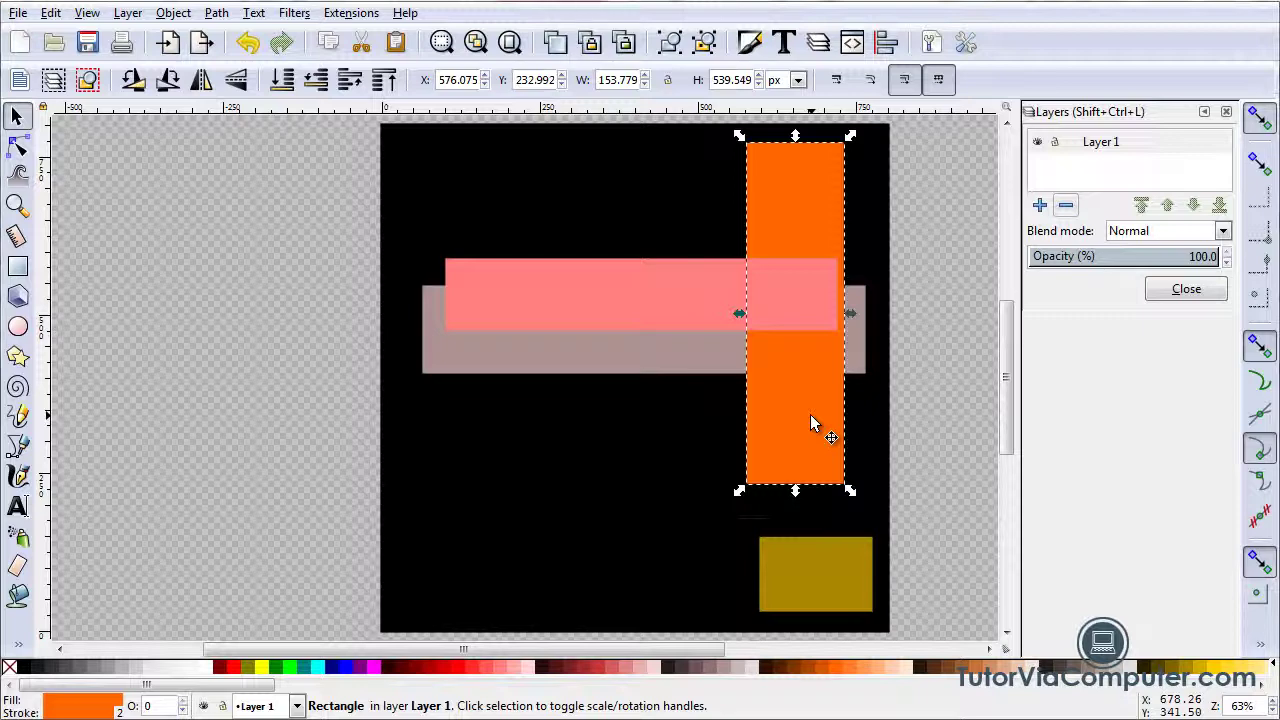
click(611, 369)
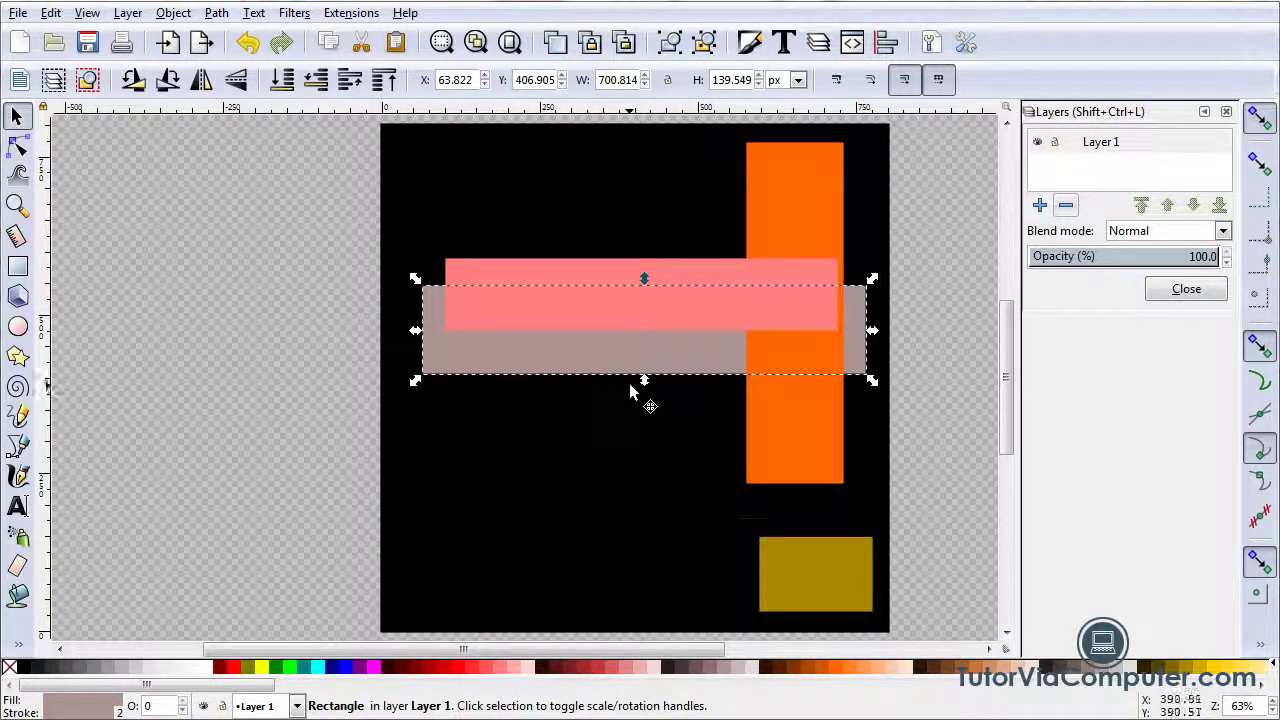
drag(644, 381, 629, 490)
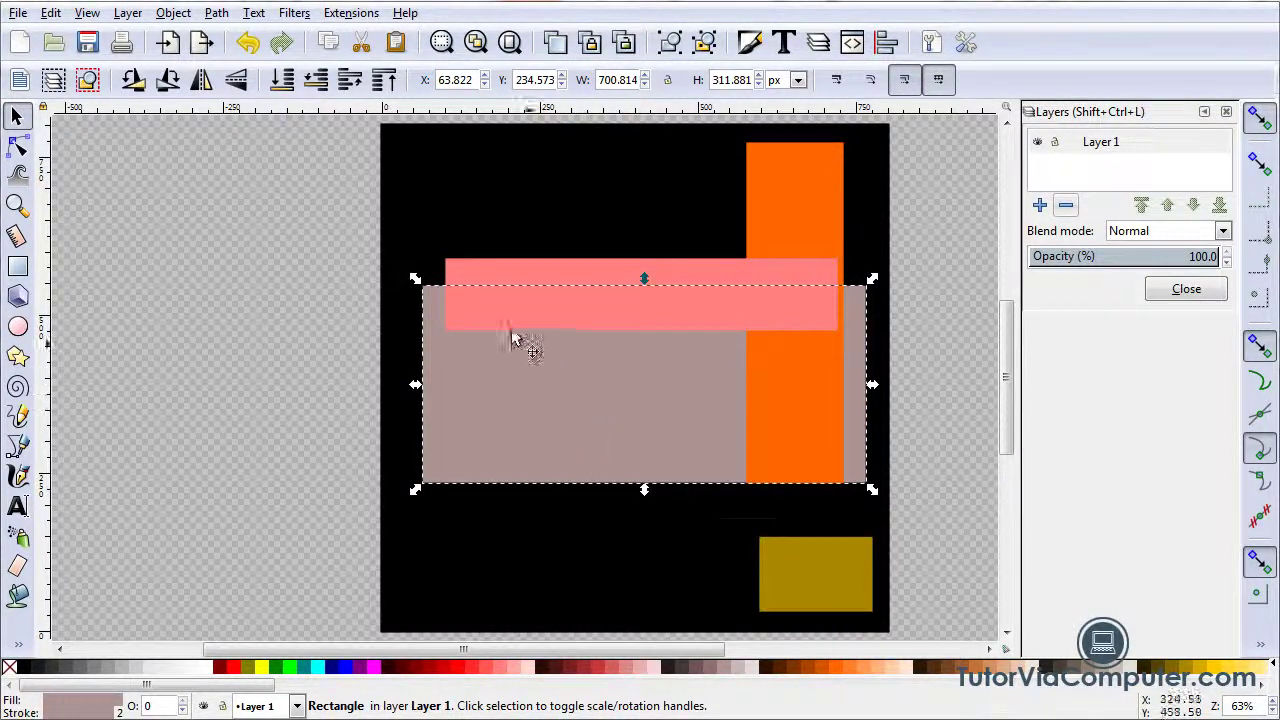
Rotate the pink rectangle 90° counter-clockwise, shorten it to about 508 px and place it over the grey-pink rectangle's left end.
click(542, 311)
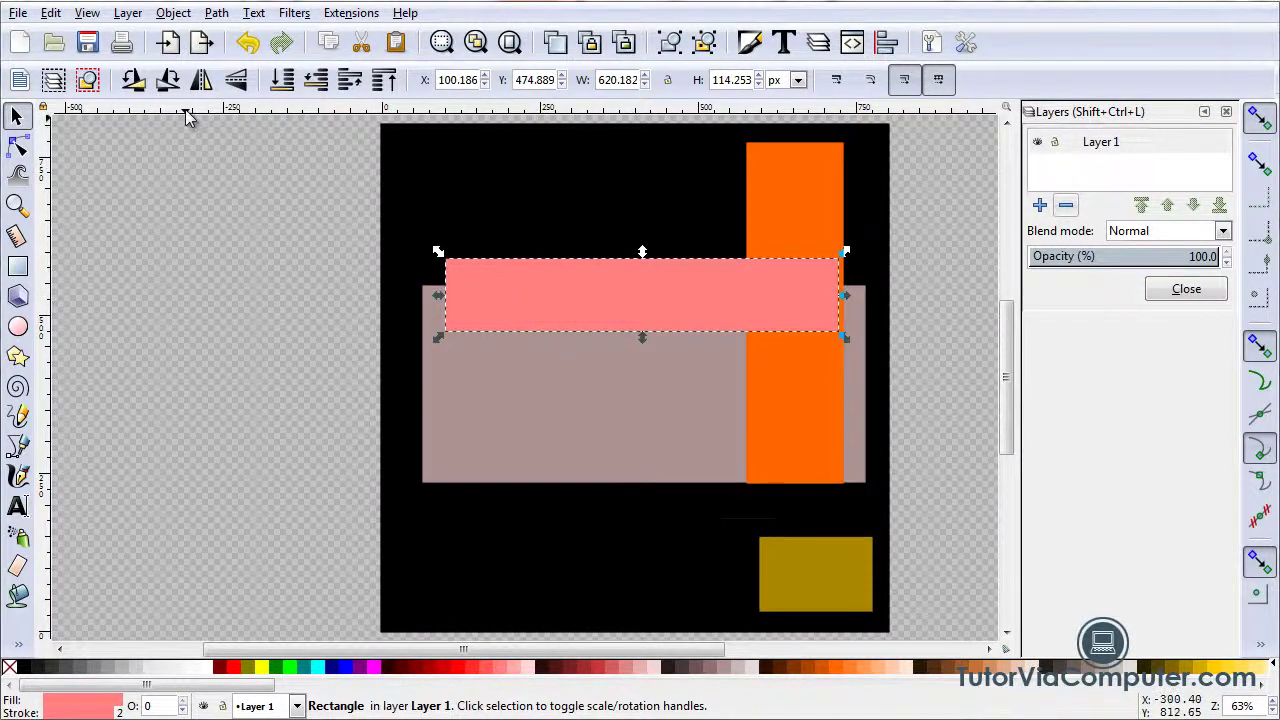
click(134, 80)
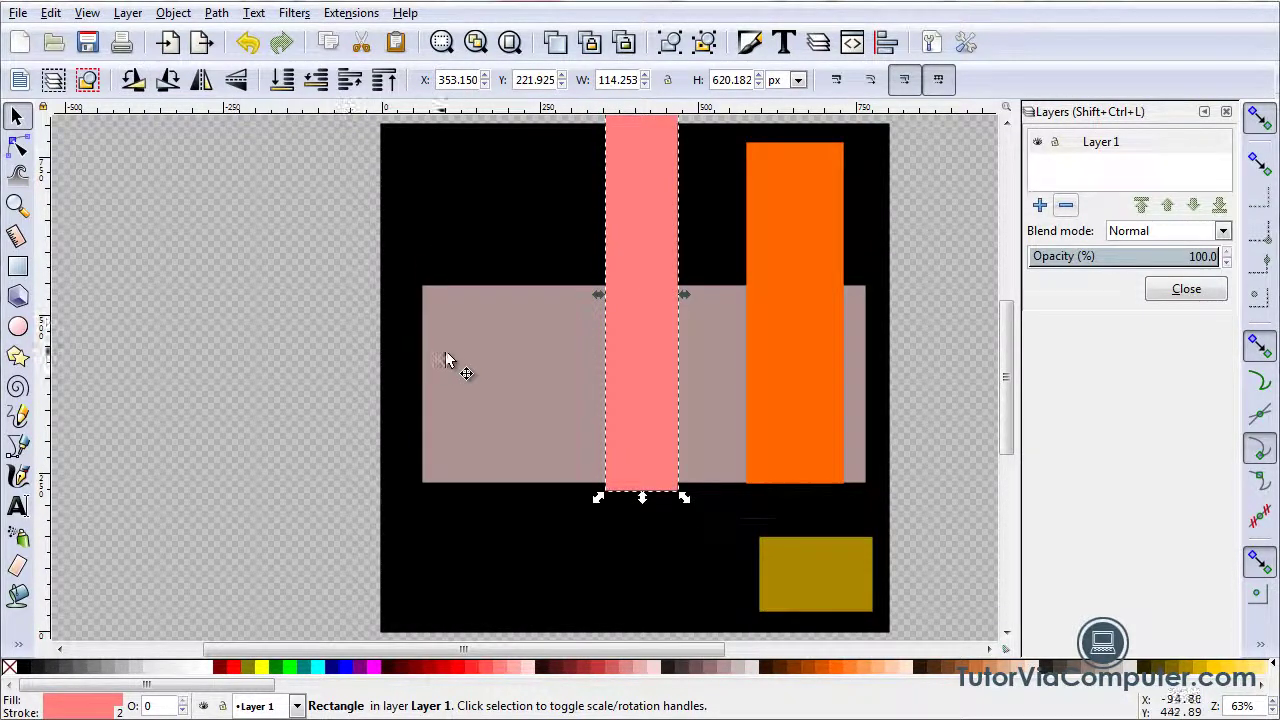
drag(619, 366, 441, 353)
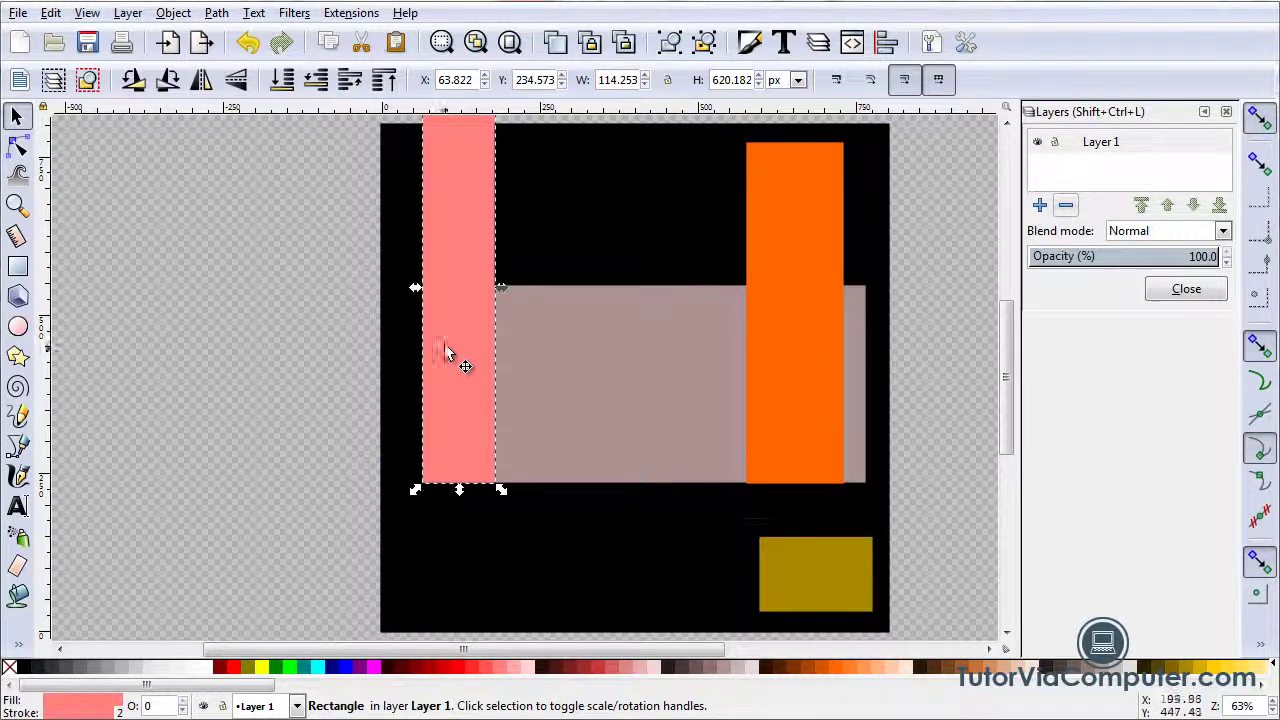
drag(451, 320, 466, 378)
drag(466, 148, 454, 214)
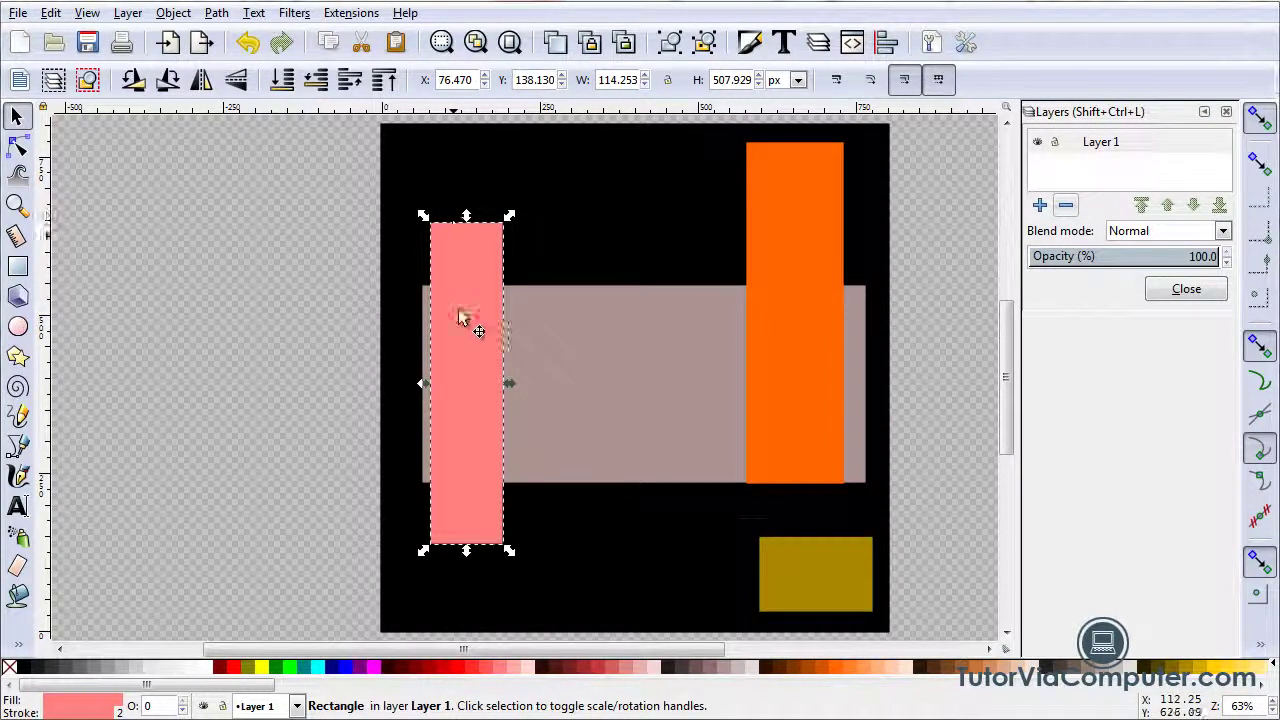
drag(494, 476, 488, 410)
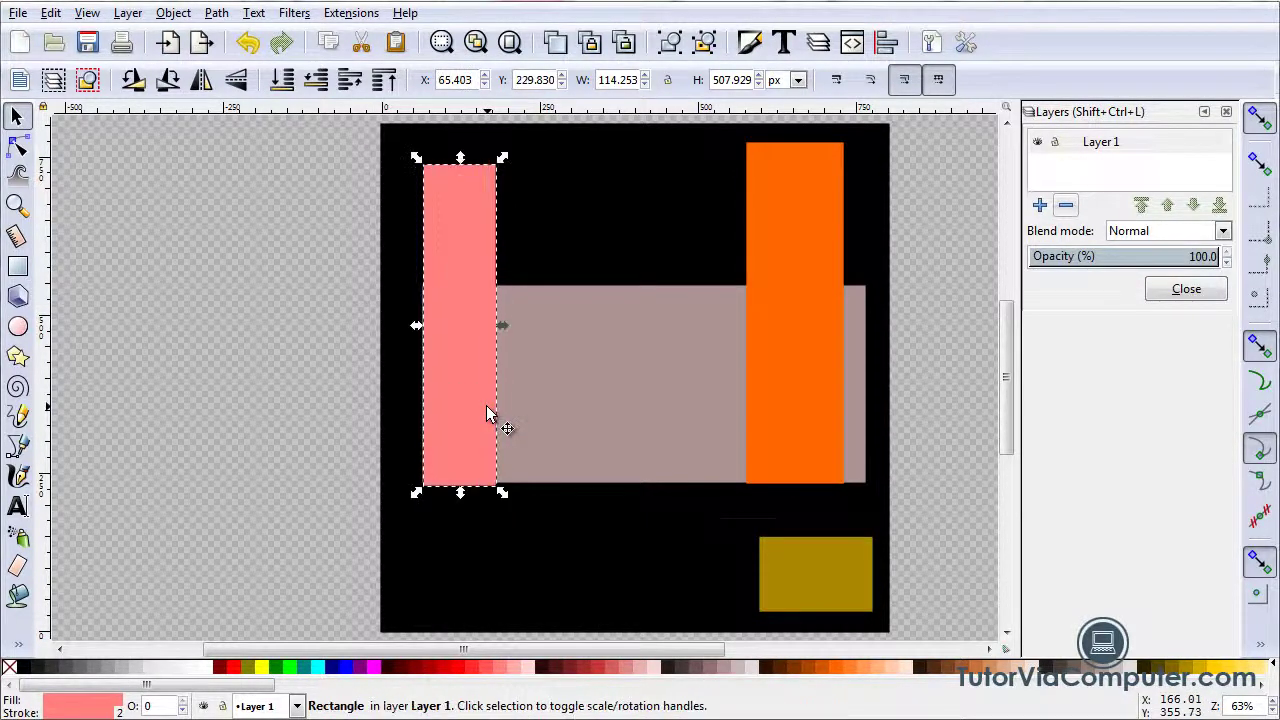
Shorten the orange rectangle from below to end within the grey-pink one, and shift the dark yellow rectangle slightly left beneath it.
click(826, 442)
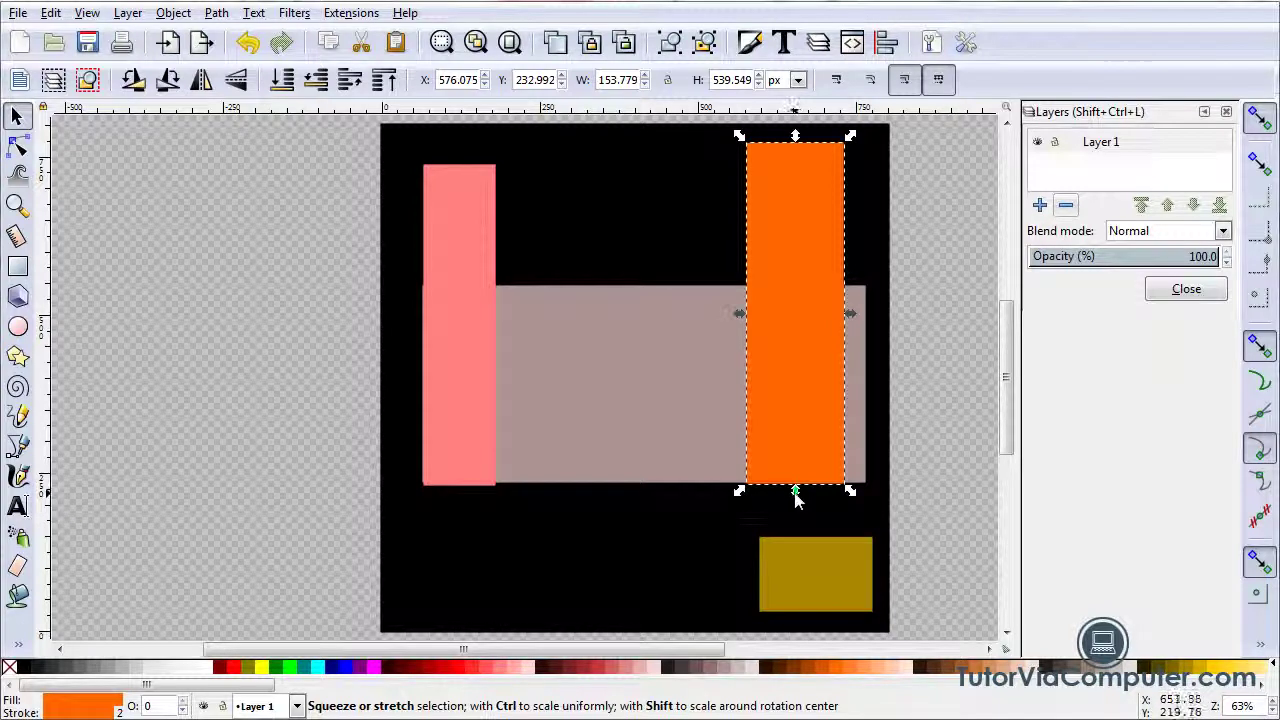
drag(796, 493, 798, 362)
mouse_move(812, 580)
mouse_down()
mouse_move(794, 590)
mouse_move(796, 558)
mouse_move(772, 594)
mouse_move(791, 579)
mouse_up()
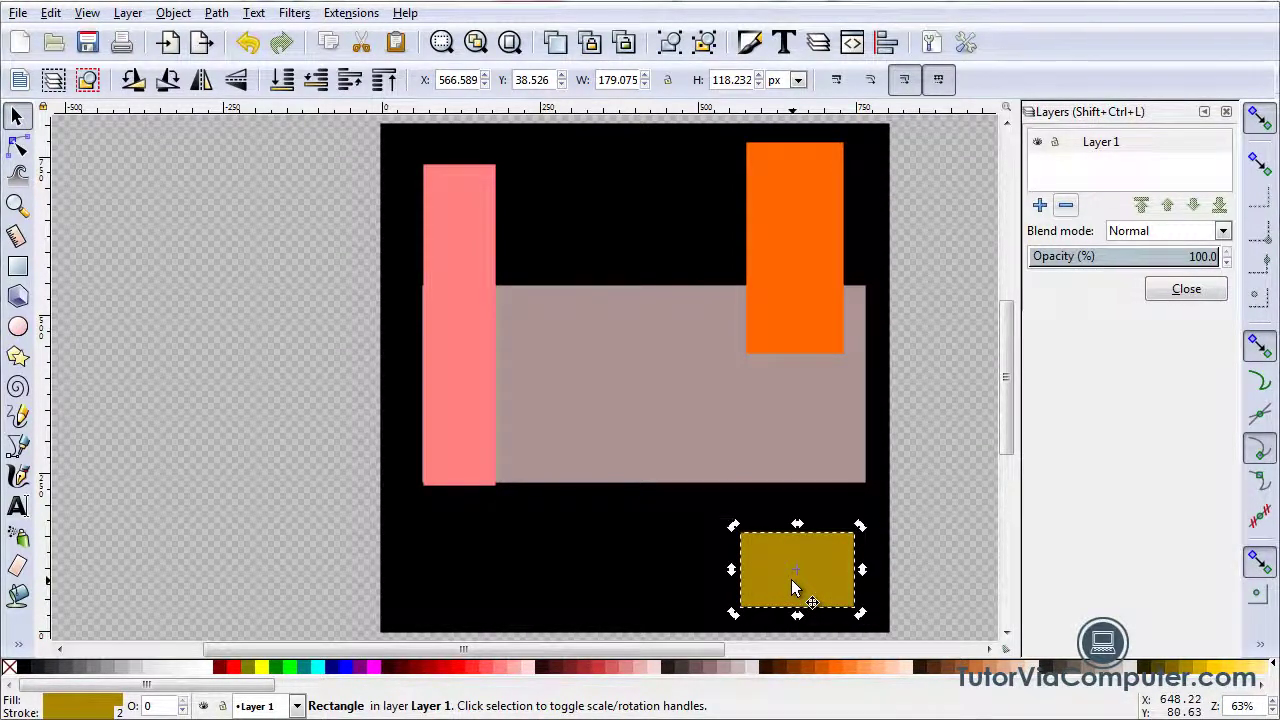
click(53, 431)
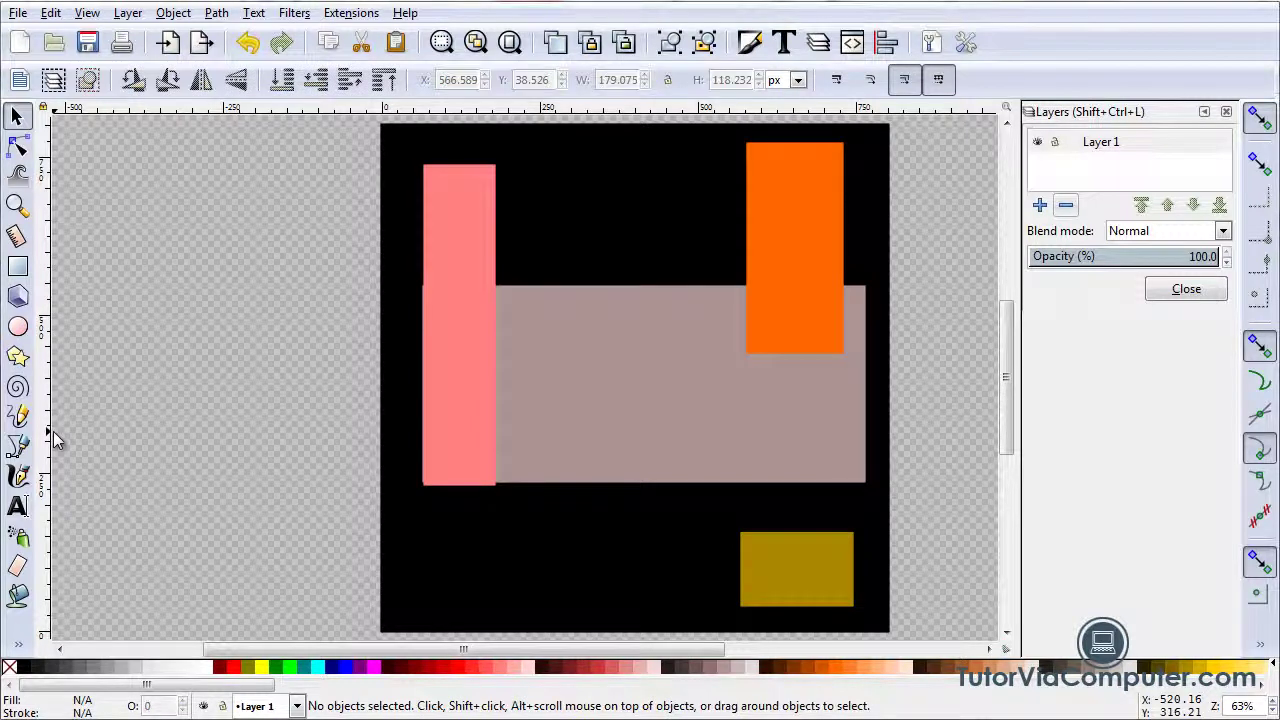
Nudge the grey-pink rectangle down in fine increments to Y 229.830 px, level with the pink rectangle's lower edge.
click(634, 476)
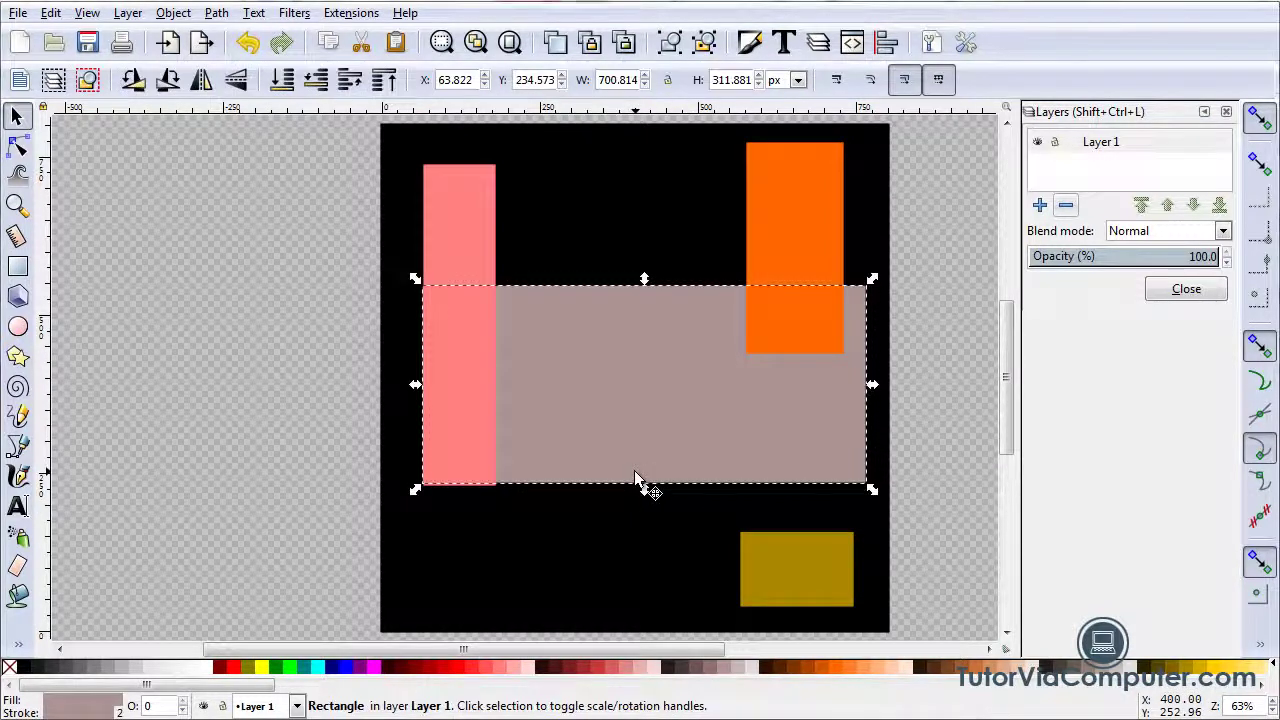
key(alt)
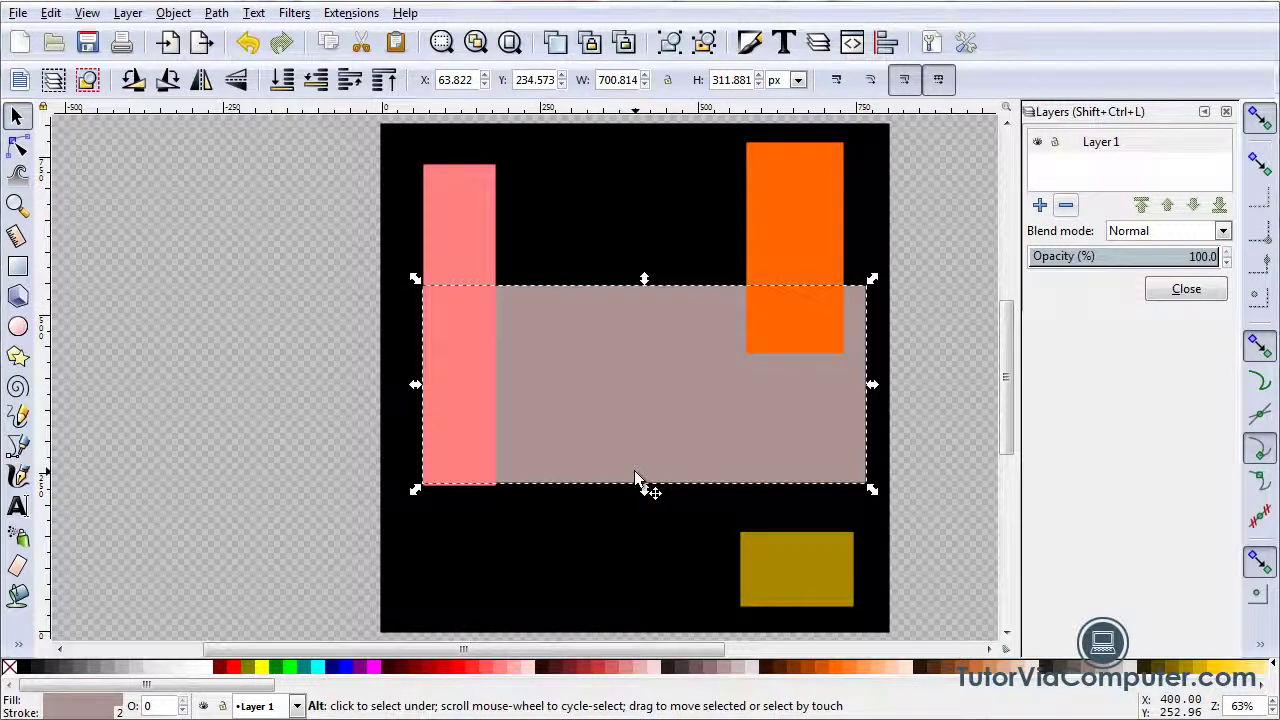
key(alt+Down)
key(alt+Down)
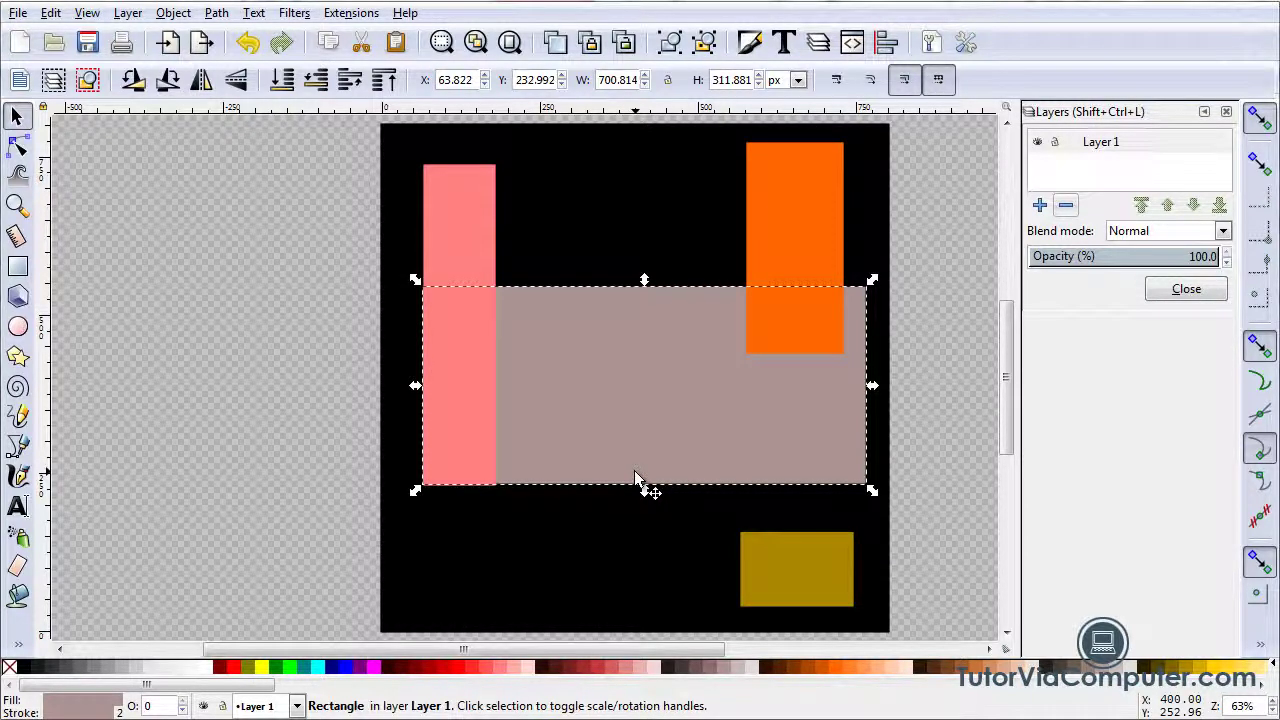
key(alt+Down)
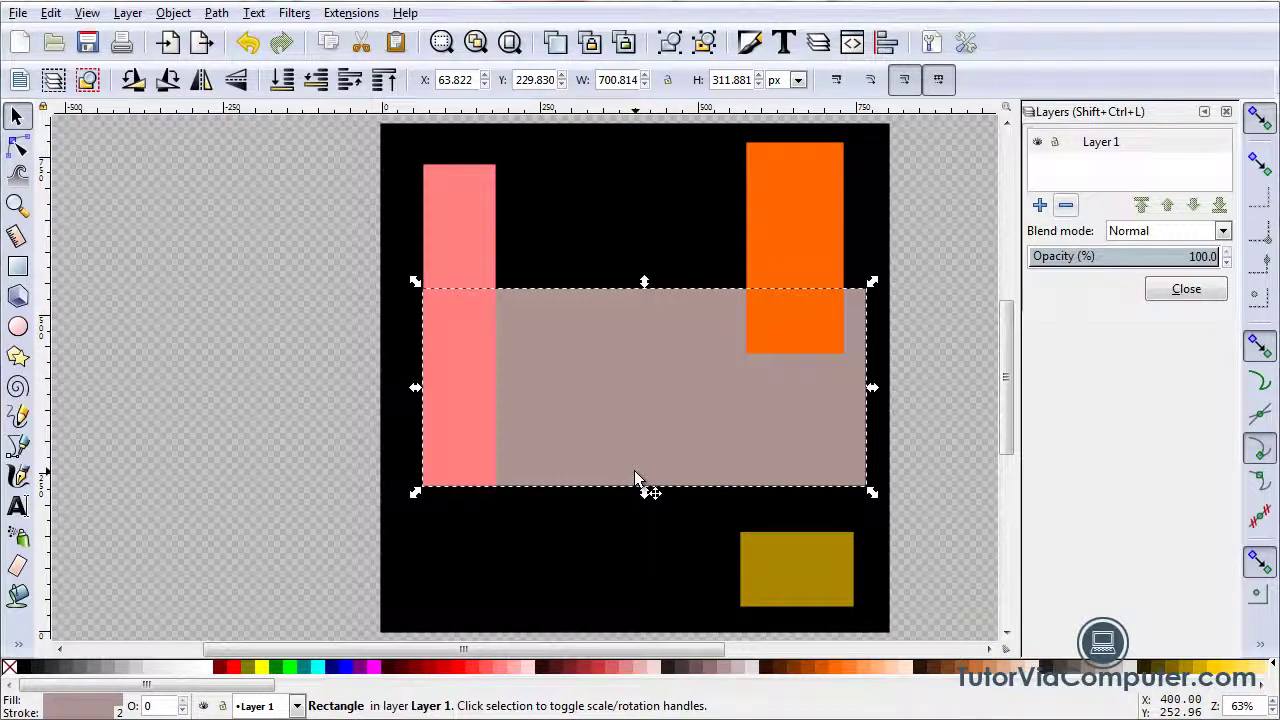
click(190, 460)
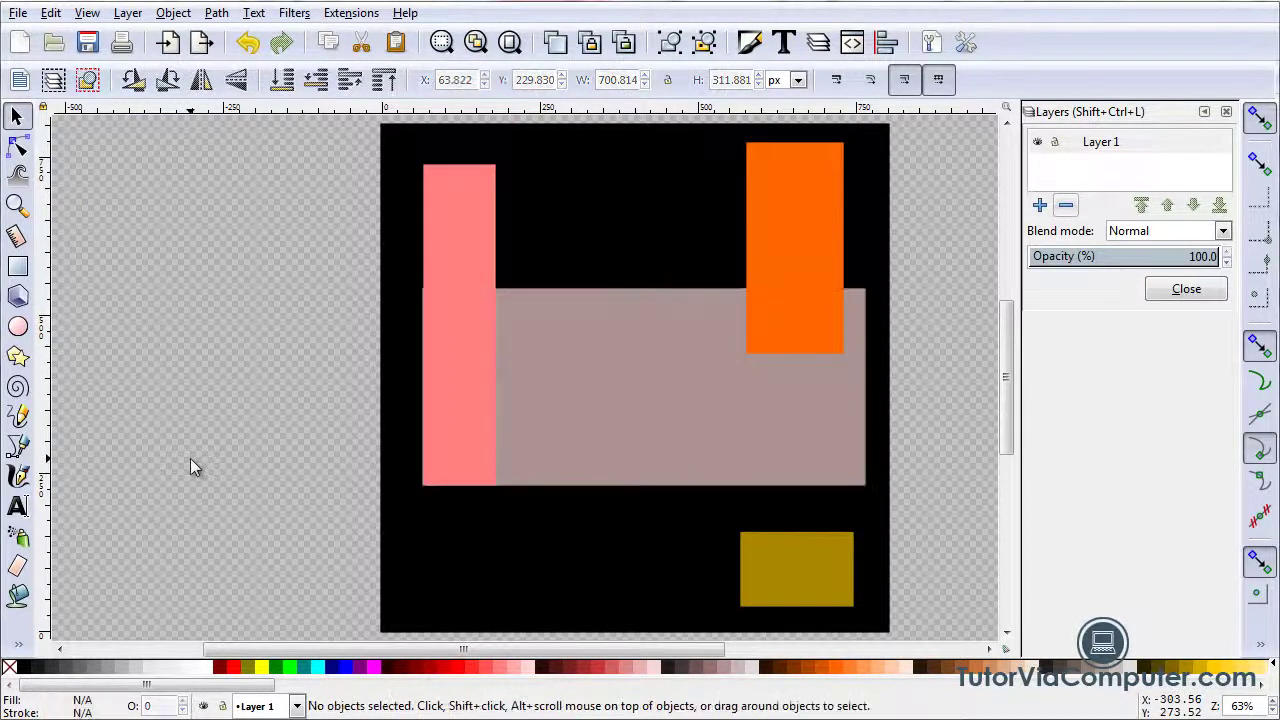
Nudge the grey-pink rectangle right in fine increments to X 65.403 px, flush with the pink rectangle's left edge.
click(559, 471)
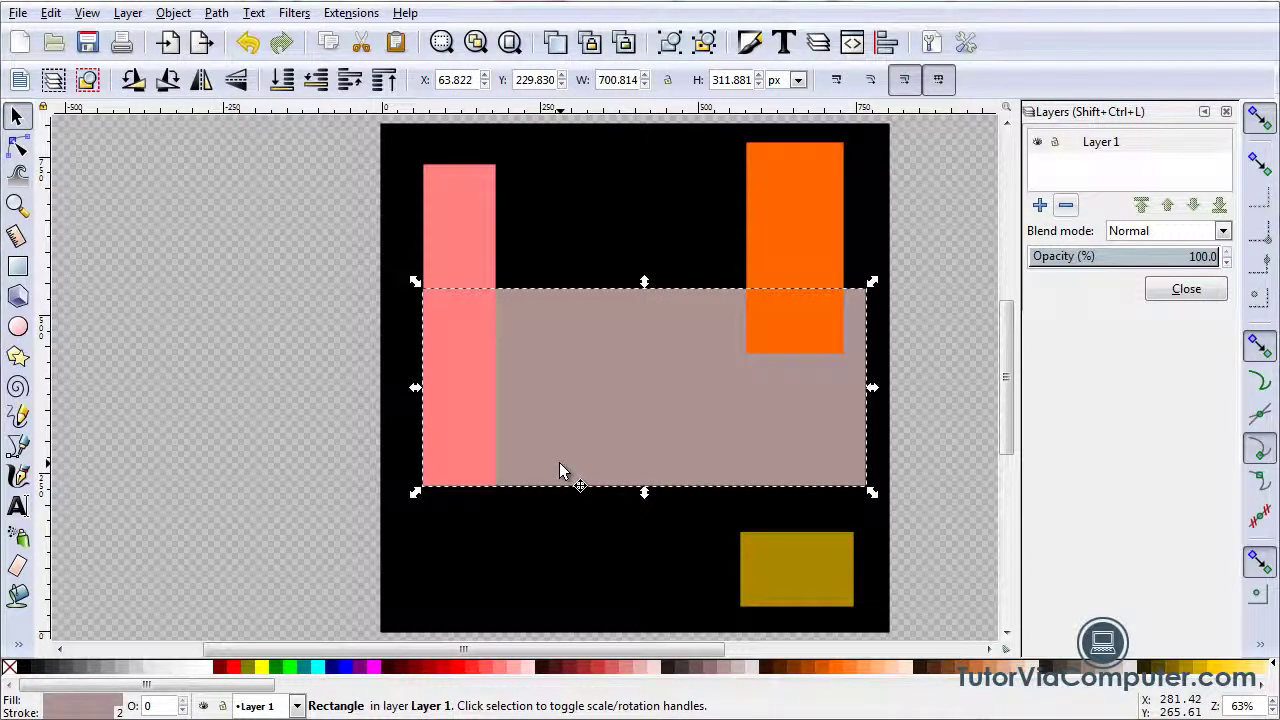
key(alt)
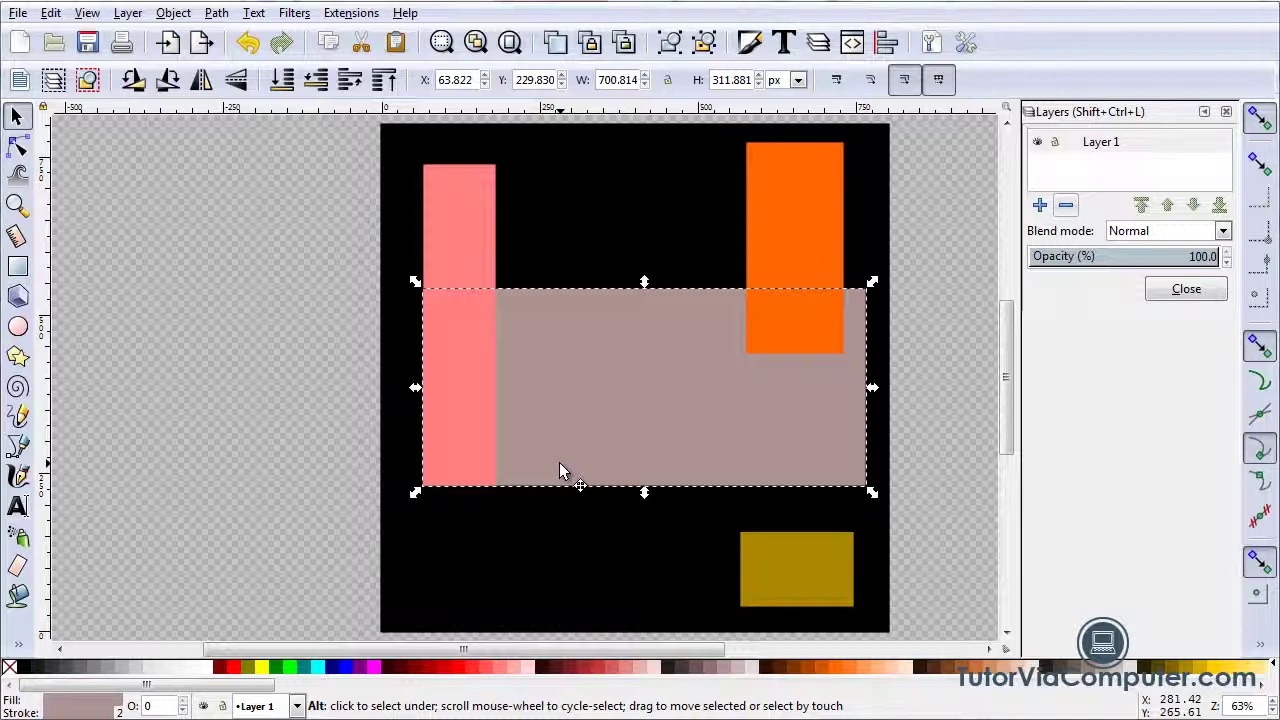
key(alt+Right)
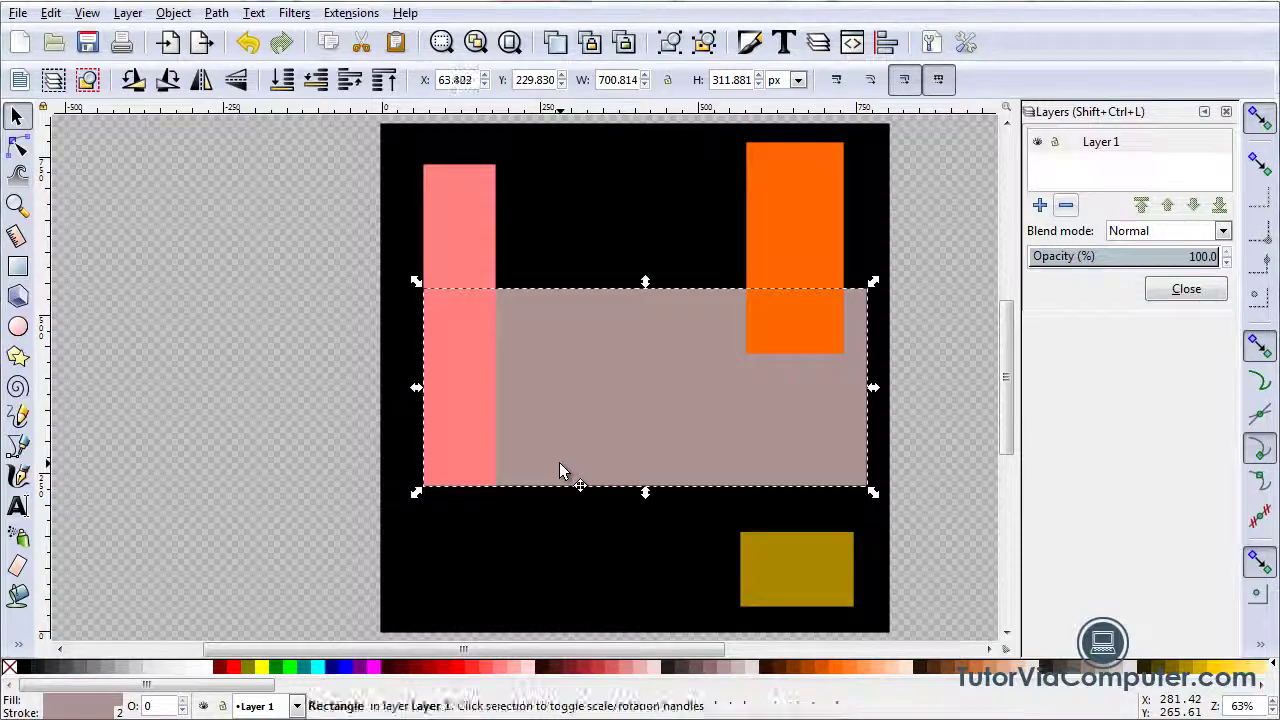
click(271, 388)
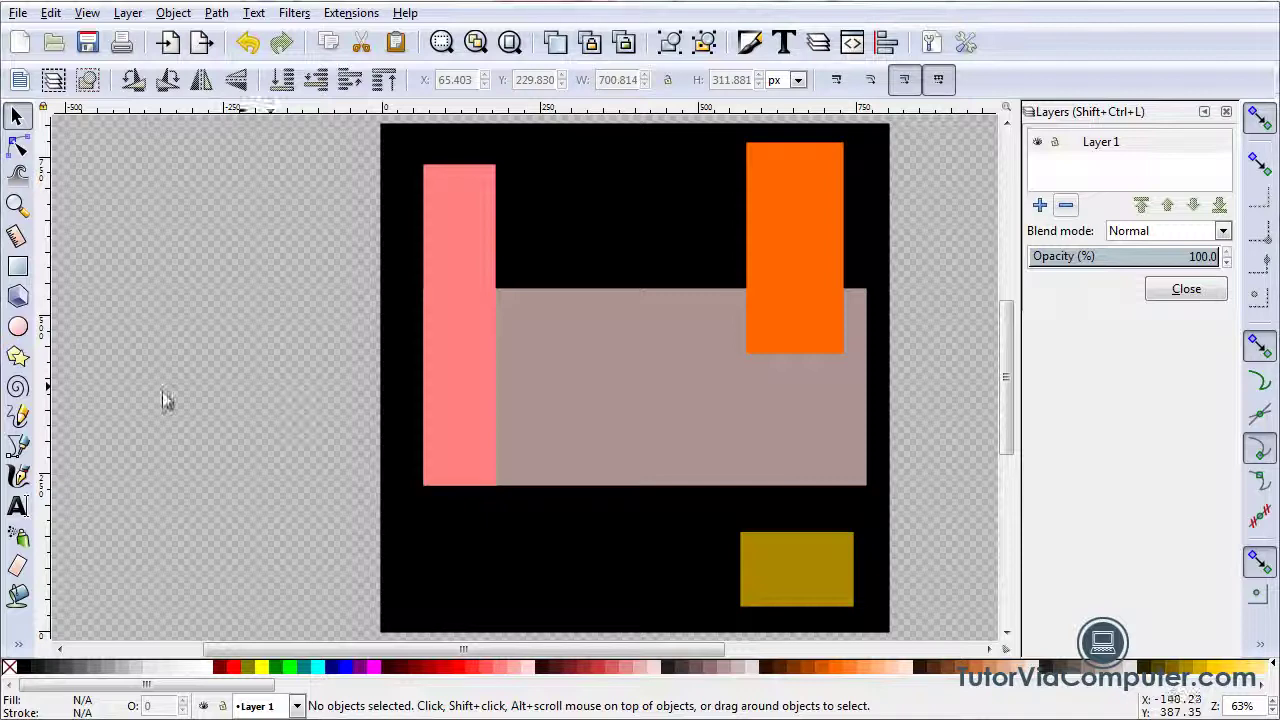
Draw a circle about 54 px across on the empty canvas left of the page and give it fill and stroke #A05A2C.
click(18, 328)
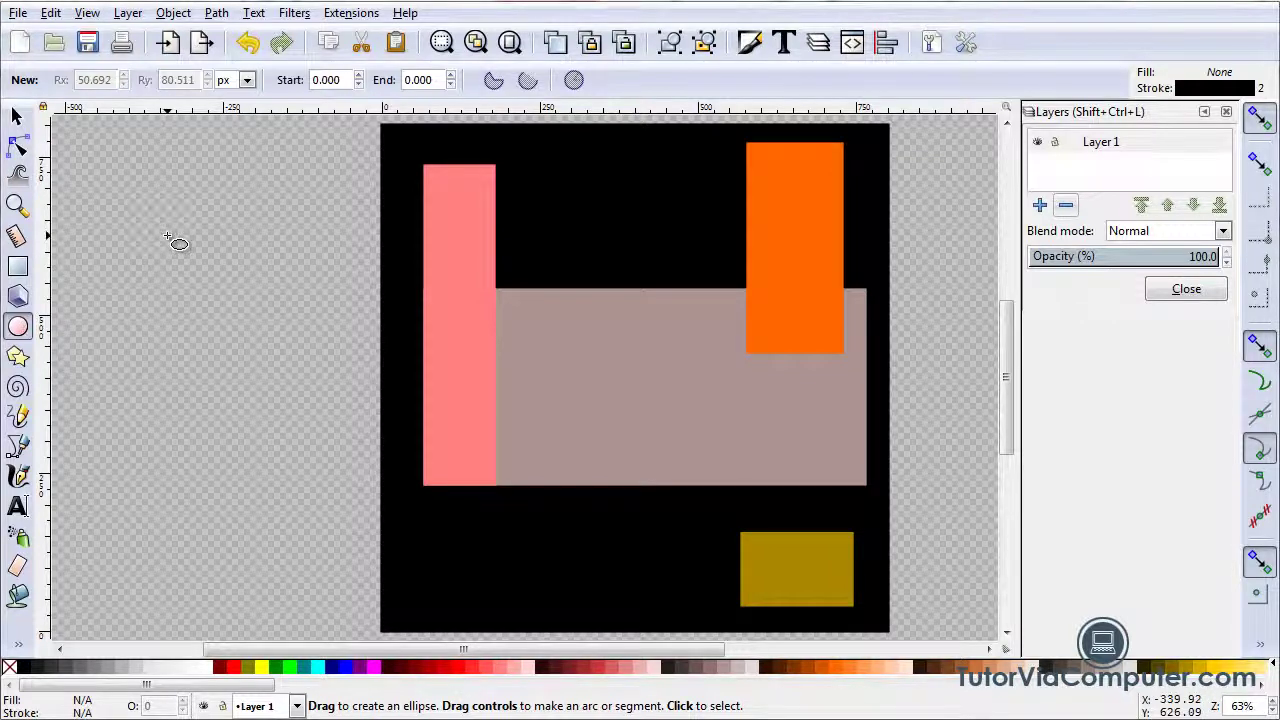
key(ctrl)
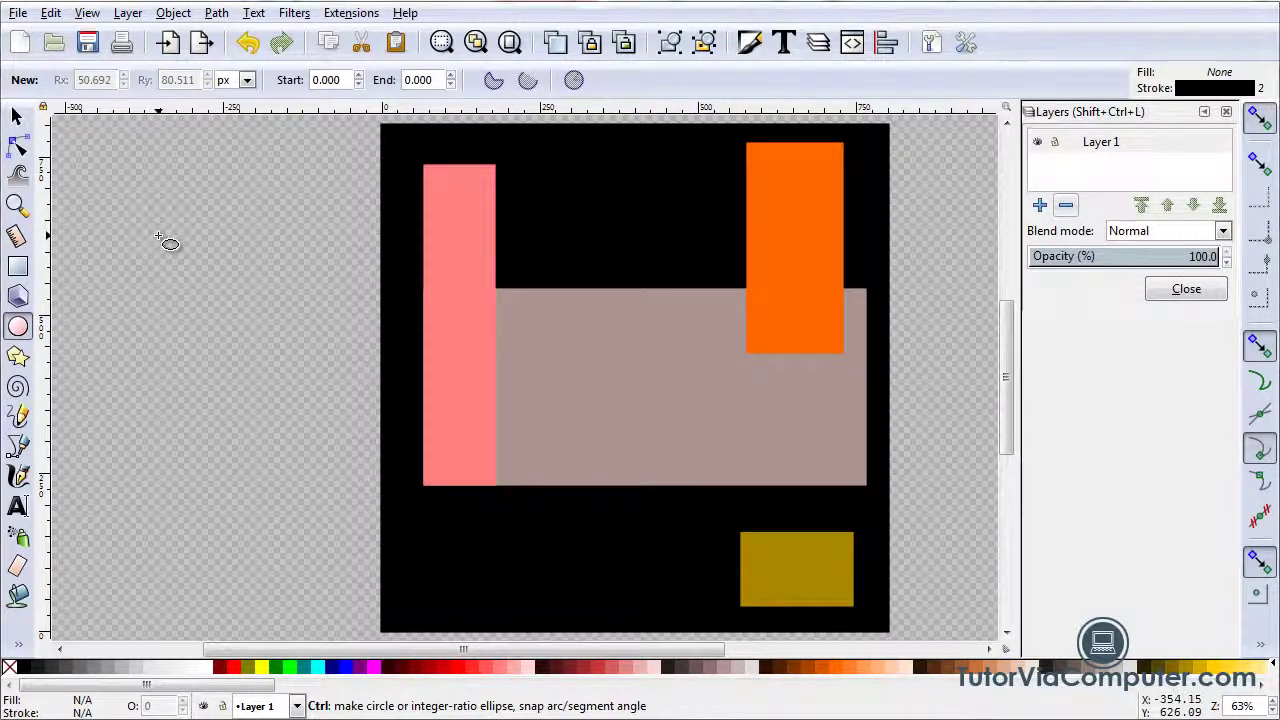
drag(158, 237, 185, 265)
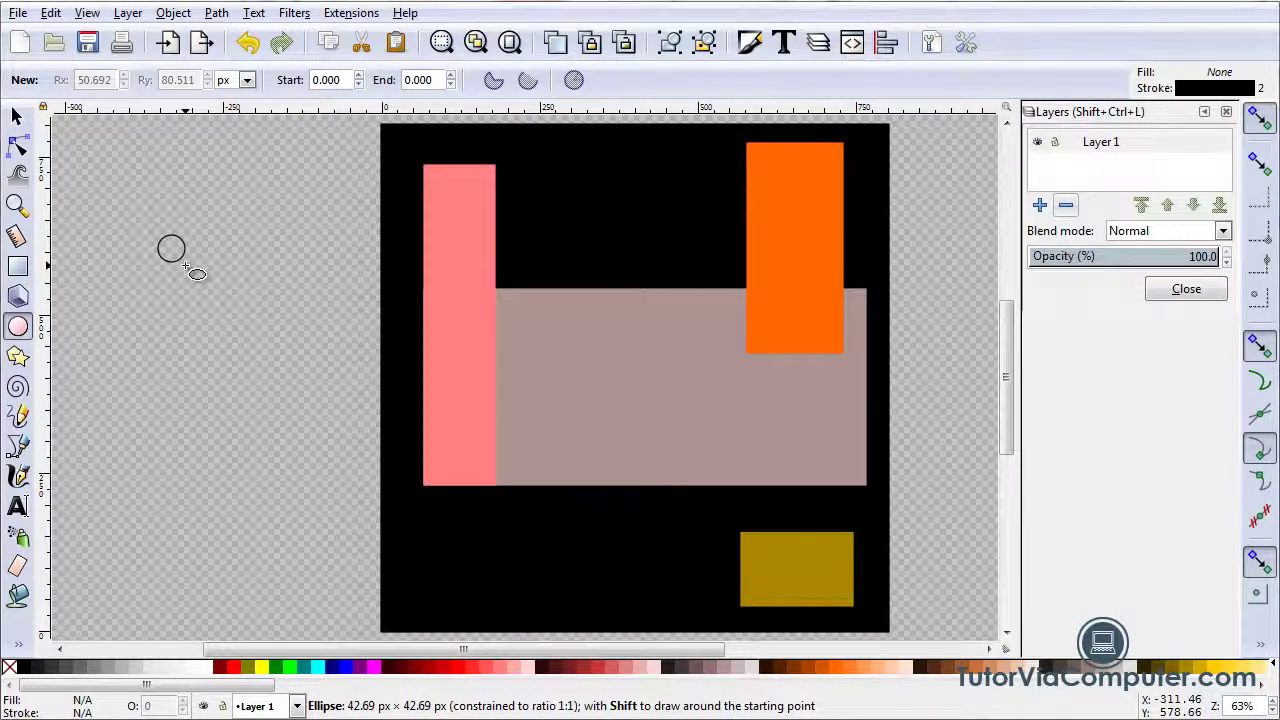
drag(185, 267, 195, 276)
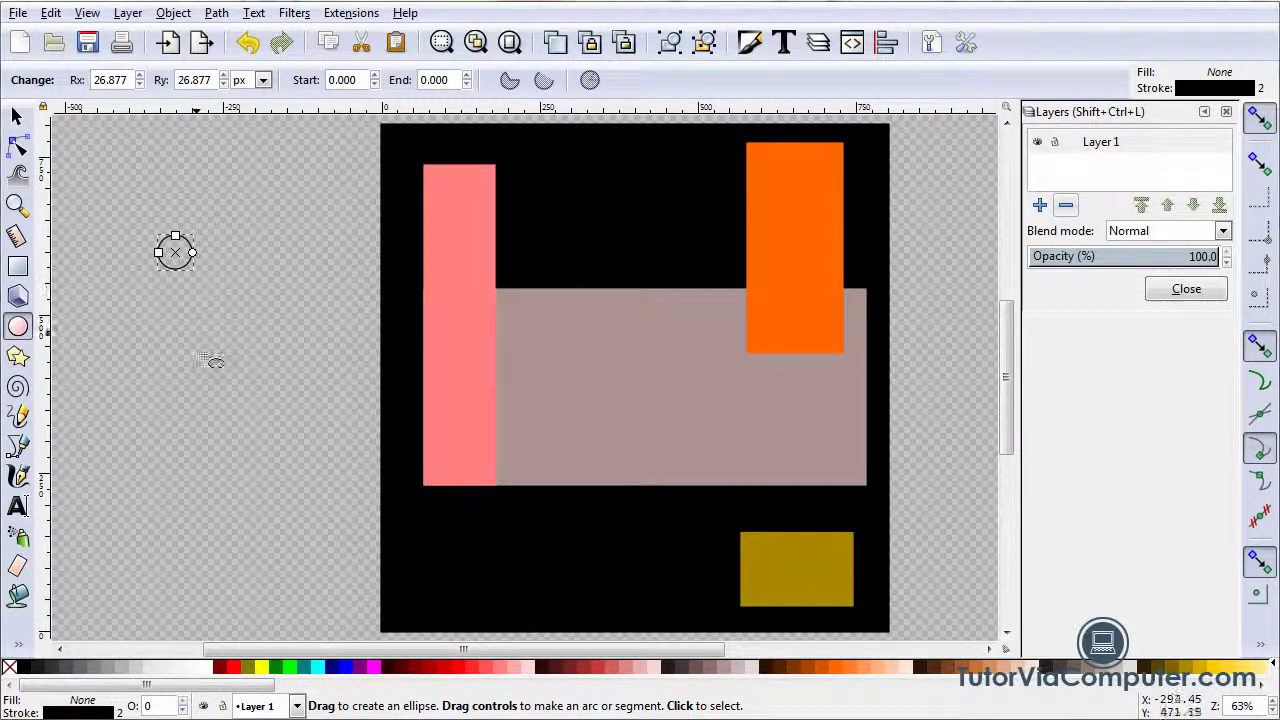
click(966, 679)
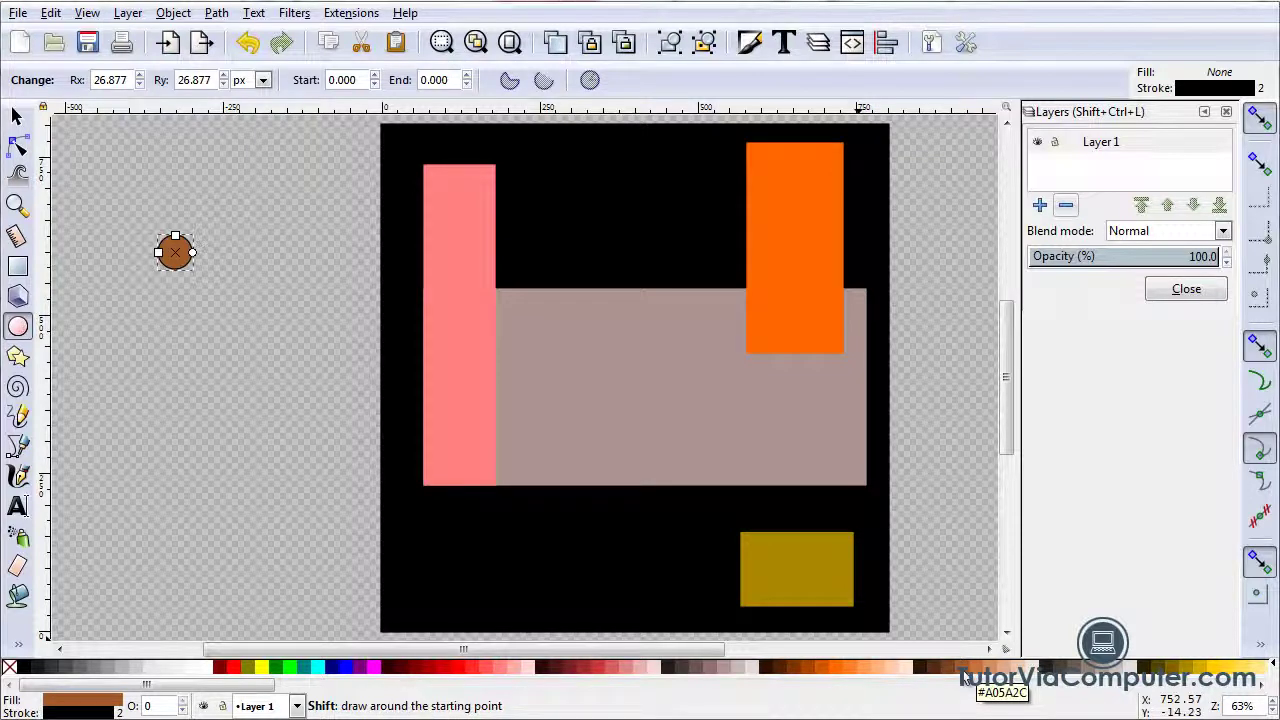
click(965, 678)
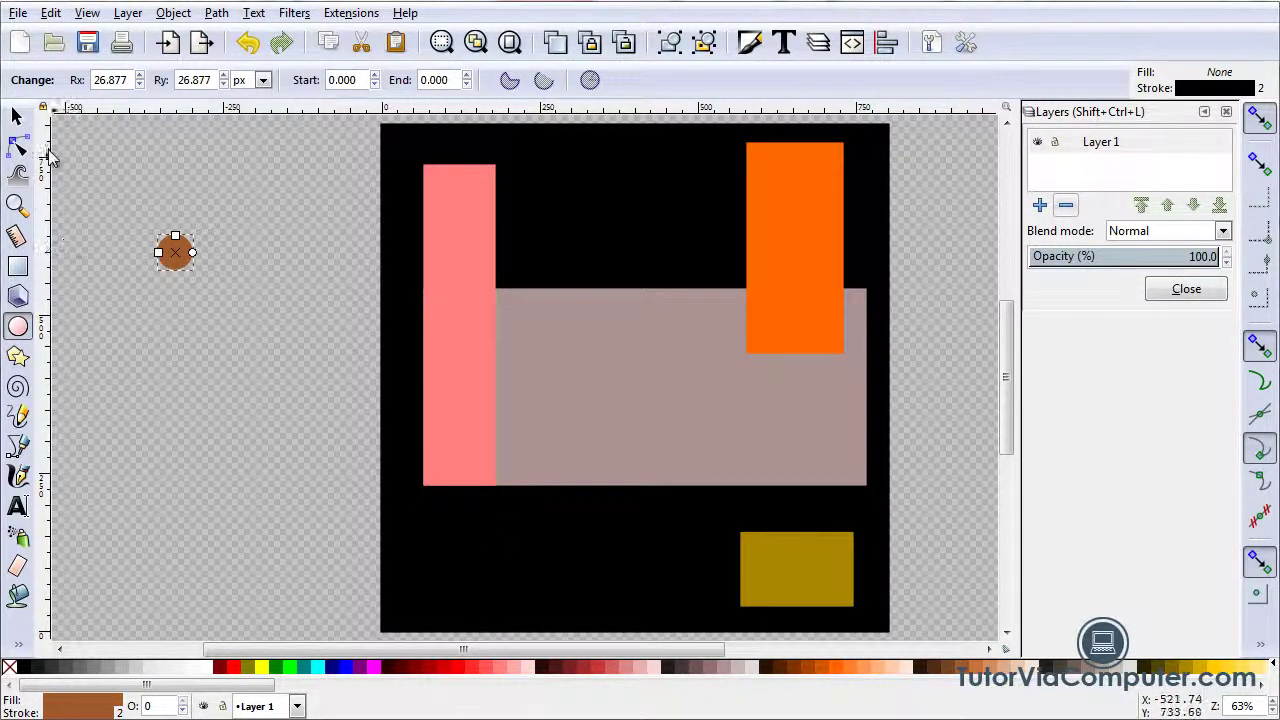
click(17, 116)
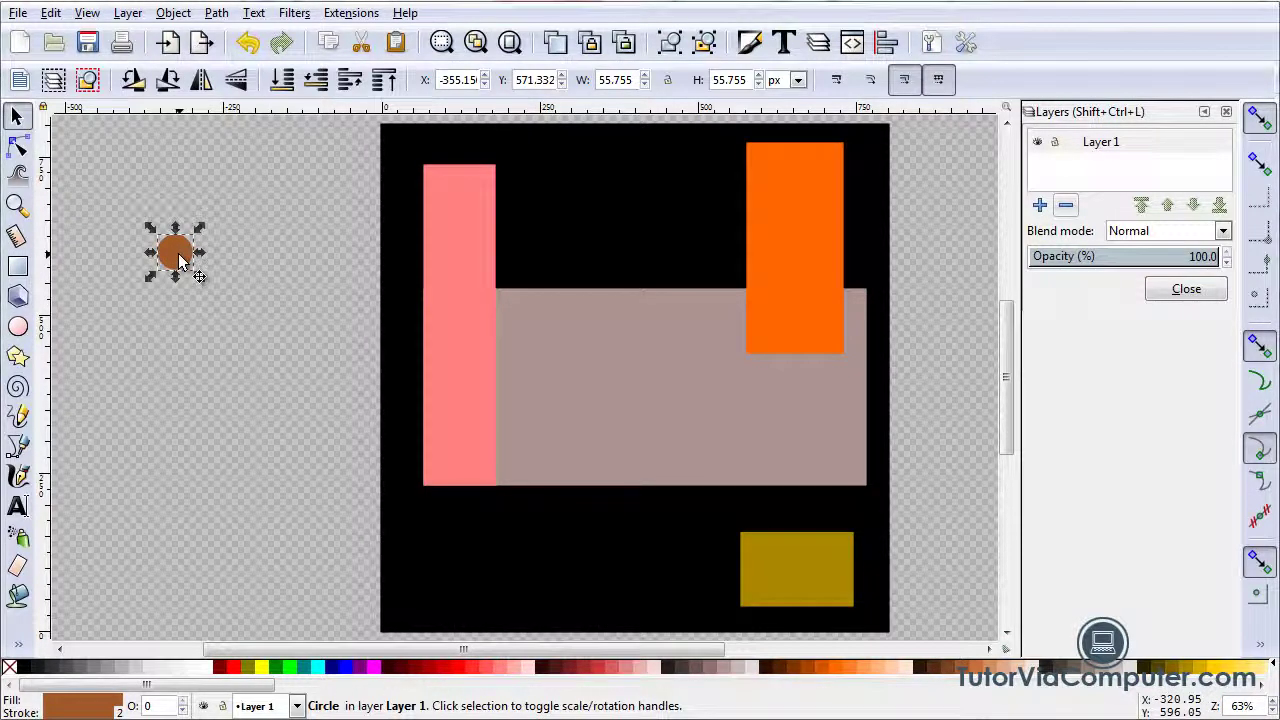
Move the brown circle onto the black area between the pink and orange rectangles, at about X 291 px, Y 642 px.
drag(190, 266, 592, 208)
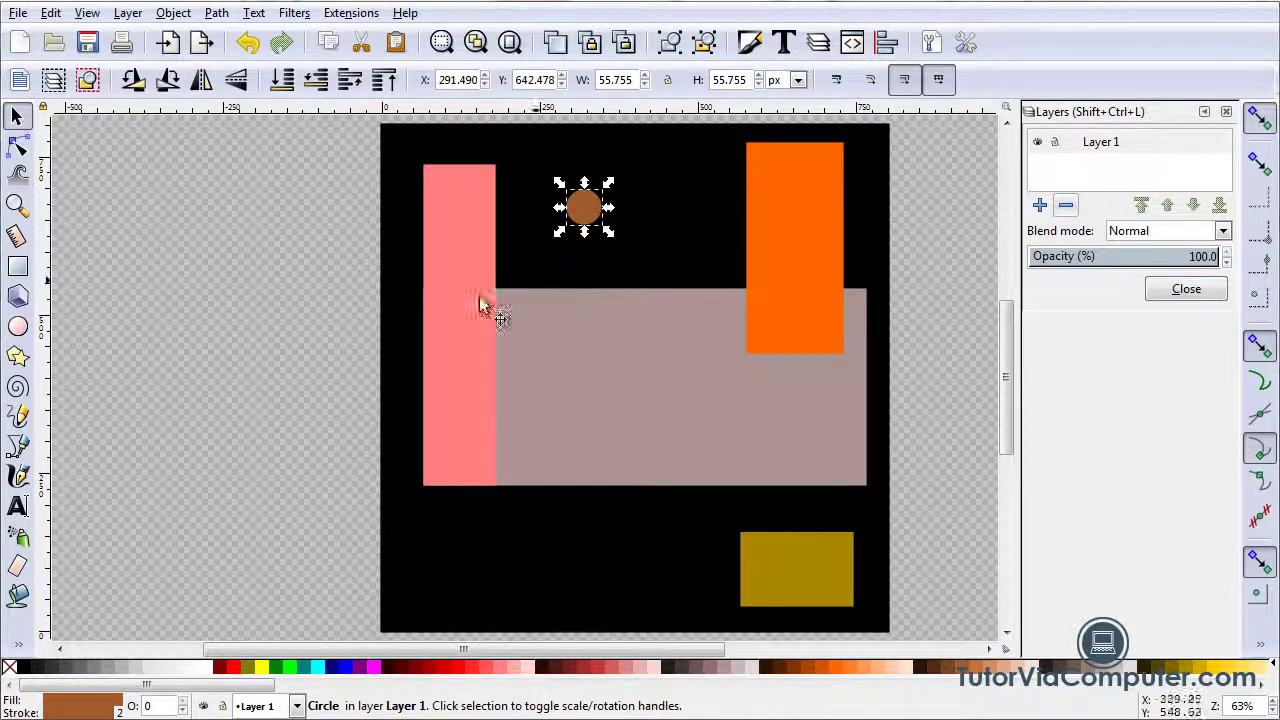
click(221, 288)
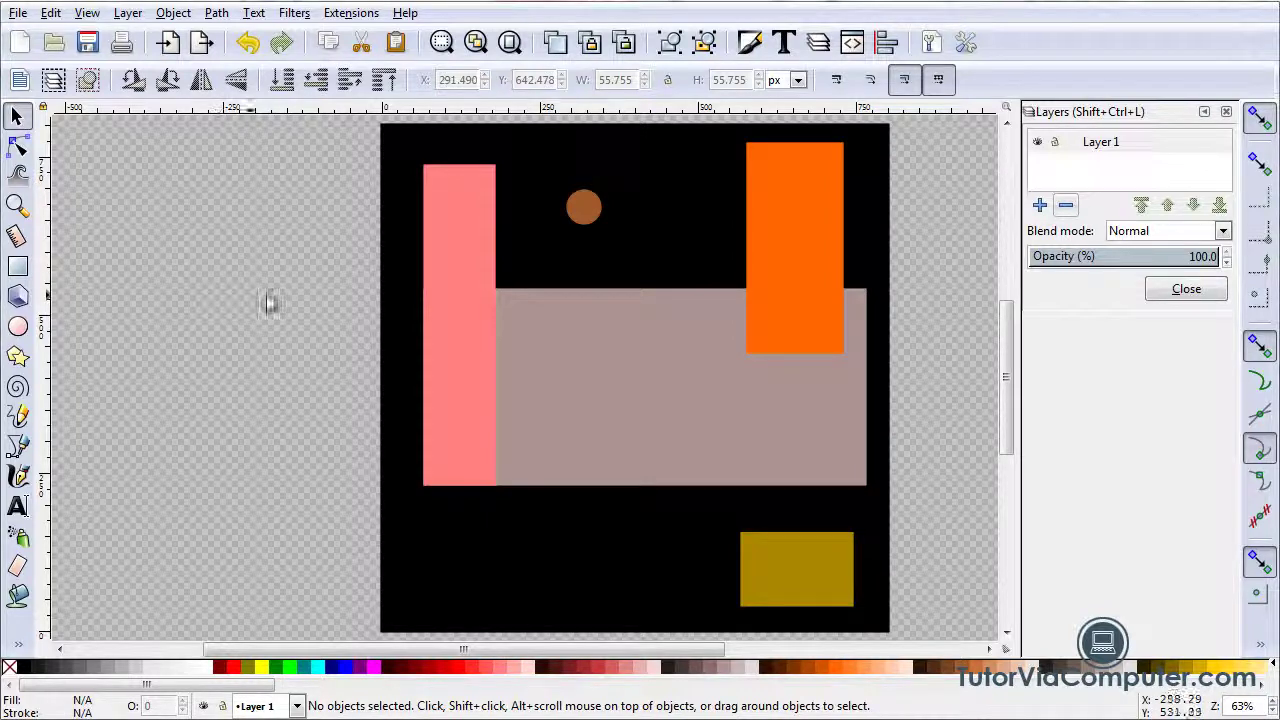
Duplicate the brown circle twice, placing the copies straight below it on the grey-pink rectangle at about Y 437 px and Y 301 px.
click(589, 213)
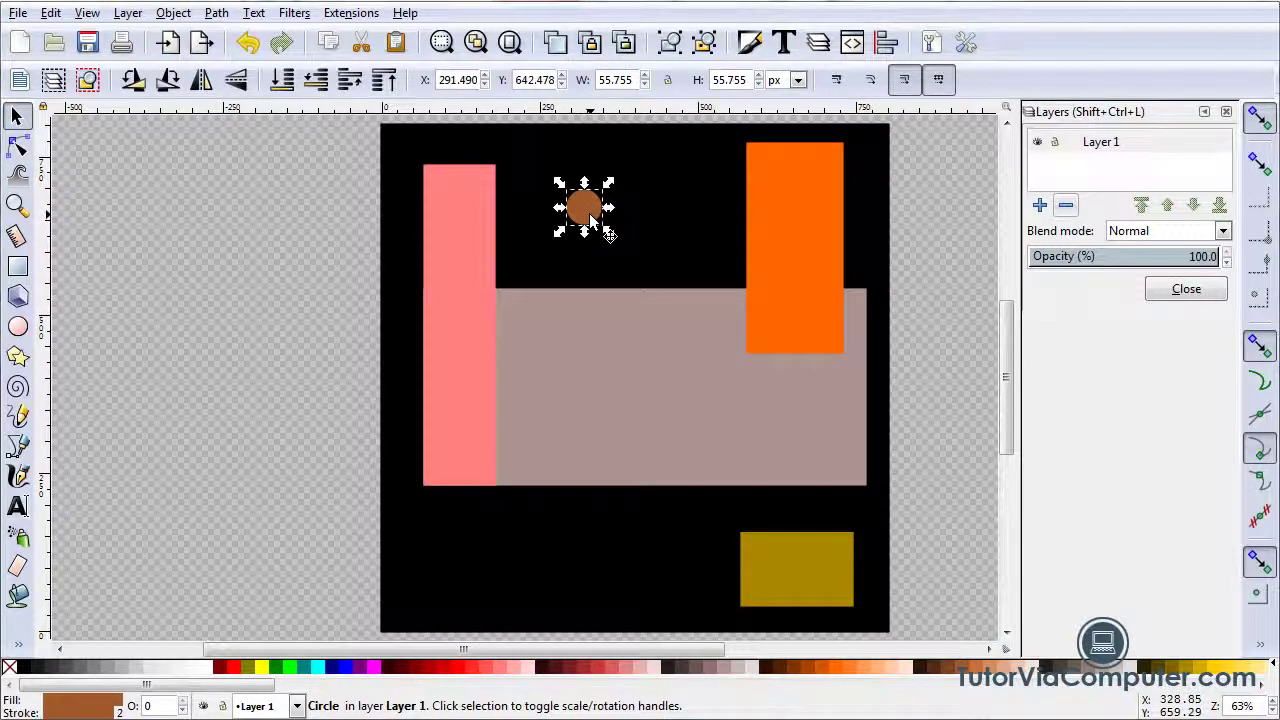
click(553, 43)
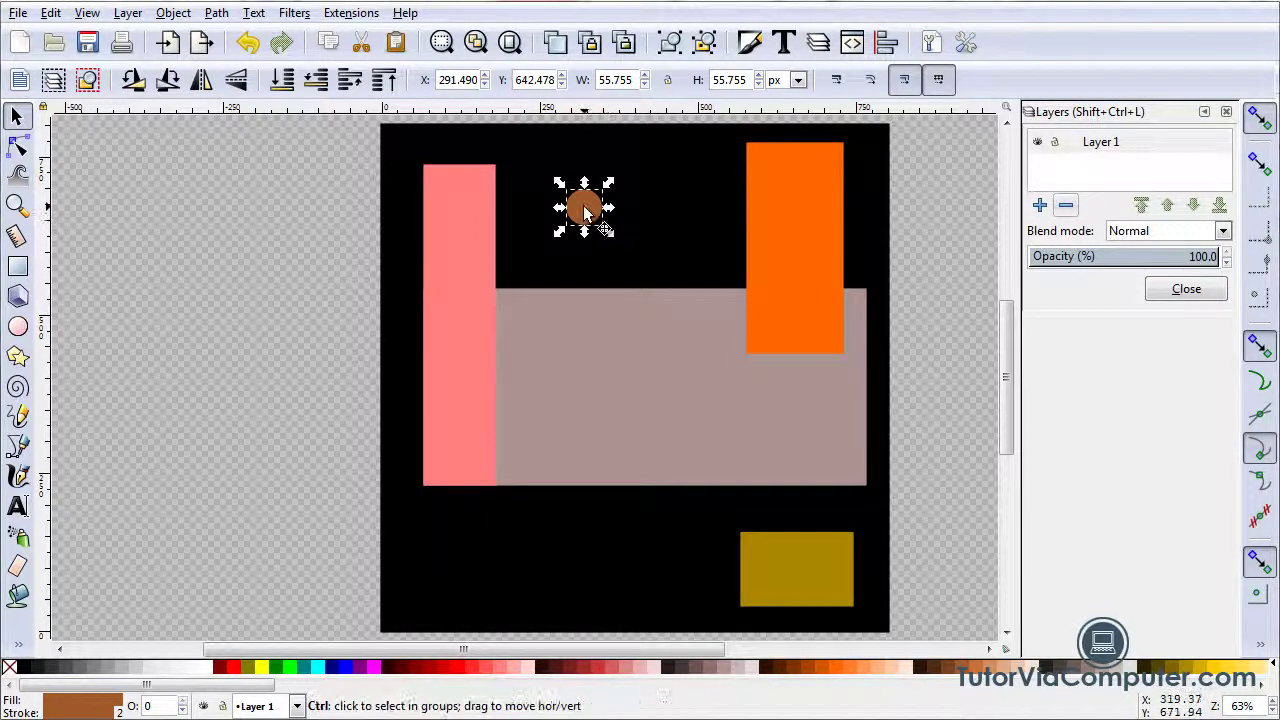
drag(586, 206, 586, 331)
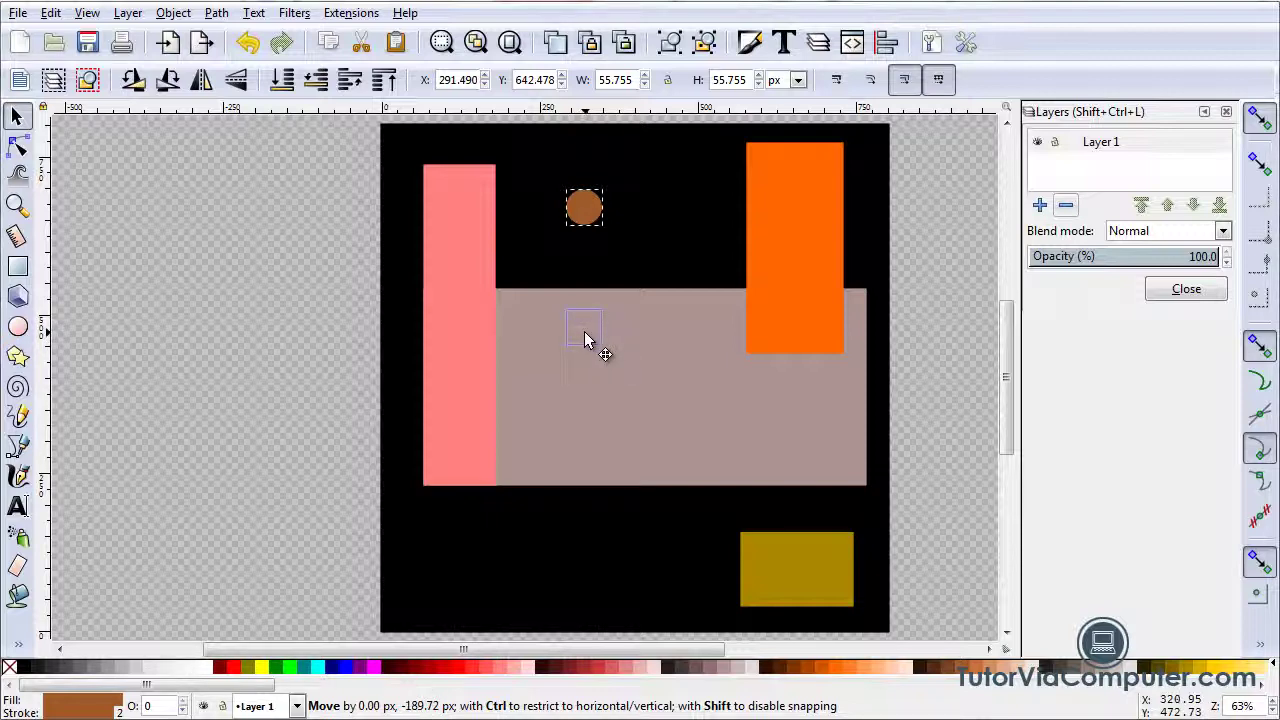
mouse_move(585, 333)
mouse_down()
mouse_move(619, 331)
mouse_move(532, 307)
mouse_move(585, 312)
mouse_move(589, 344)
mouse_up()
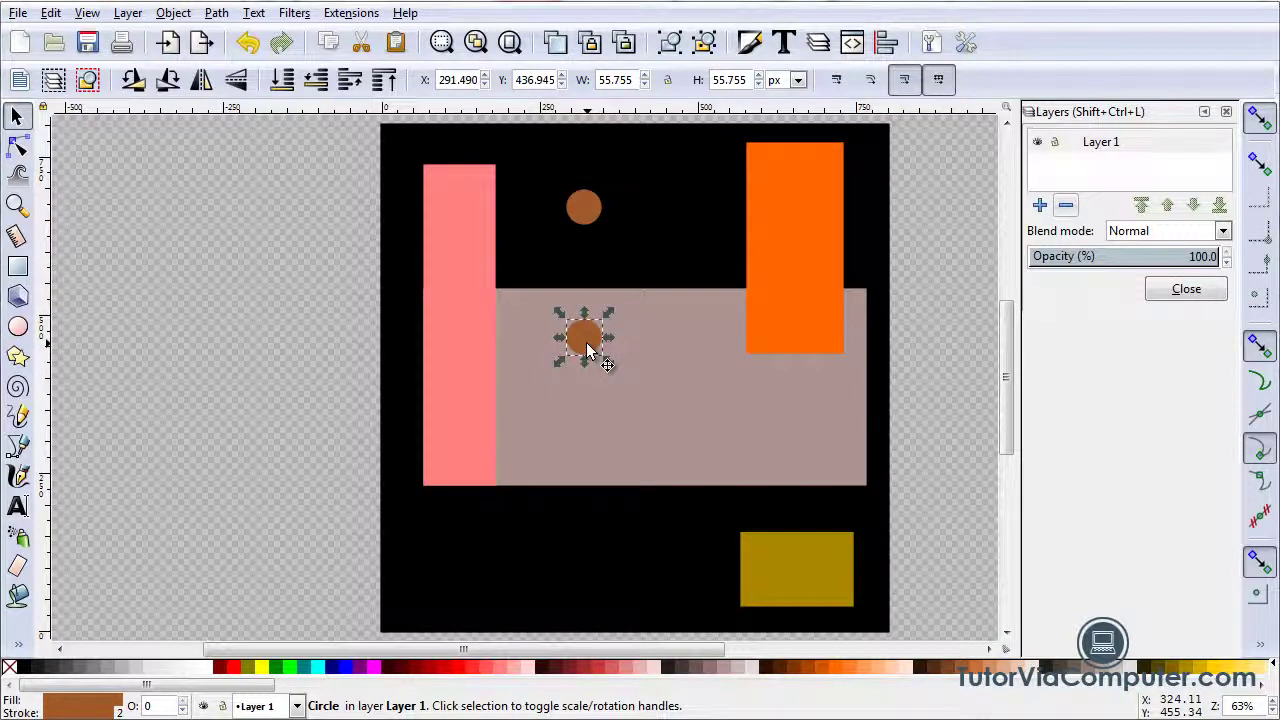
click(556, 44)
drag(586, 345, 604, 438)
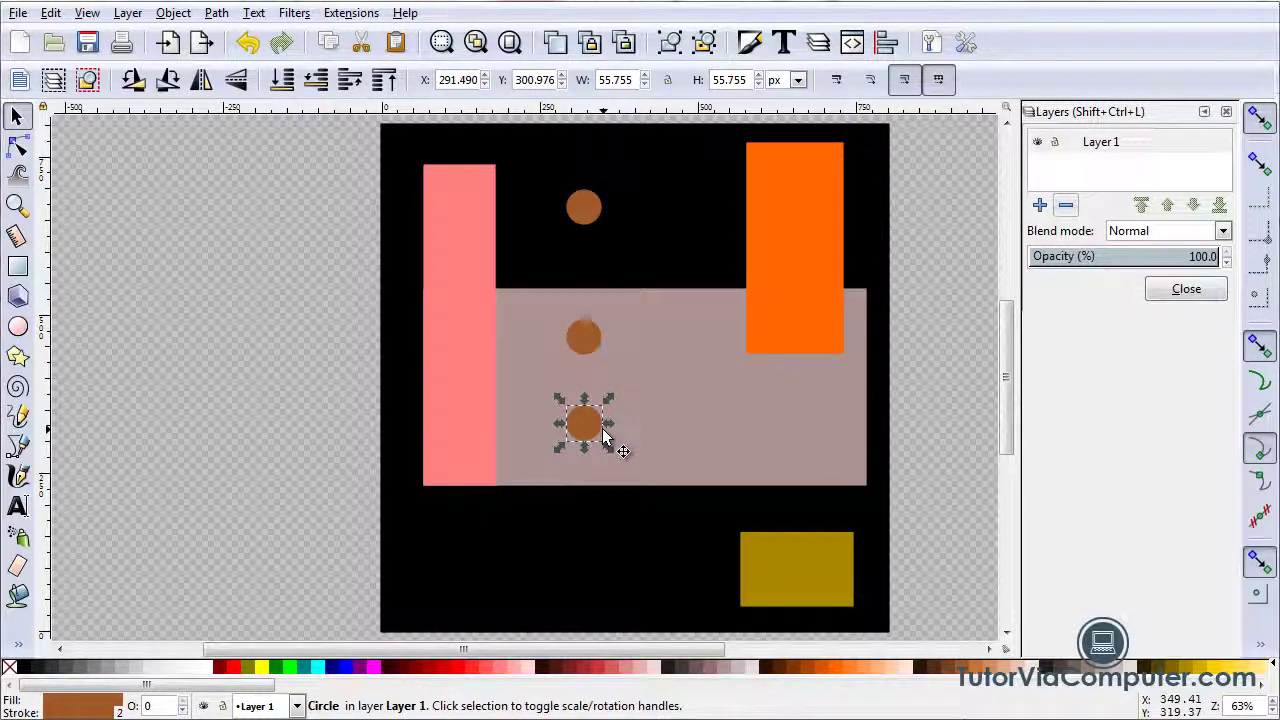
click(182, 302)
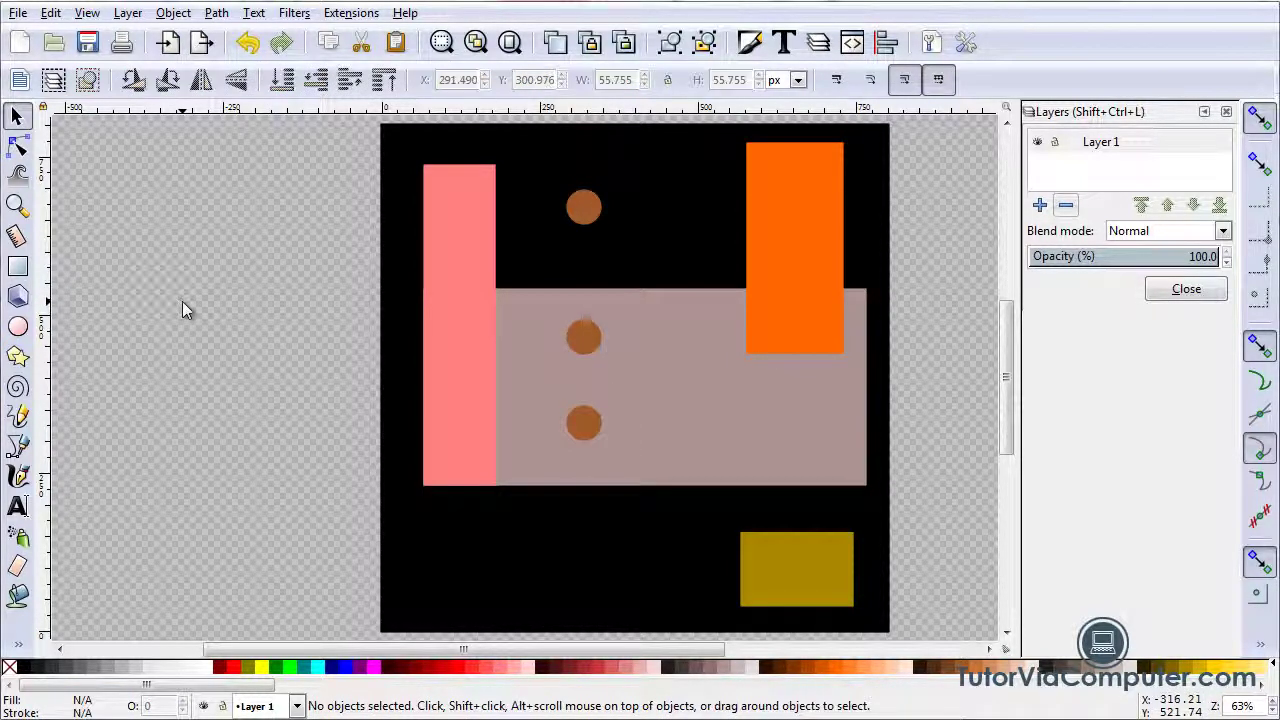